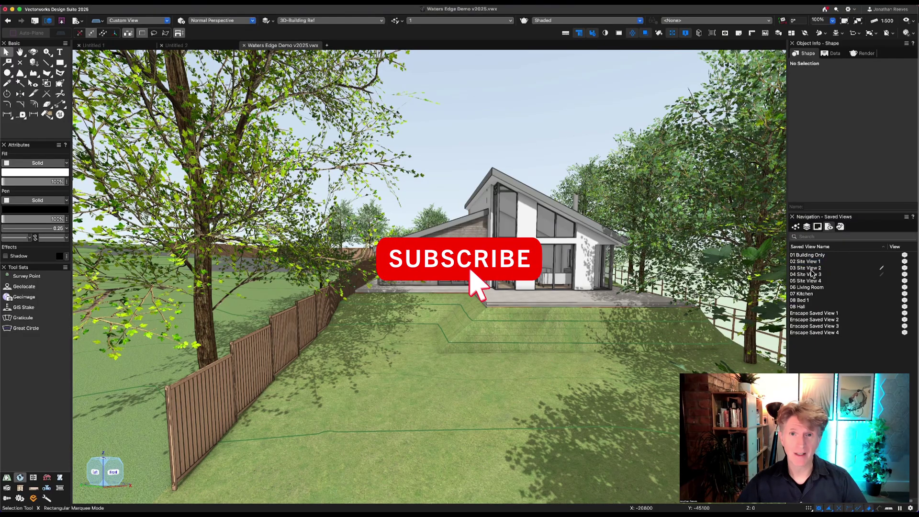
Tour the model through the 03, 04 and 05 Site View saved views
{"action": "left_click", "coordinate": [809, 268]}
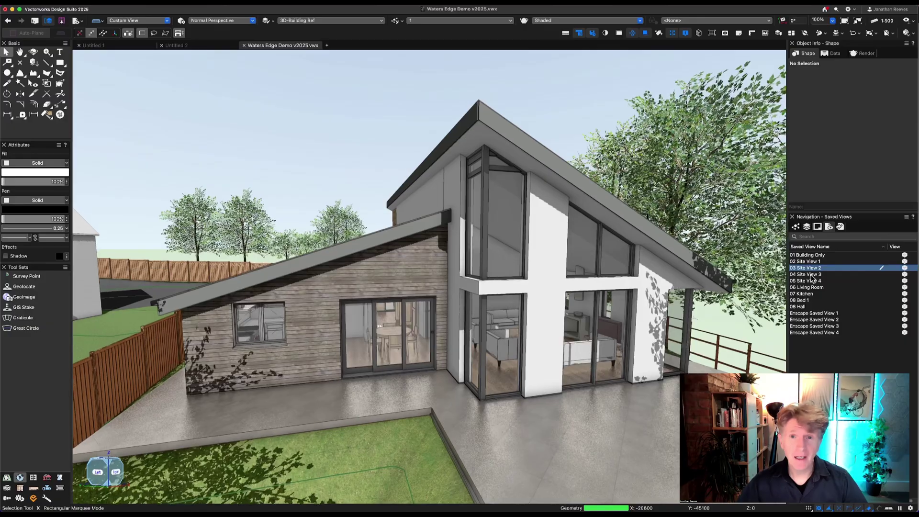
{"action": "left_click", "coordinate": [811, 275]}
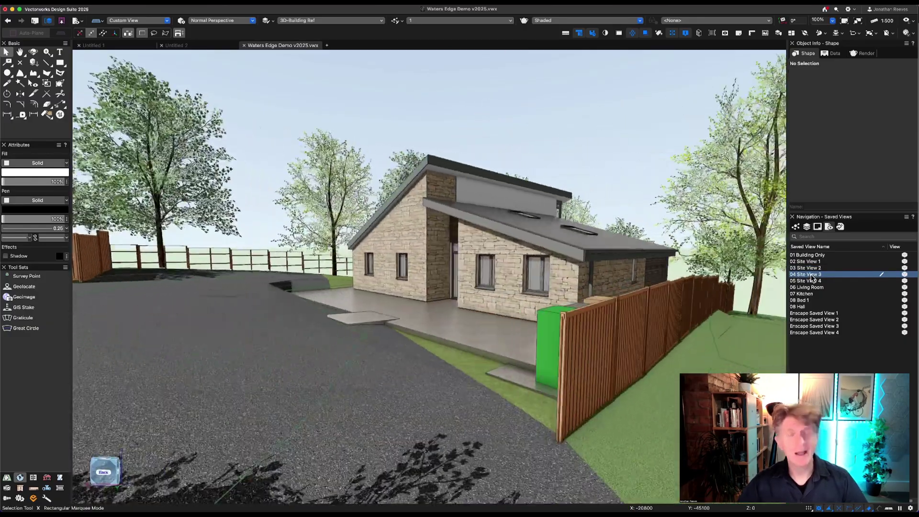
{"action": "left_click", "coordinate": [812, 281]}
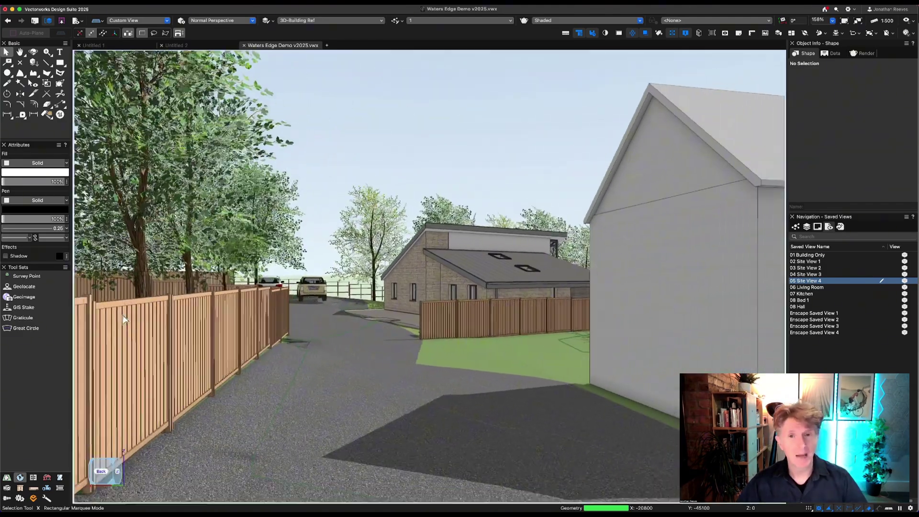
Walk through the model down the lane toward the stone gable entrance
{"action": "key", "text": "shift+u"}
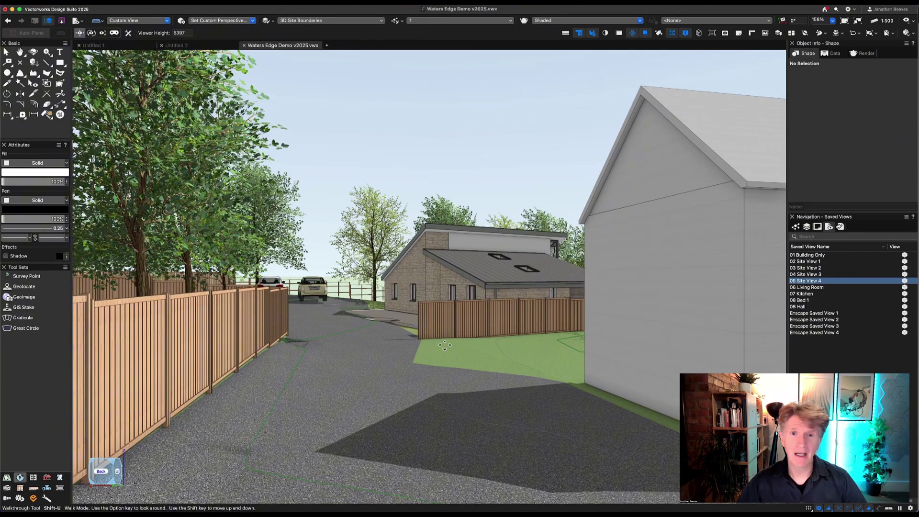
{"action": "key", "text": "Up"}
{"action": "left_click_drag", "start_coordinate": [418, 287], "coordinate": [583, 287]}
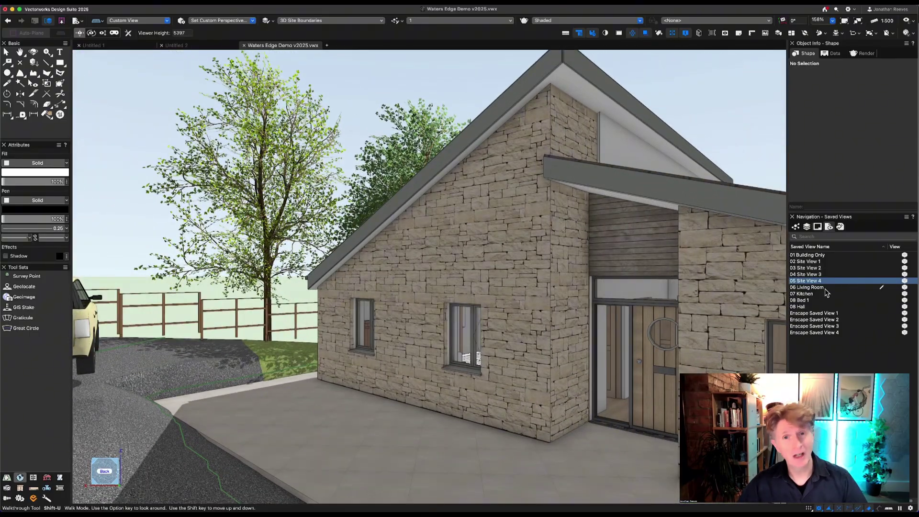
View the Hall, Bed 1, Kitchen and Living Room saved views, then list the sheet layers
{"action": "left_click", "coordinate": [804, 306]}
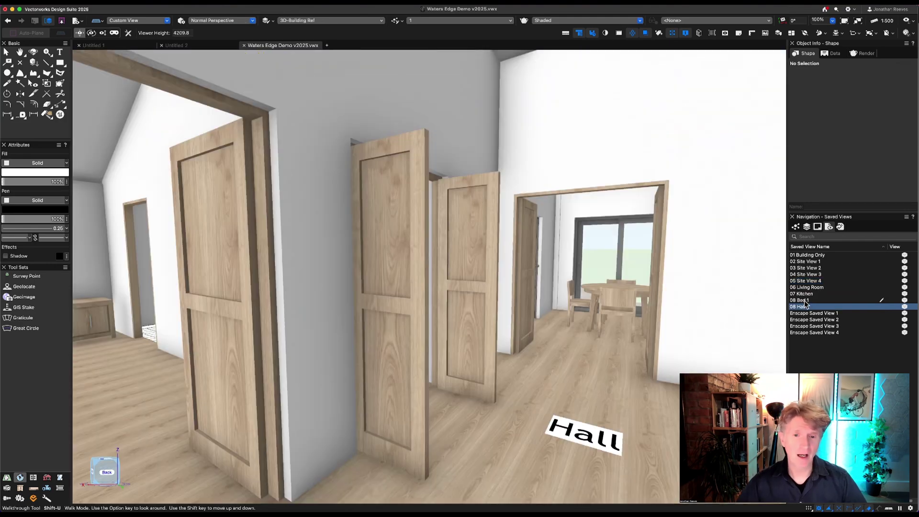
{"action": "left_click", "coordinate": [804, 300]}
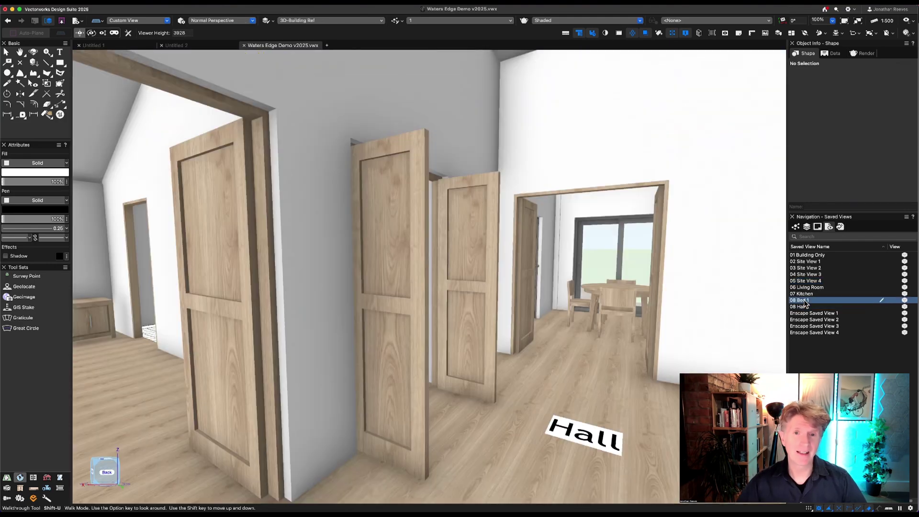
{"action": "left_click", "coordinate": [806, 293]}
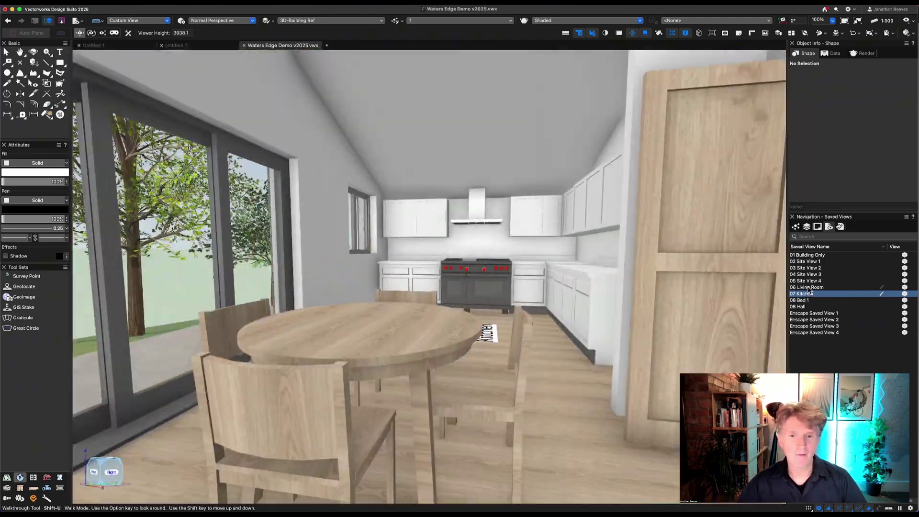
{"action": "left_click", "coordinate": [808, 288]}
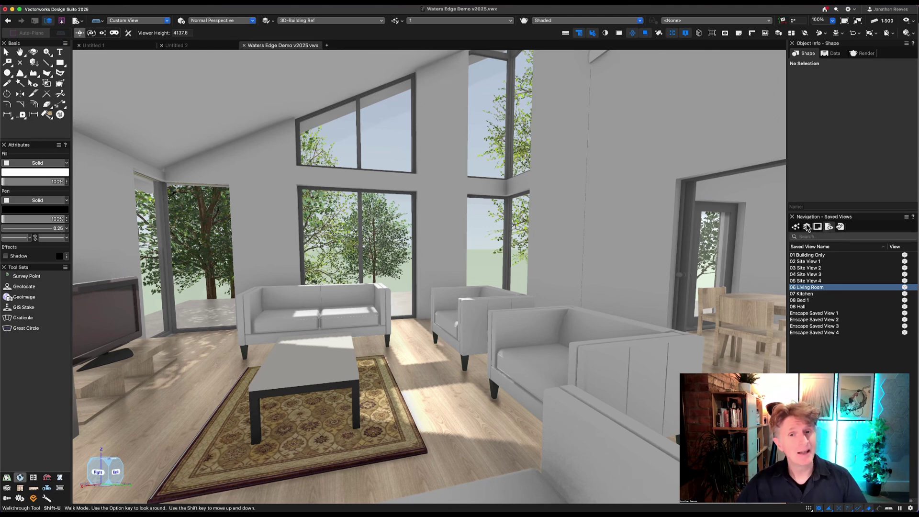
{"action": "left_click", "coordinate": [818, 228]}
Open sheet 06 and edit the floor plan viewport's 3D-Ground Floor design layer
{"action": "double_click", "coordinate": [845, 305]}
{"action": "left_click", "coordinate": [430, 168]}
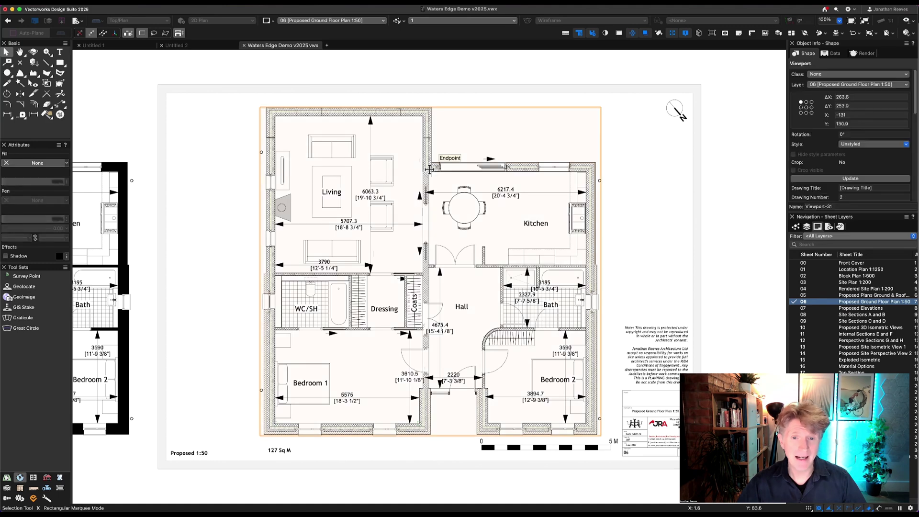
{"action": "double_click", "coordinate": [429, 169]}
{"action": "key", "text": "Return"}
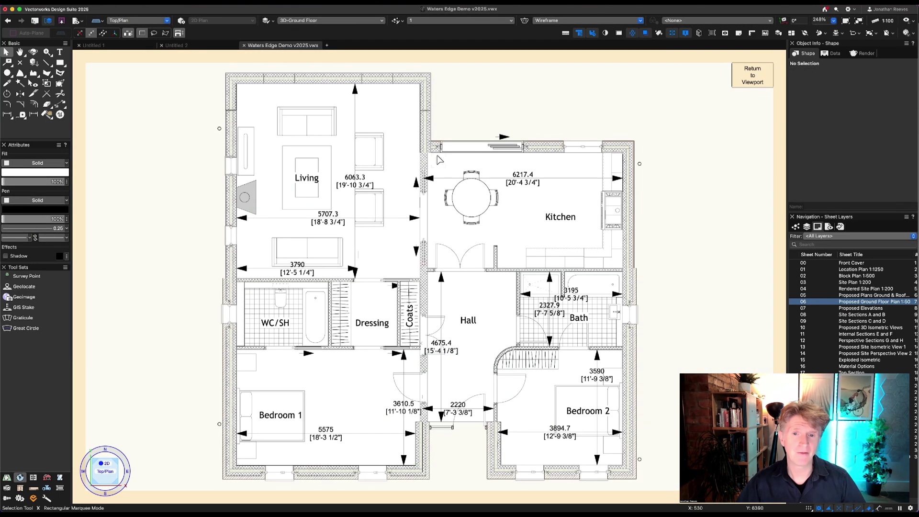
{"action": "scroll", "coordinate": [441, 147], "scroll_direction": "up", "scroll_amount": 3}
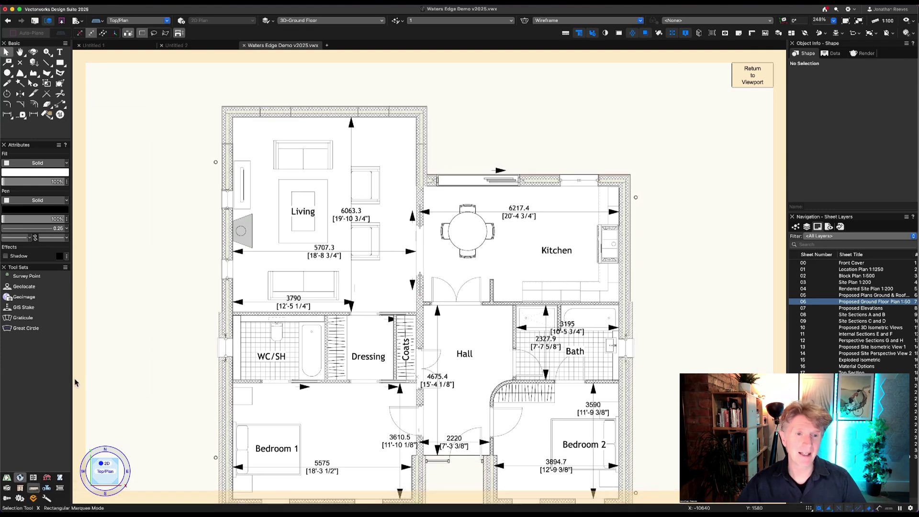
Draw a constrained linear dimension of 6387.5 across the living room's top wall
{"action": "left_click_drag", "start_coordinate": [94, 299], "coordinate": [171, 428]}
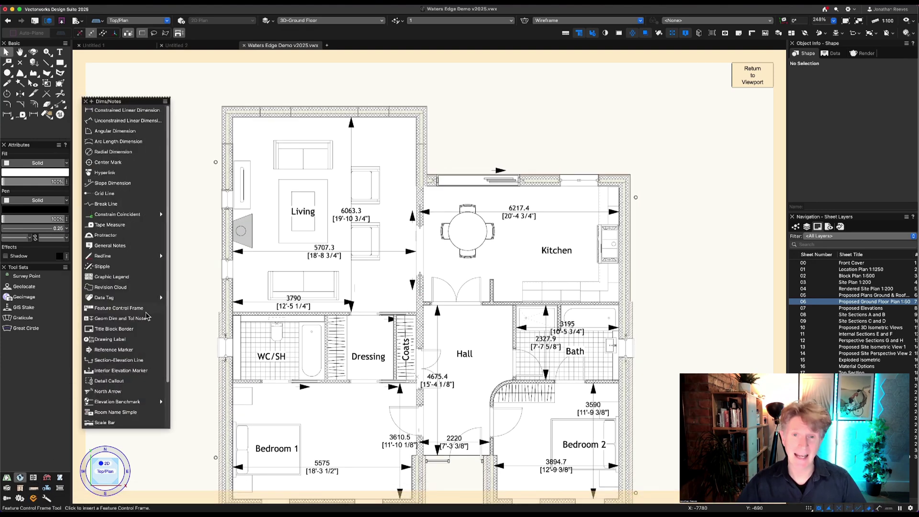
{"action": "left_click", "coordinate": [108, 112]}
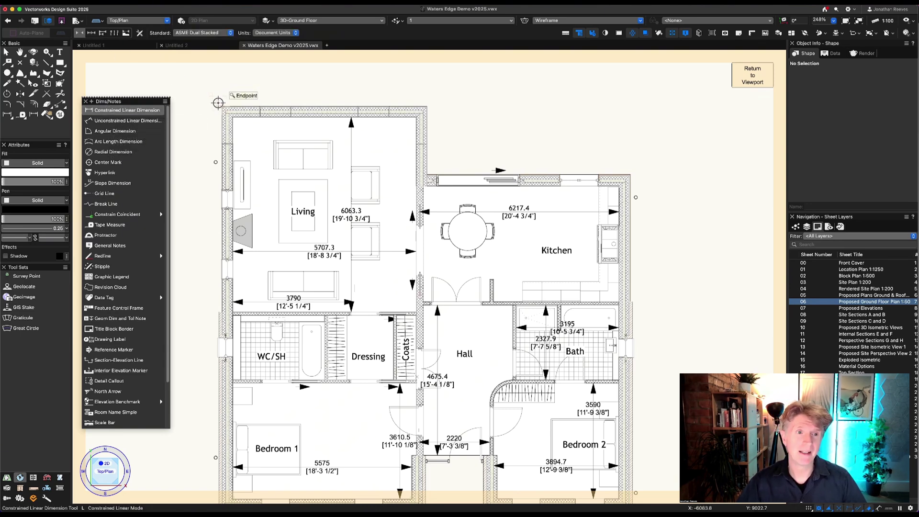
{"action": "key", "text": "z"}
{"action": "left_click", "coordinate": [221, 104]}
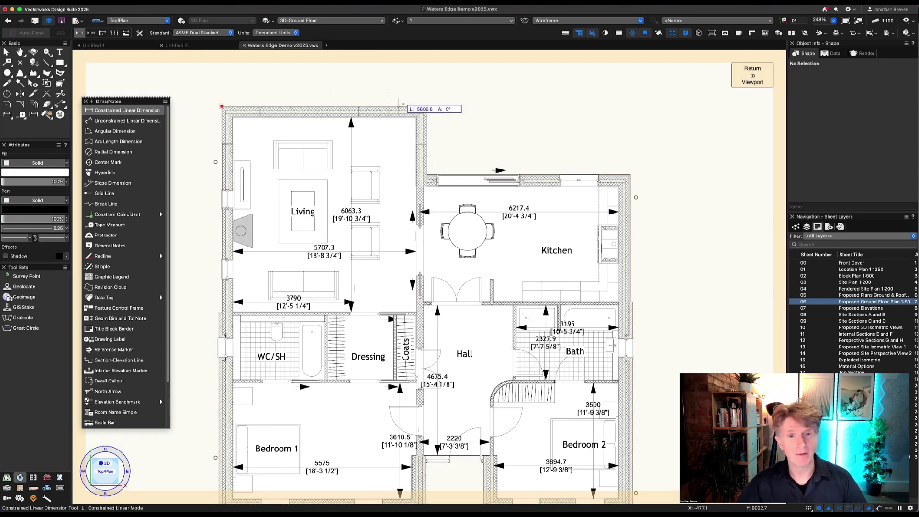
{"action": "key", "text": "z"}
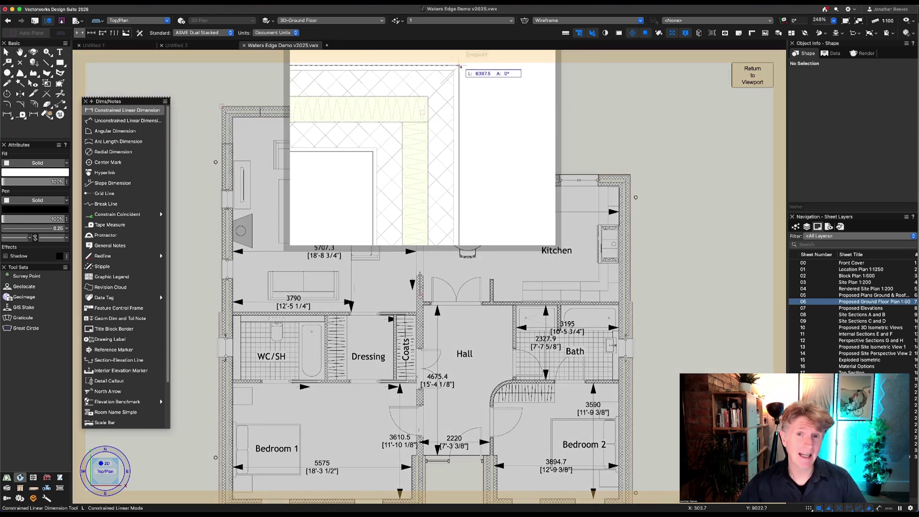
{"action": "left_click", "coordinate": [443, 86]}
{"action": "left_click", "coordinate": [437, 89]}
{"action": "key", "text": "x"}
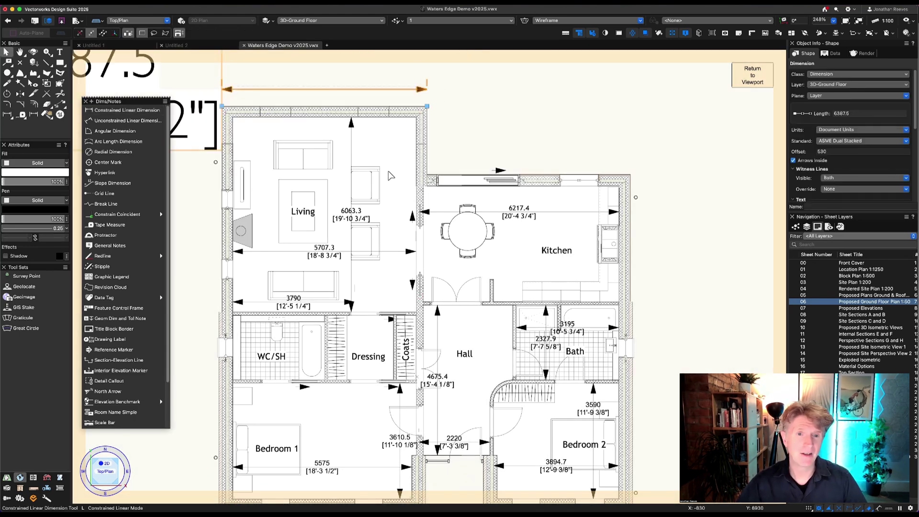
Set the dimension text size to 12 pt
{"action": "scroll", "coordinate": [477, 326], "scroll_direction": "left", "scroll_amount": 10}
{"action": "scroll", "coordinate": [477, 326], "scroll_direction": "up", "scroll_amount": 8}
{"action": "left_click", "coordinate": [194, 7]}
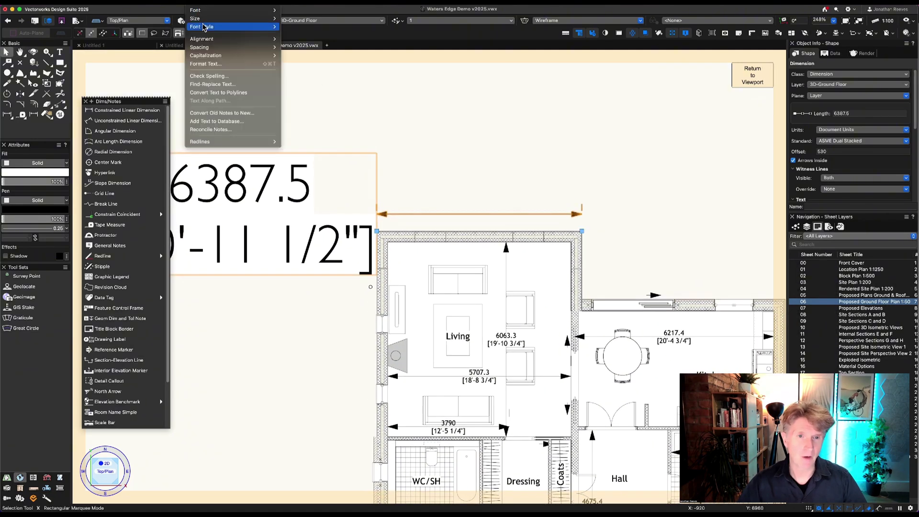
{"action": "mouse_move", "coordinate": [229, 18]}
{"action": "left_click", "coordinate": [307, 89]}
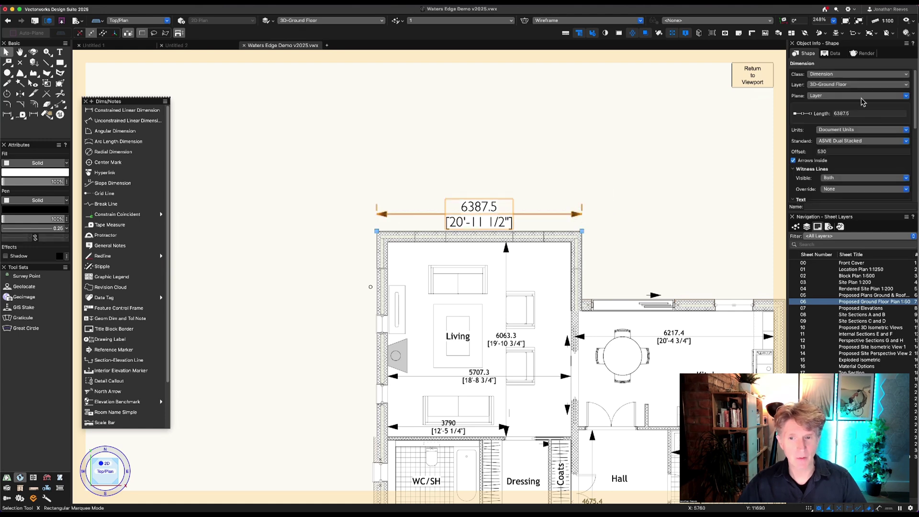
Try the Arch and ASME Dual Stacked standards, then set the dimension to Detail
{"action": "left_click", "coordinate": [854, 141]}
{"action": "left_click", "coordinate": [847, 152]}
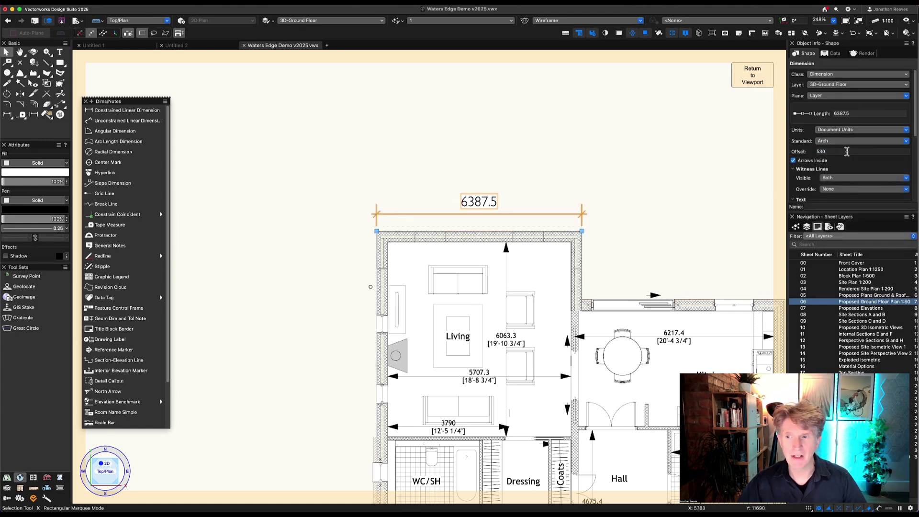
{"action": "left_click", "coordinate": [850, 142]}
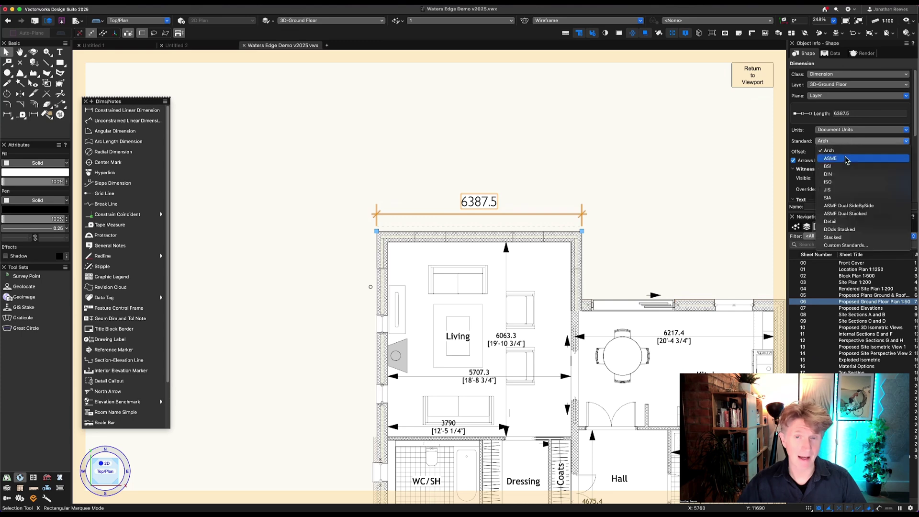
{"action": "left_click", "coordinate": [853, 216]}
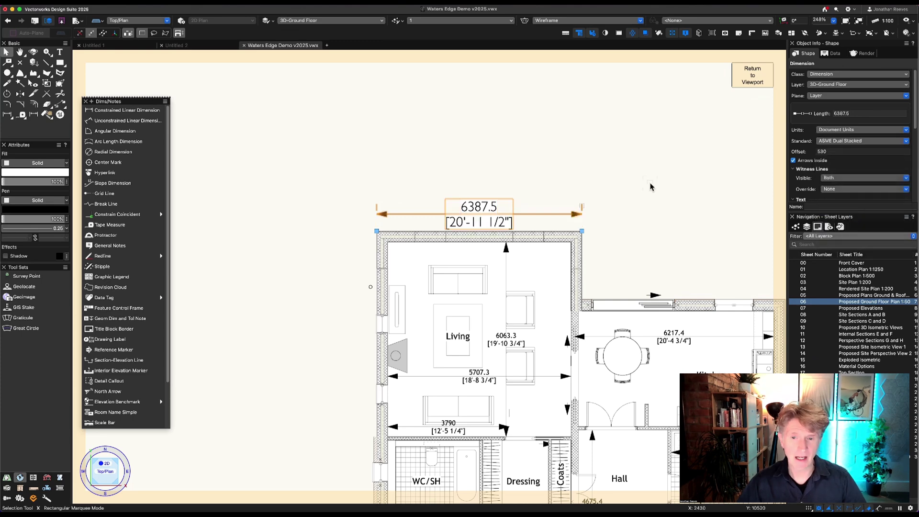
{"action": "left_click", "coordinate": [842, 142]}
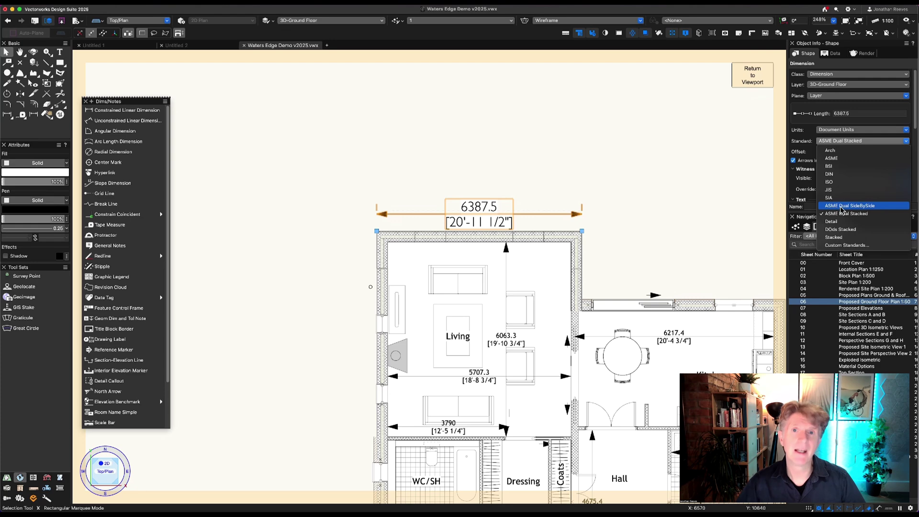
{"action": "left_click", "coordinate": [841, 211]}
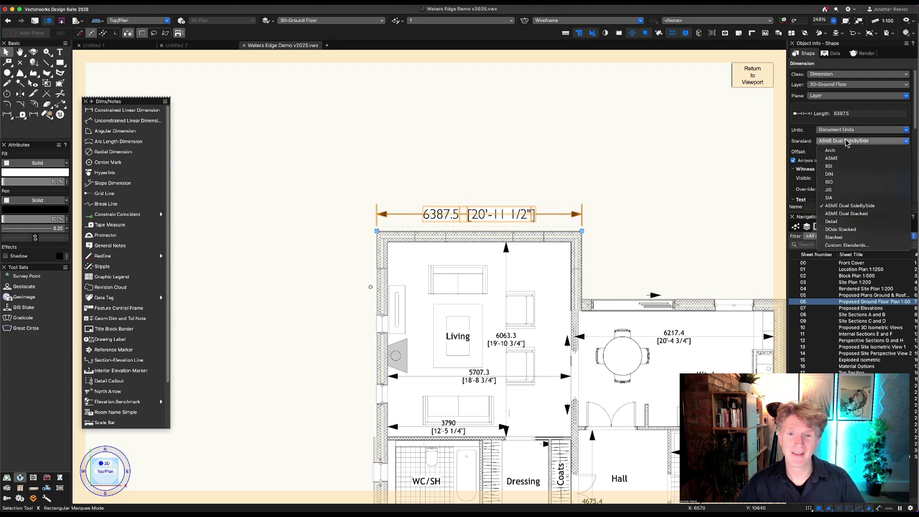
{"action": "left_click", "coordinate": [846, 143]}
{"action": "left_click", "coordinate": [842, 221]}
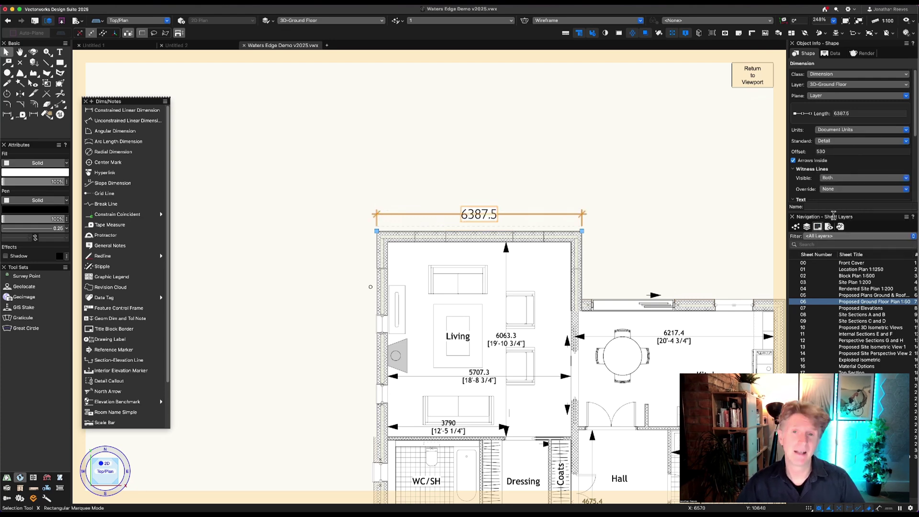
Place a duplicate of the dimension just above the original
{"action": "left_click", "coordinate": [589, 226]}
{"action": "left_click_drag", "start_coordinate": [581, 225], "coordinate": [582, 191], "text": "alt"}
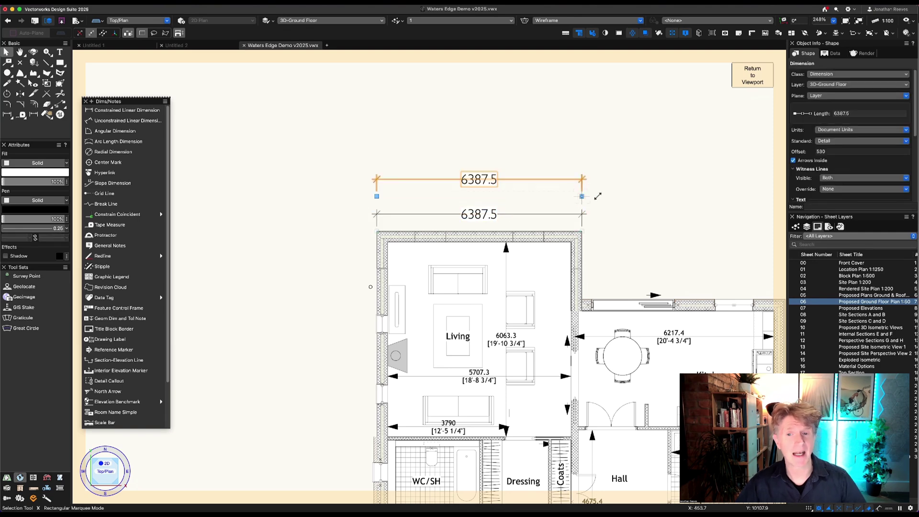
{"action": "left_click", "coordinate": [843, 131]}
Define a custom dimension unit named Metres using Meters
{"action": "left_click", "coordinate": [839, 148]}
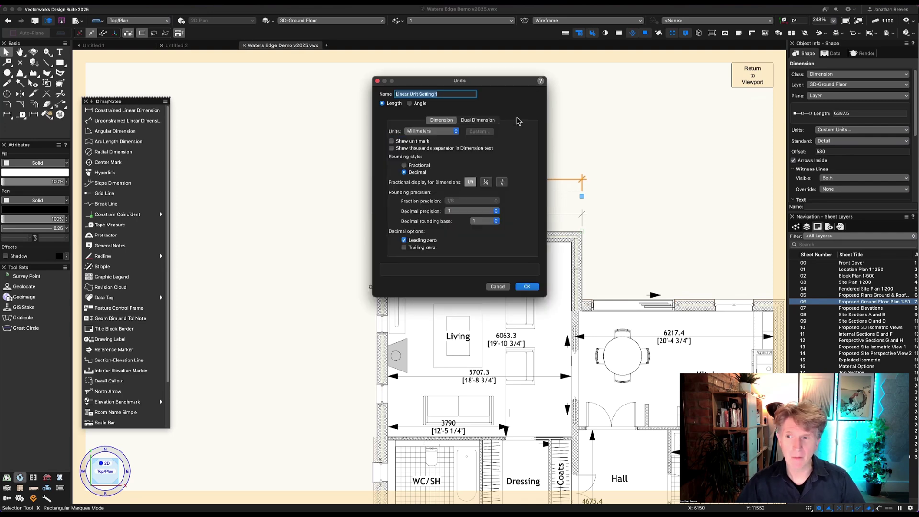
{"action": "left_click", "coordinate": [446, 132]}
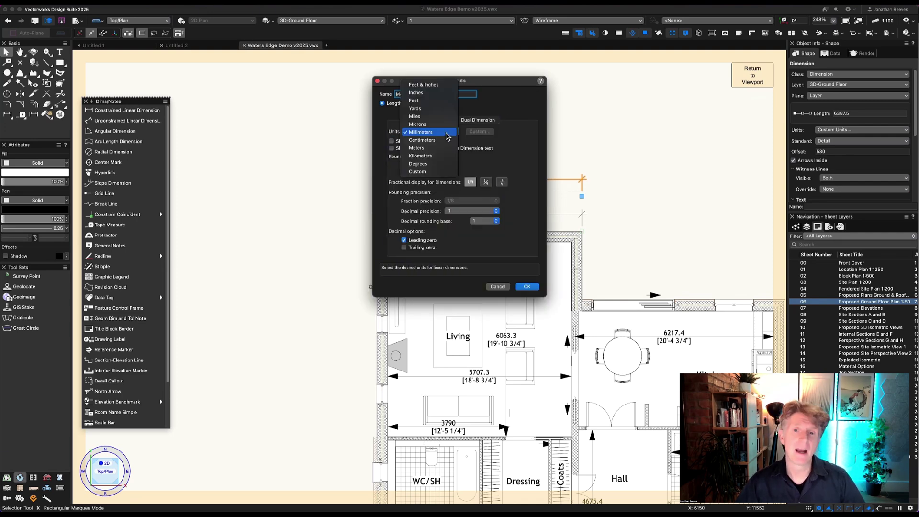
{"action": "left_click", "coordinate": [424, 148]}
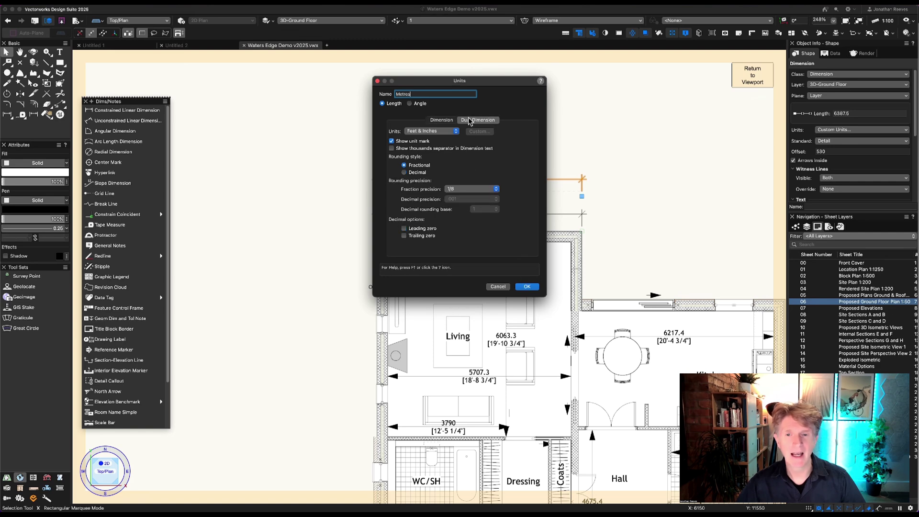
{"action": "left_click", "coordinate": [526, 286]}
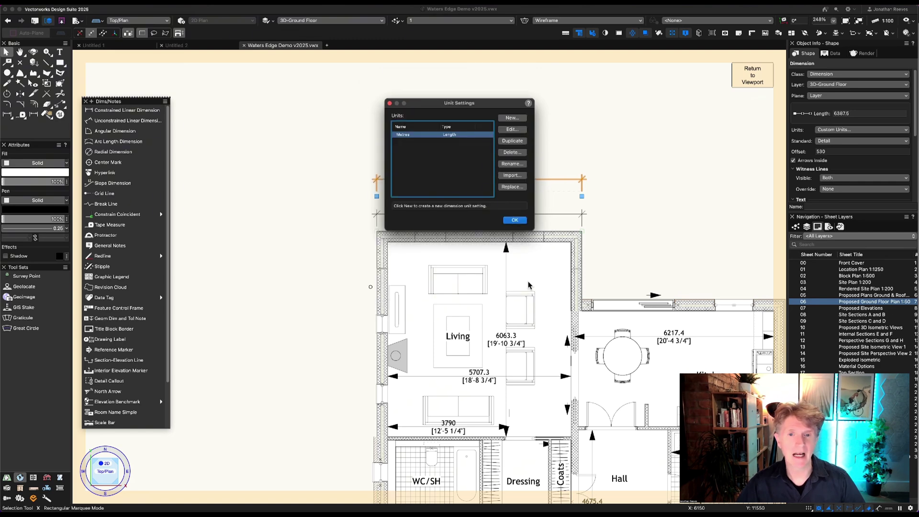
{"action": "left_click", "coordinate": [515, 220]}
Set the copied dimension's units to Metres so it reads 6.39m
{"action": "left_click", "coordinate": [856, 142]}
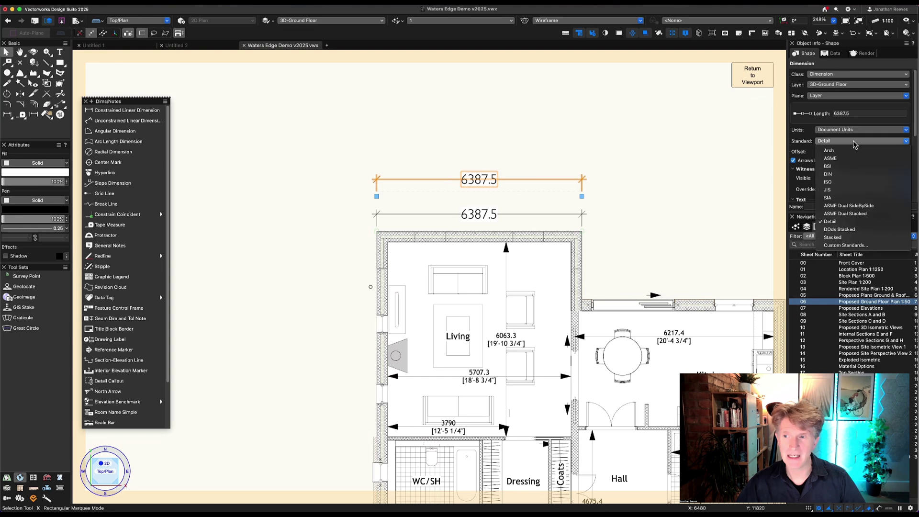
{"action": "left_click", "coordinate": [845, 125]}
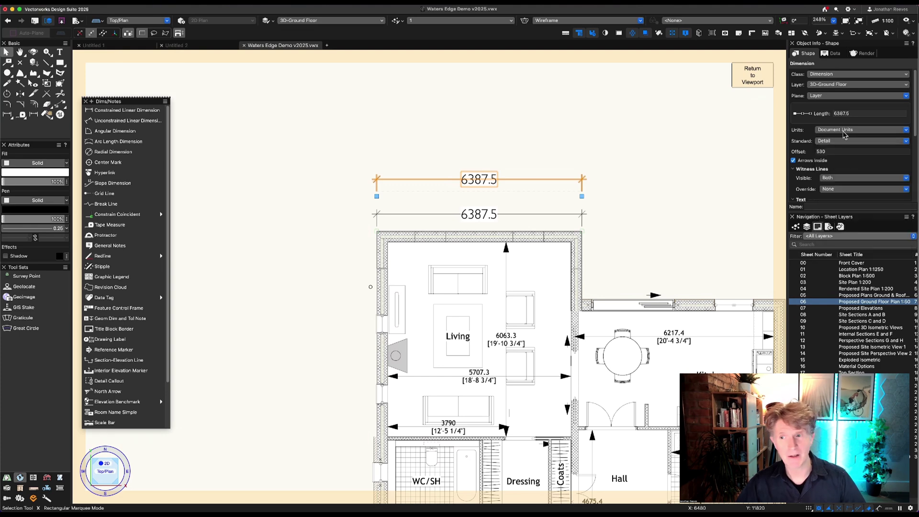
{"action": "left_click", "coordinate": [844, 130]}
{"action": "left_click", "coordinate": [833, 148]}
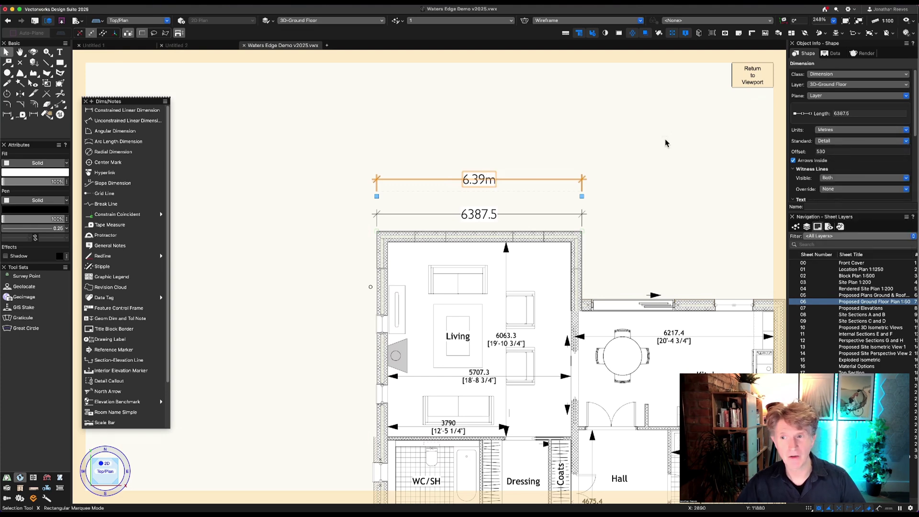
Duplicate the 6.39m dimension higher above the plan
{"action": "left_click", "coordinate": [599, 185]}
{"action": "left_click_drag", "start_coordinate": [582, 189], "coordinate": [582, 158]}
{"action": "left_click", "coordinate": [833, 133]}
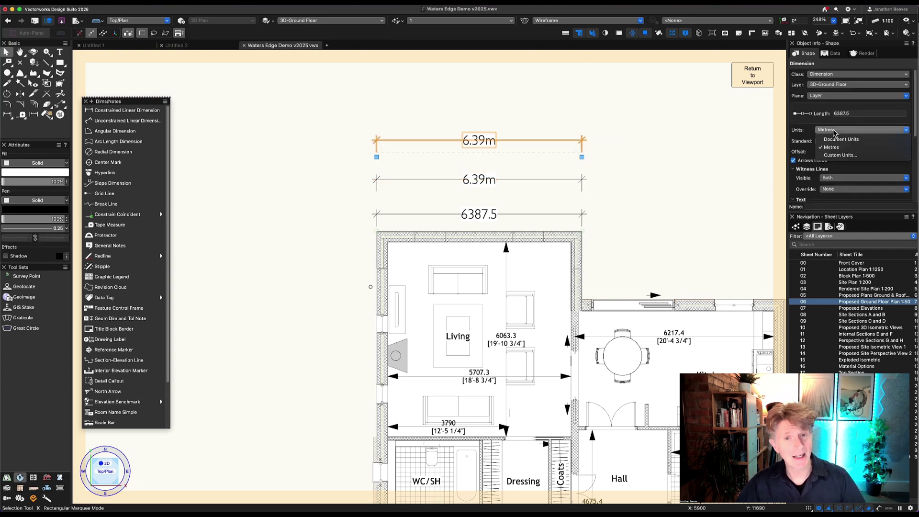
Create a 'Feet and inches' custom unit using Feet & Inches with one decimal place
{"action": "left_click", "coordinate": [836, 157]}
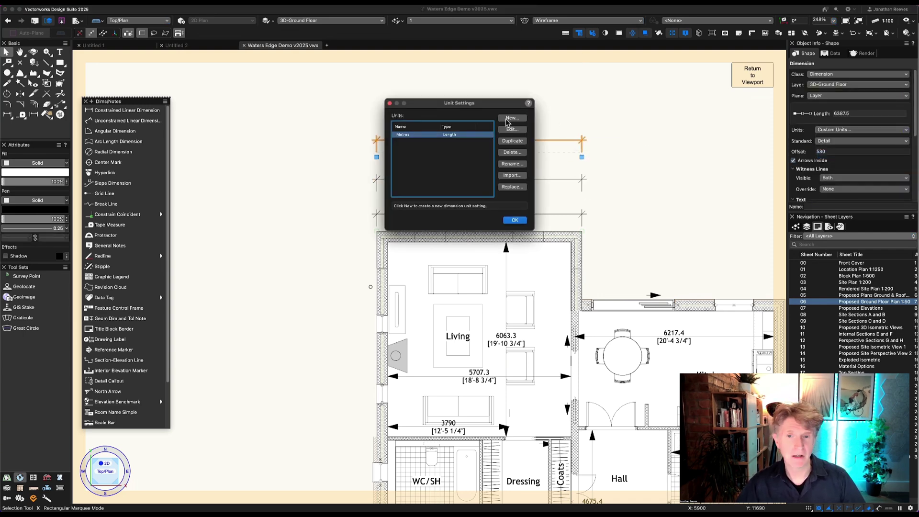
{"action": "left_click", "coordinate": [506, 119]}
{"action": "type", "text": "Feet and Inches"}
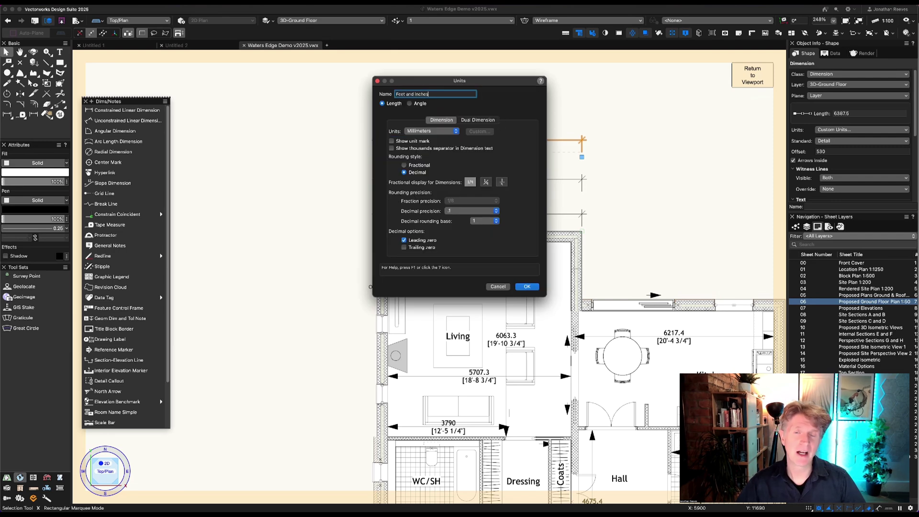
{"action": "left_click", "coordinate": [445, 131]}
{"action": "left_click", "coordinate": [431, 85]}
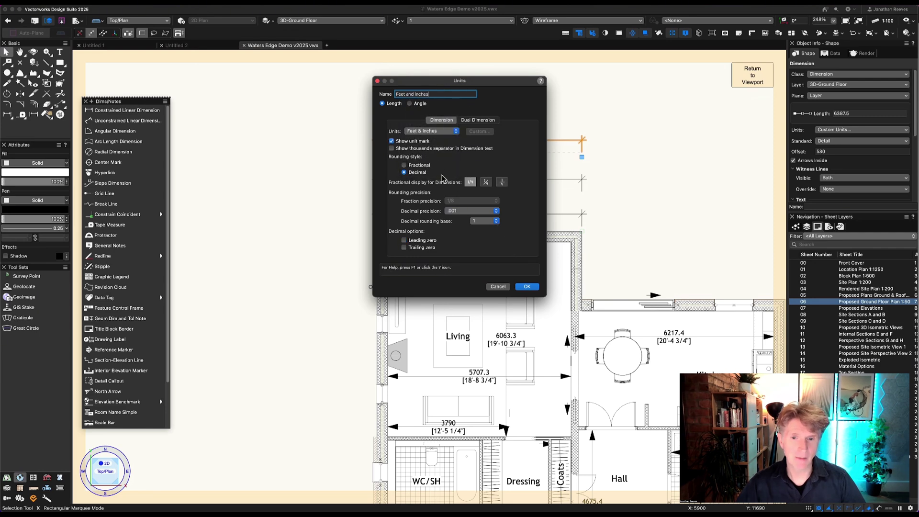
{"action": "left_click", "coordinate": [462, 212]}
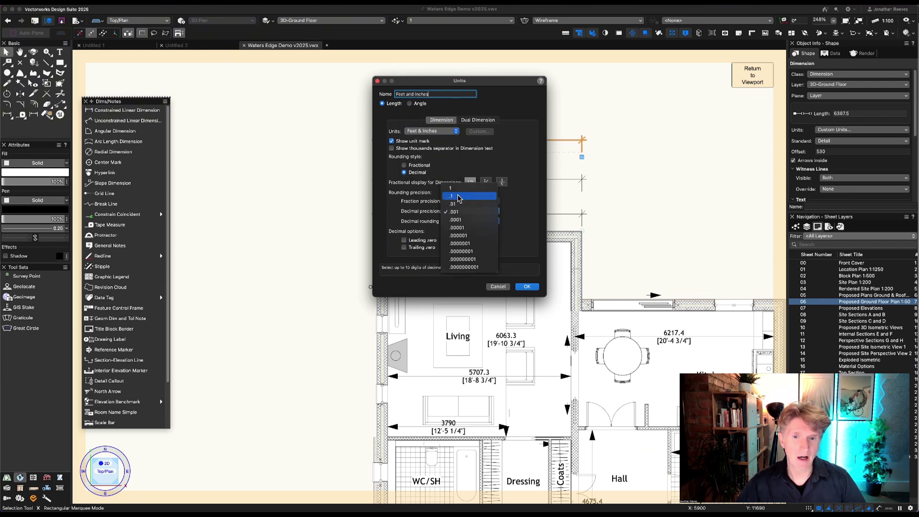
{"action": "left_click", "coordinate": [464, 198]}
{"action": "left_click", "coordinate": [527, 286]}
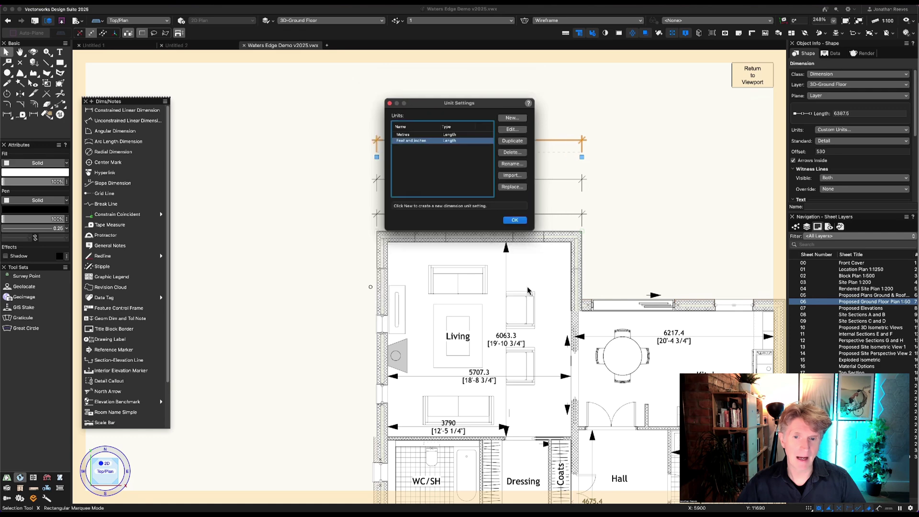
{"action": "left_click", "coordinate": [515, 220]}
Set the top dimension's units to Feet and inches so it reads 20'-11.5"
{"action": "left_click", "coordinate": [870, 130]}
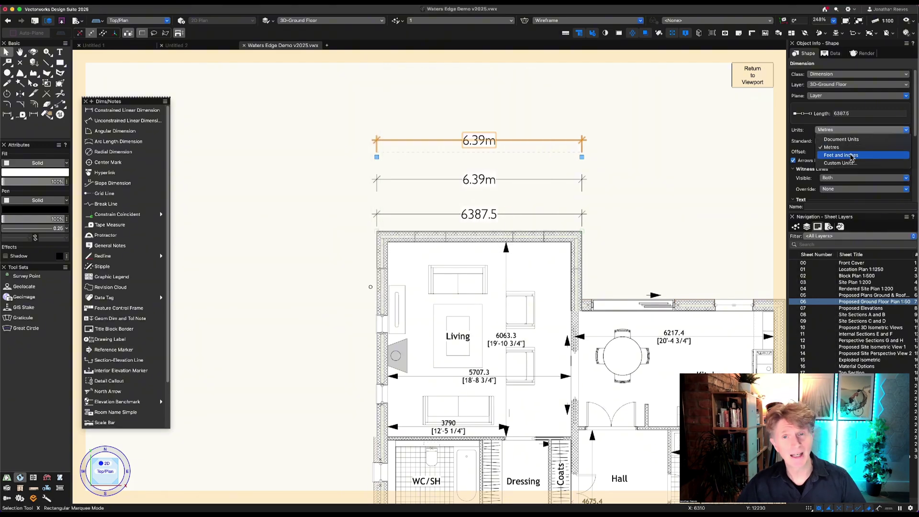
{"action": "left_click", "coordinate": [850, 153]}
{"action": "left_click", "coordinate": [636, 174]}
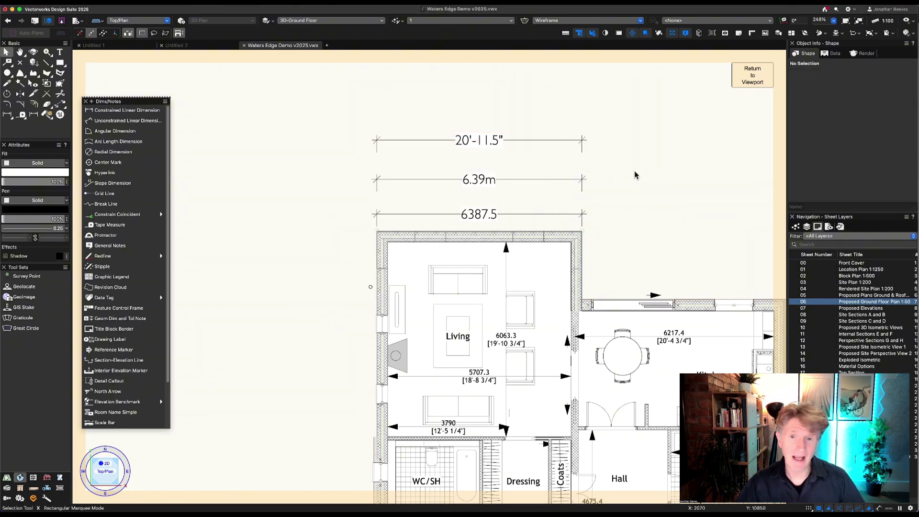
{"action": "left_click", "coordinate": [581, 153]}
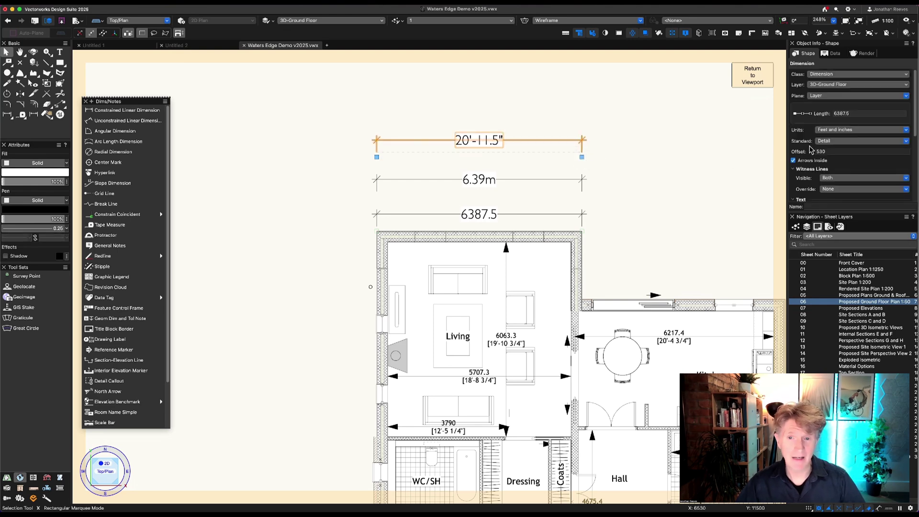
{"action": "left_click", "coordinate": [861, 140]}
Edit the Detail custom standard to use the Callouts 10 pt text style
{"action": "left_click", "coordinate": [833, 245]}
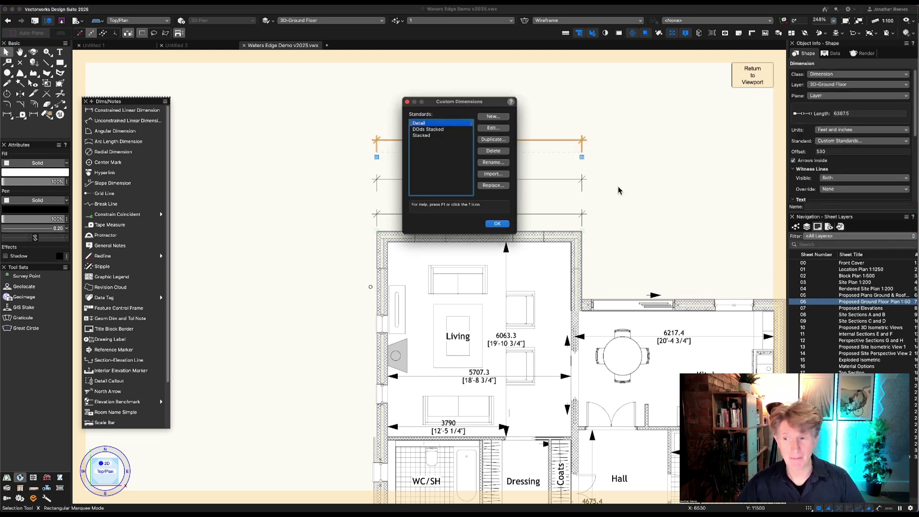
{"action": "left_click", "coordinate": [492, 128]}
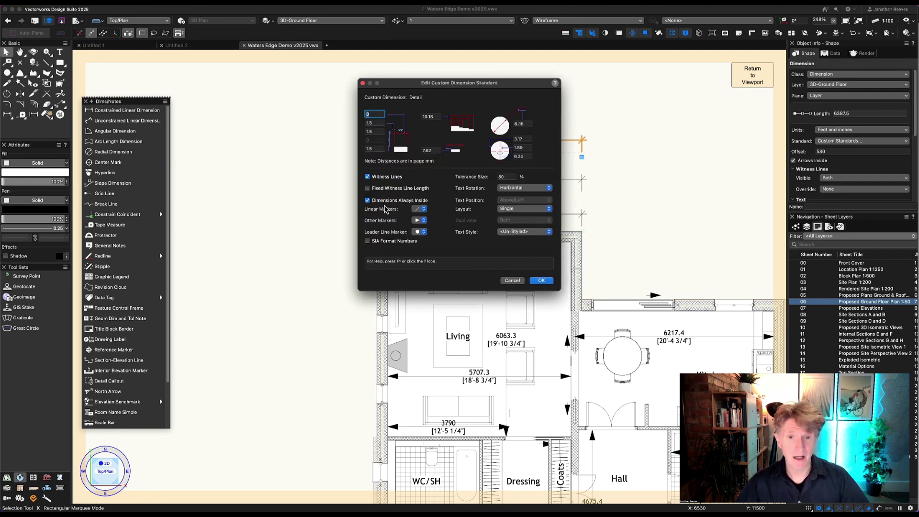
{"action": "left_click", "coordinate": [519, 234]}
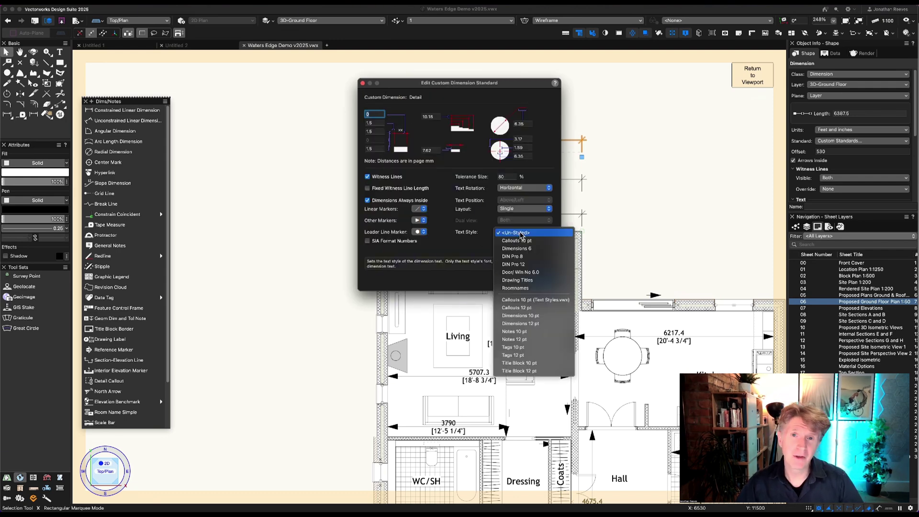
{"action": "left_click", "coordinate": [526, 238]}
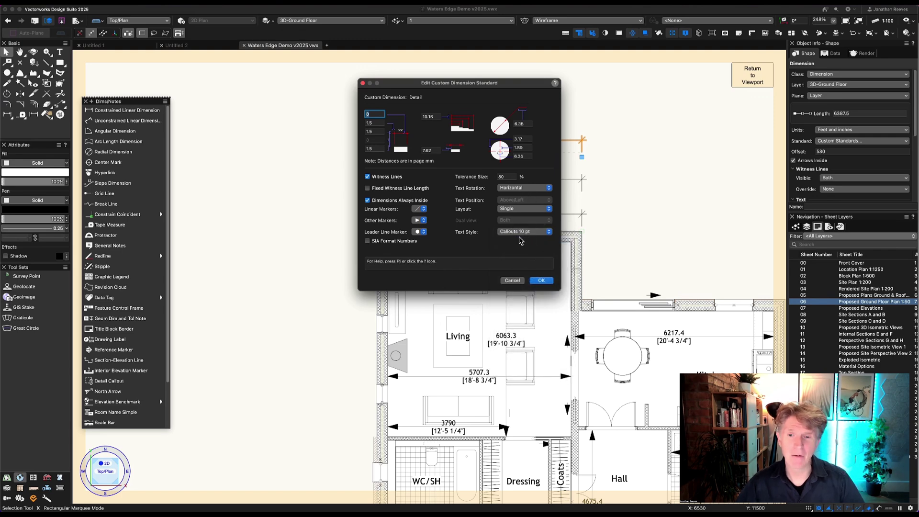
{"action": "left_click", "coordinate": [541, 280]}
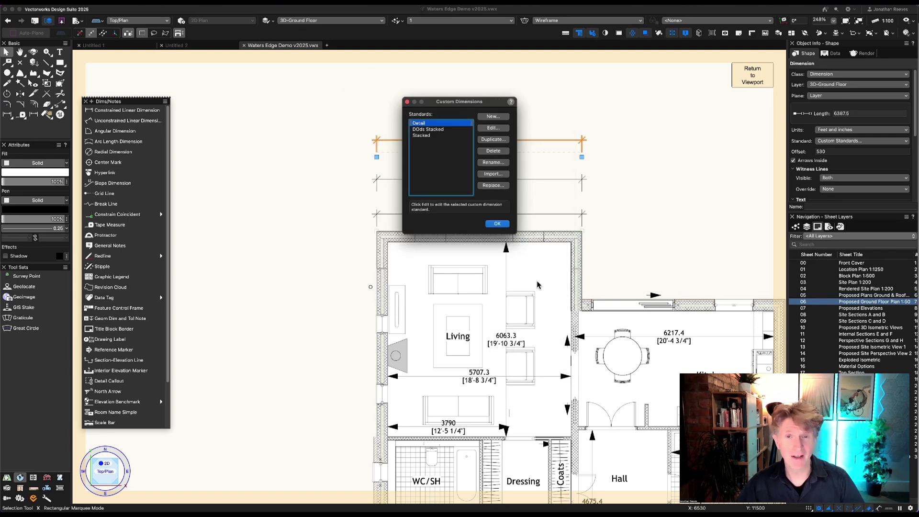
{"action": "left_click", "coordinate": [495, 222]}
Draw a new Detail-standard dimension across the span above the existing ones
{"action": "left_click", "coordinate": [86, 110]}
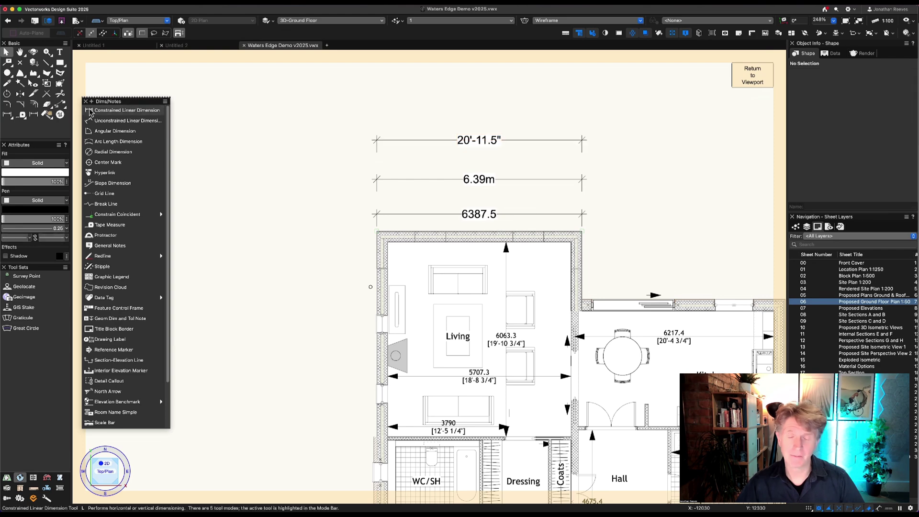
{"action": "left_click", "coordinate": [92, 111]}
{"action": "left_click", "coordinate": [376, 156]}
{"action": "left_click", "coordinate": [582, 157]}
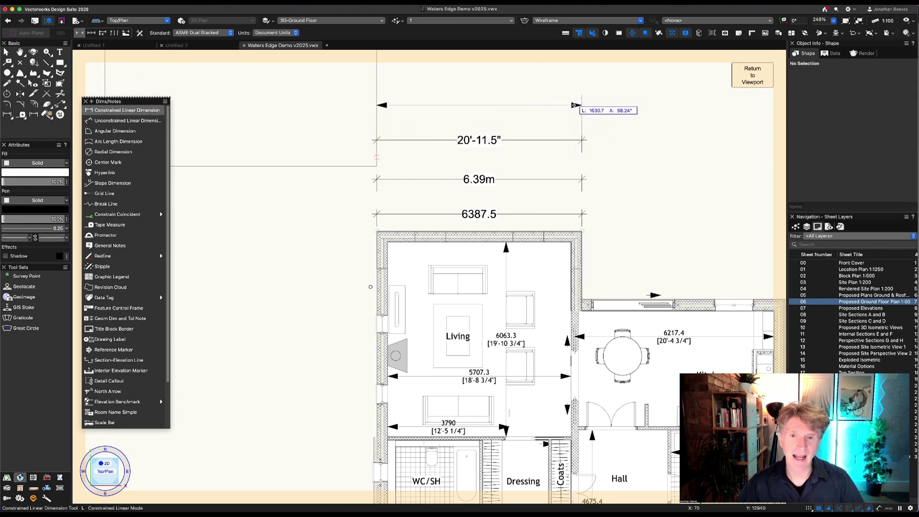
{"action": "scroll", "coordinate": [574, 105], "scroll_direction": "up", "scroll_amount": 5}
{"action": "left_click", "coordinate": [277, 33]}
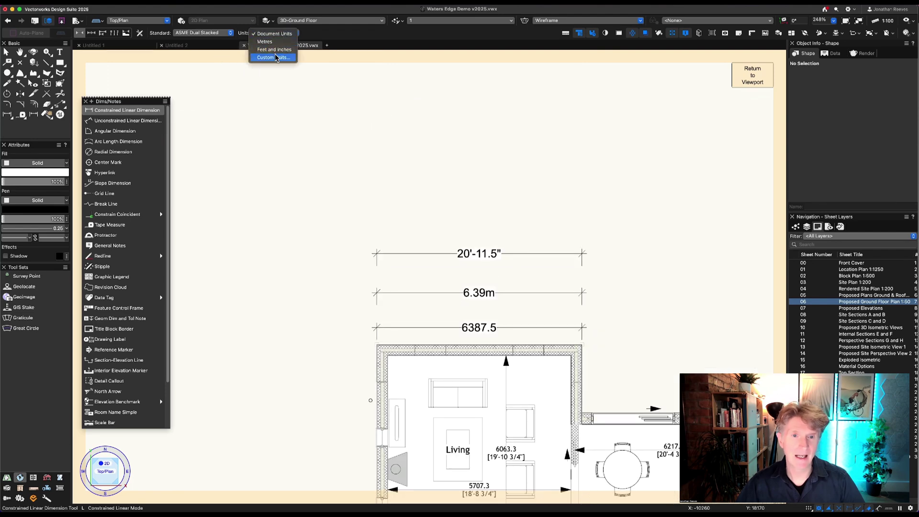
{"action": "left_click", "coordinate": [201, 32]}
{"action": "left_click", "coordinate": [201, 33]}
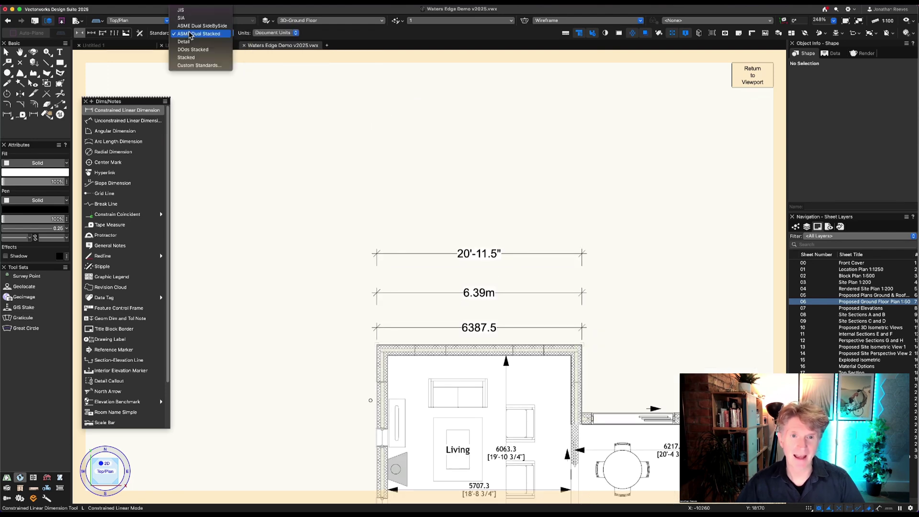
{"action": "left_click", "coordinate": [196, 41]}
{"action": "left_click", "coordinate": [376, 261]}
{"action": "left_click", "coordinate": [582, 261]}
Switch the new dimension's units to Metres, then Feet and inches, reading 20'-11.5"
{"action": "left_click", "coordinate": [582, 226]}
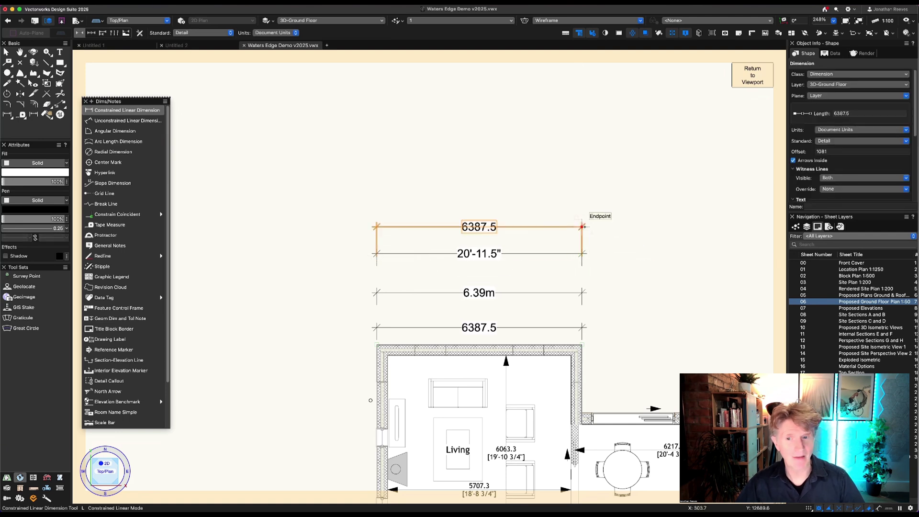
{"action": "left_click", "coordinate": [902, 130]}
{"action": "left_click", "coordinate": [870, 145]}
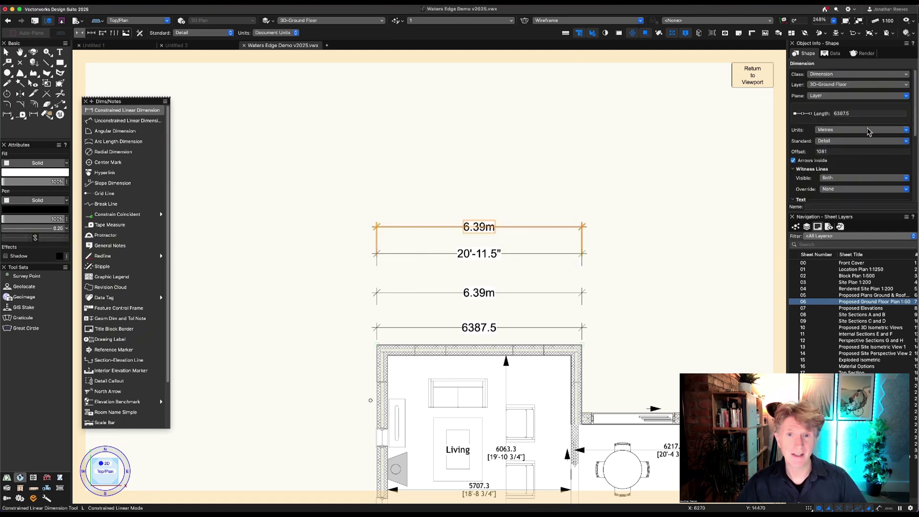
{"action": "left_click", "coordinate": [868, 131]}
{"action": "left_click", "coordinate": [856, 162]}
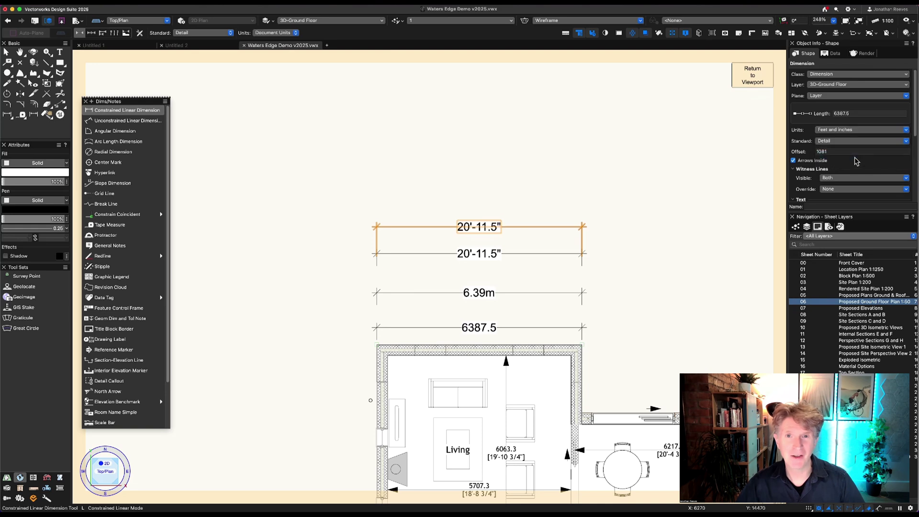
{"action": "key", "text": "x"}
{"action": "left_click", "coordinate": [658, 141]}
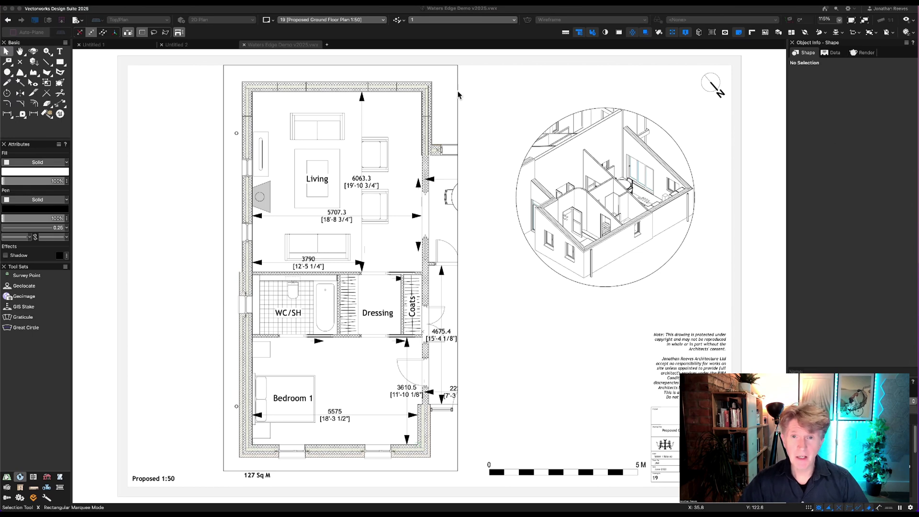
Widen the floor-plan viewport's crop rightward to include the kitchen
{"action": "double_click", "coordinate": [454, 96]}
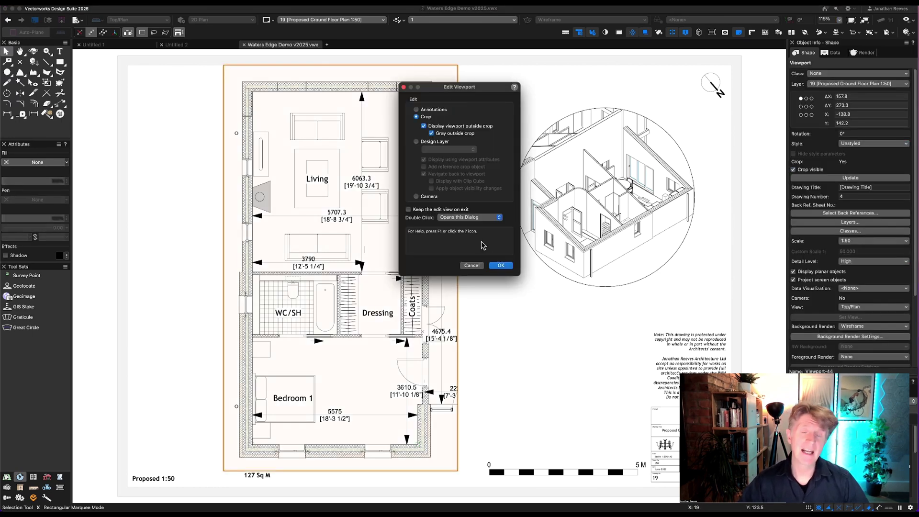
{"action": "left_click", "coordinate": [501, 266]}
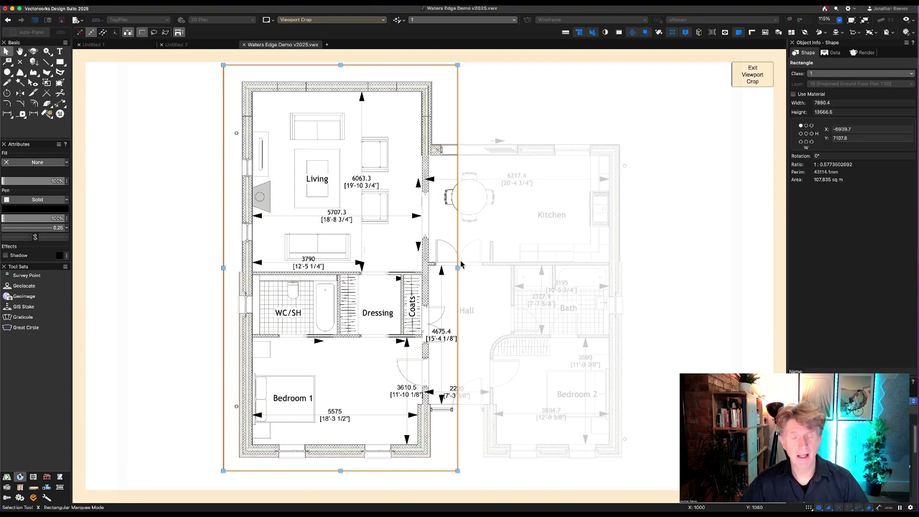
{"action": "left_click_drag", "start_coordinate": [456, 269], "coordinate": [503, 264]}
{"action": "left_click", "coordinate": [751, 77]}
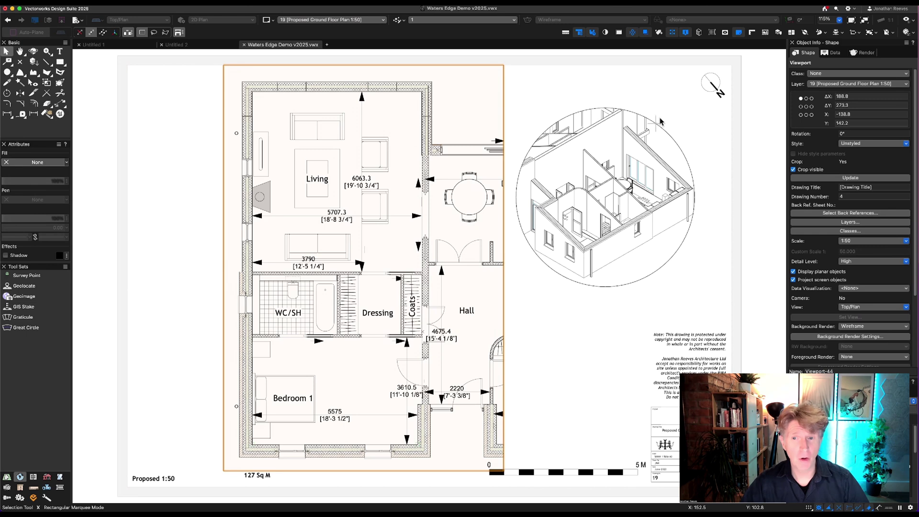
Enlarge the isometric viewport's circular crop and shift the floor-plan viewport left
{"action": "double_click", "coordinate": [645, 129]}
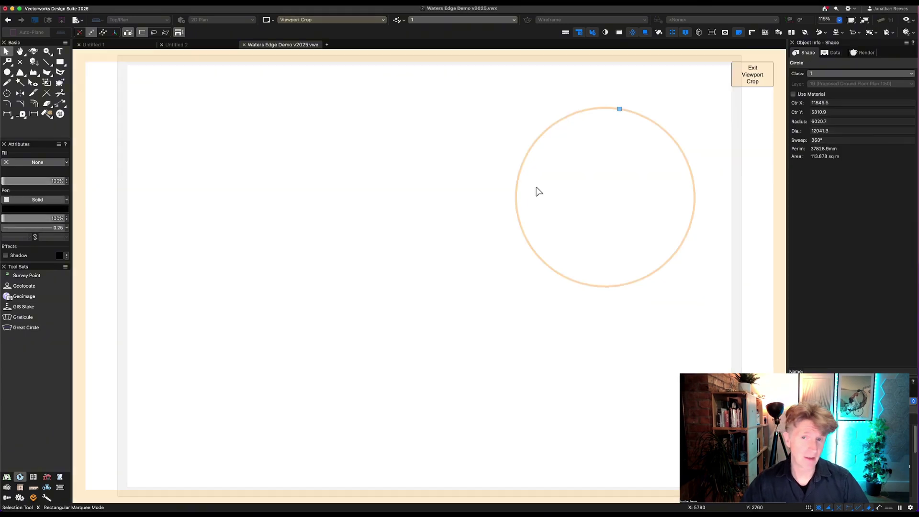
{"action": "mouse_move", "coordinate": [619, 109]}
{"action": "left_mouse_down"}
{"action": "mouse_move", "coordinate": [614, 81]}
{"action": "mouse_move", "coordinate": [634, 115]}
{"action": "mouse_move", "coordinate": [631, 107]}
{"action": "left_mouse_up"}
{"action": "left_click", "coordinate": [752, 75]}
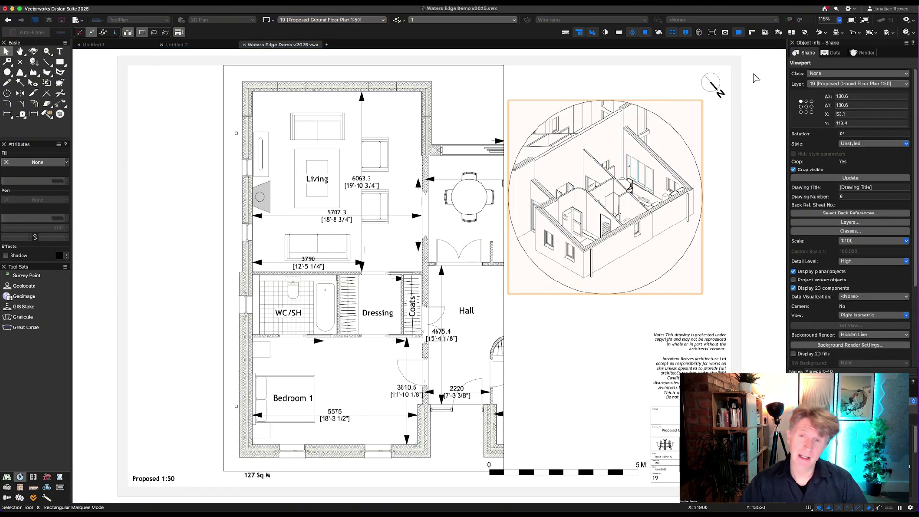
{"action": "left_click_drag", "start_coordinate": [244, 158], "coordinate": [174, 158]}
{"action": "left_click", "coordinate": [110, 144]}
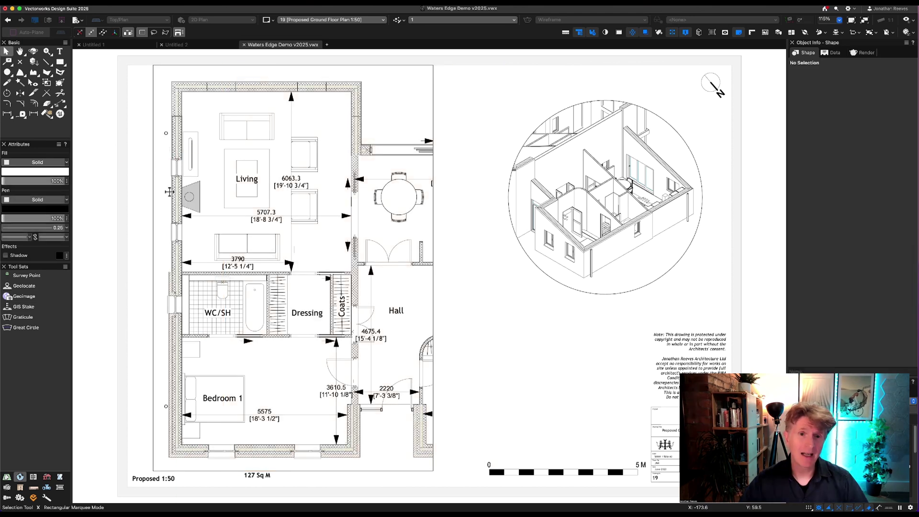
Show the drawing on a black background and open the DXF/DWG export options
{"action": "left_click", "coordinate": [620, 32]}
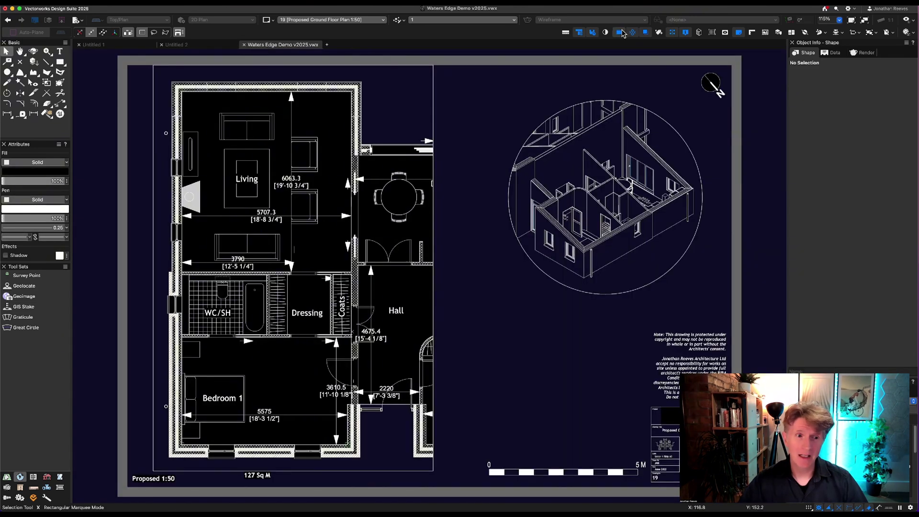
{"action": "left_click", "coordinate": [69, 2]}
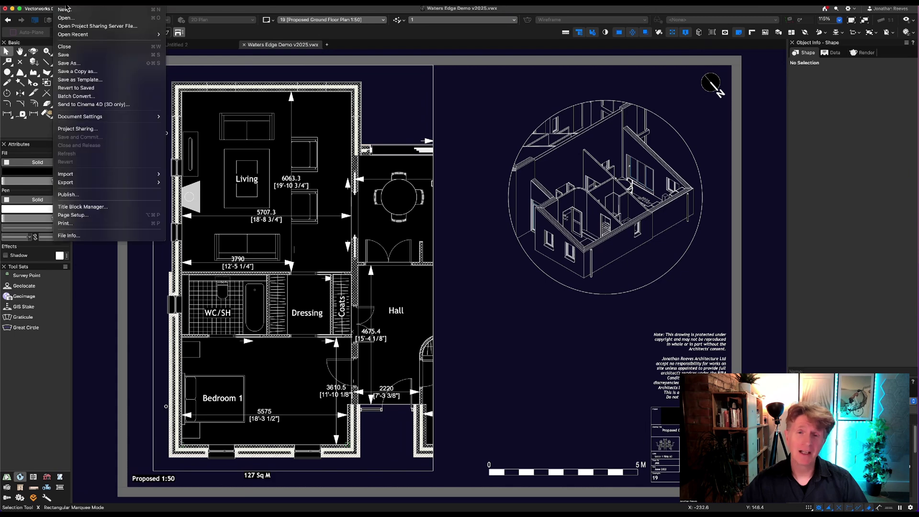
{"action": "mouse_move", "coordinate": [89, 181]}
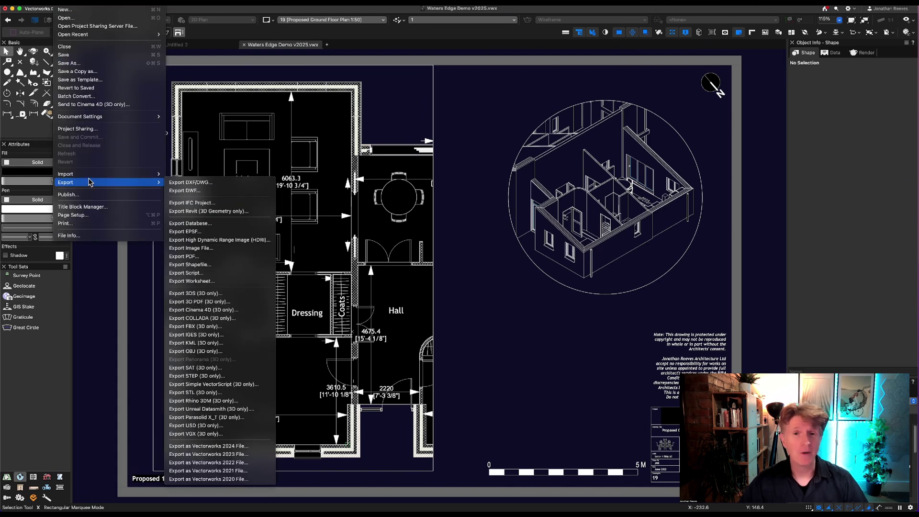
{"action": "left_click", "coordinate": [200, 185]}
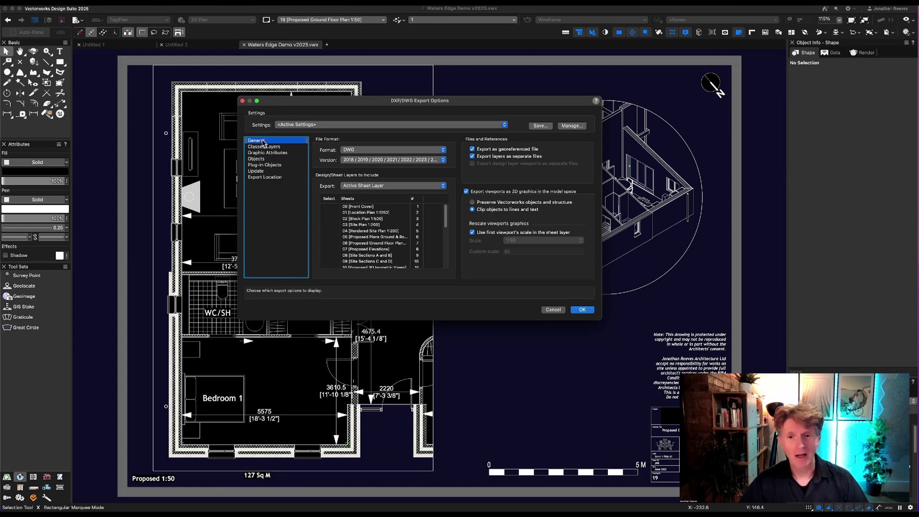
Export viewports as clipped objects, keep Active Sheet Layer, and disable georeferencing
{"action": "left_click", "coordinate": [482, 203]}
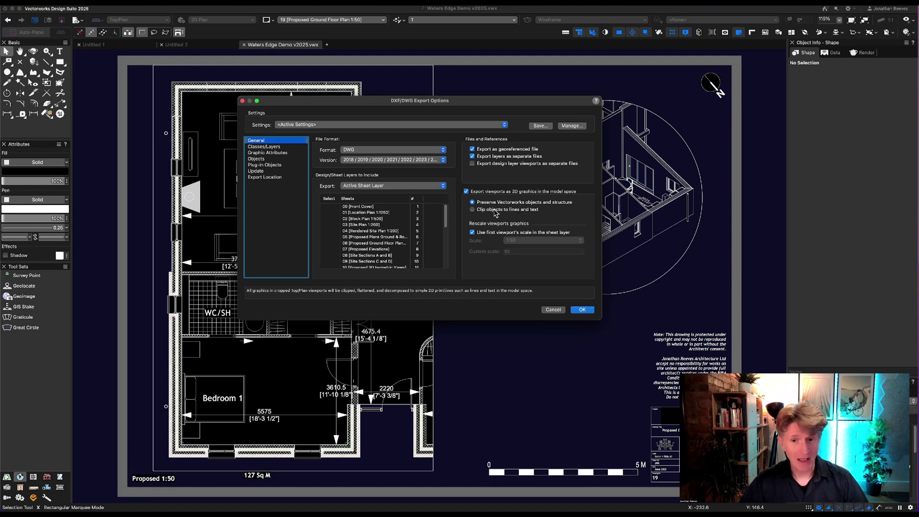
{"action": "left_click", "coordinate": [495, 210]}
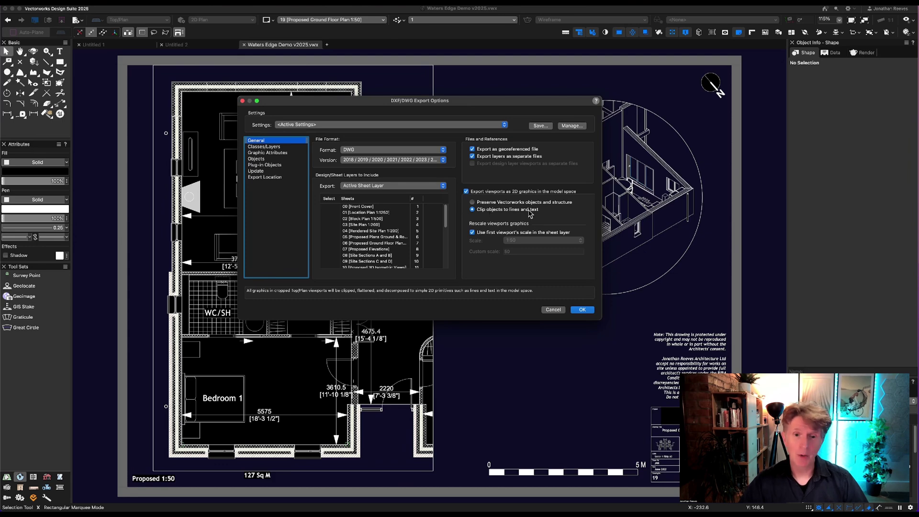
{"action": "scroll", "coordinate": [364, 222], "scroll_direction": "down", "scroll_amount": 10}
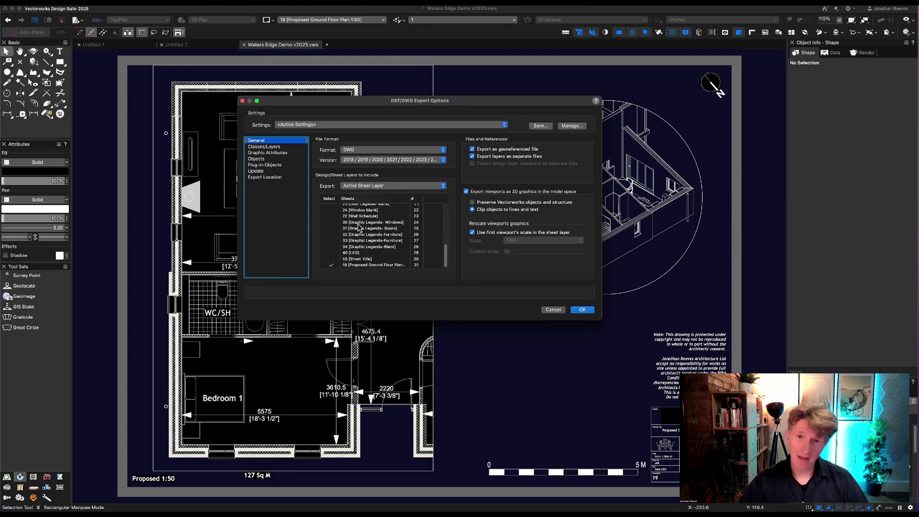
{"action": "left_click", "coordinate": [358, 186]}
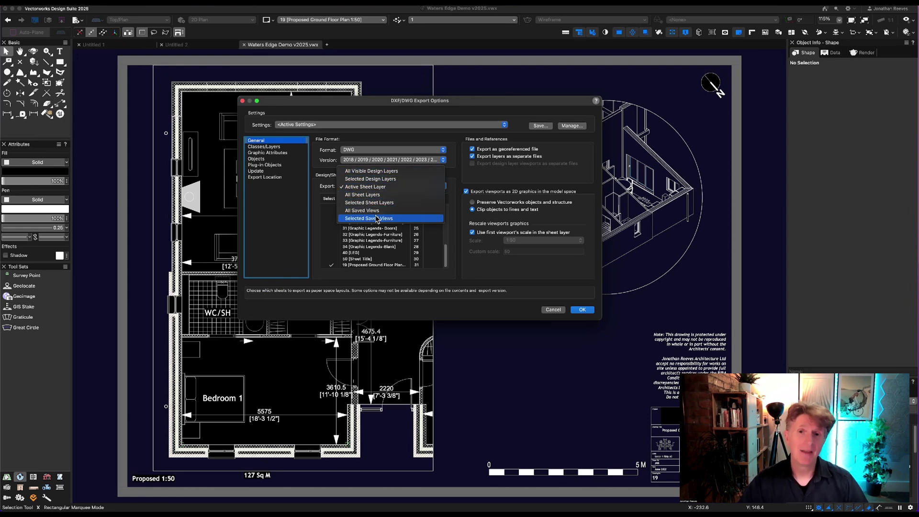
{"action": "left_click", "coordinate": [482, 176]}
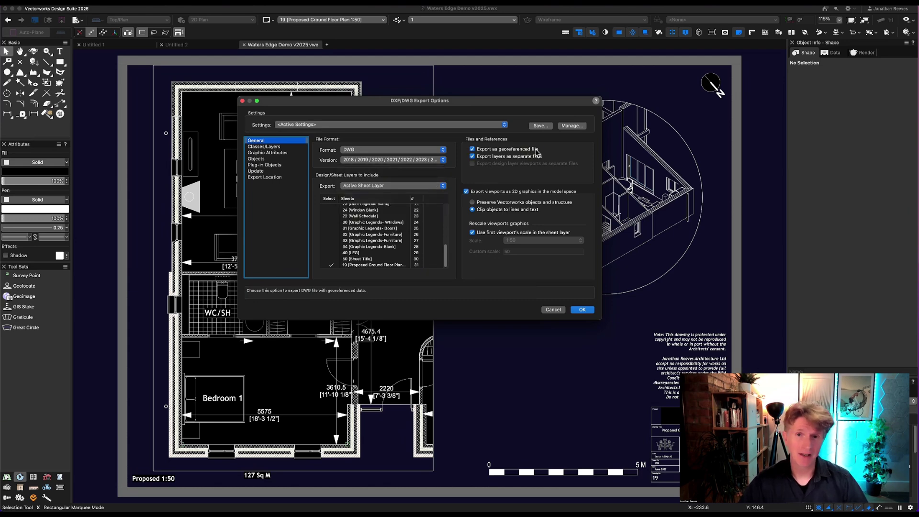
{"action": "left_click", "coordinate": [473, 149]}
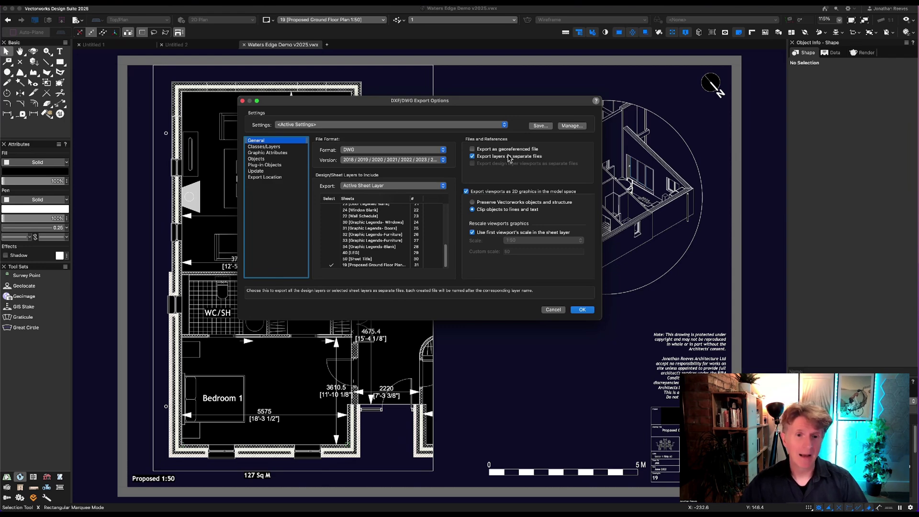
On the Classes/Layers export page, enable 'Export single layer for classes with same name', mapping None
{"action": "left_click", "coordinate": [281, 147]}
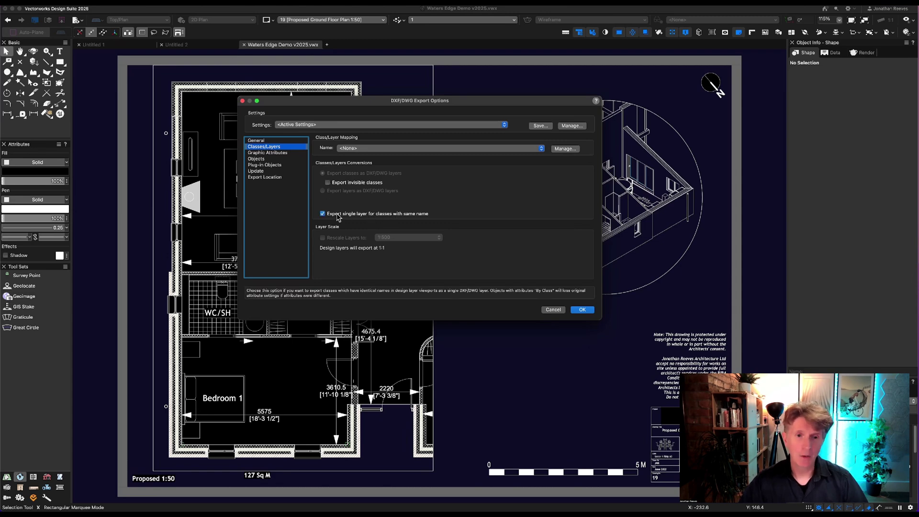
{"action": "left_click", "coordinate": [267, 141]}
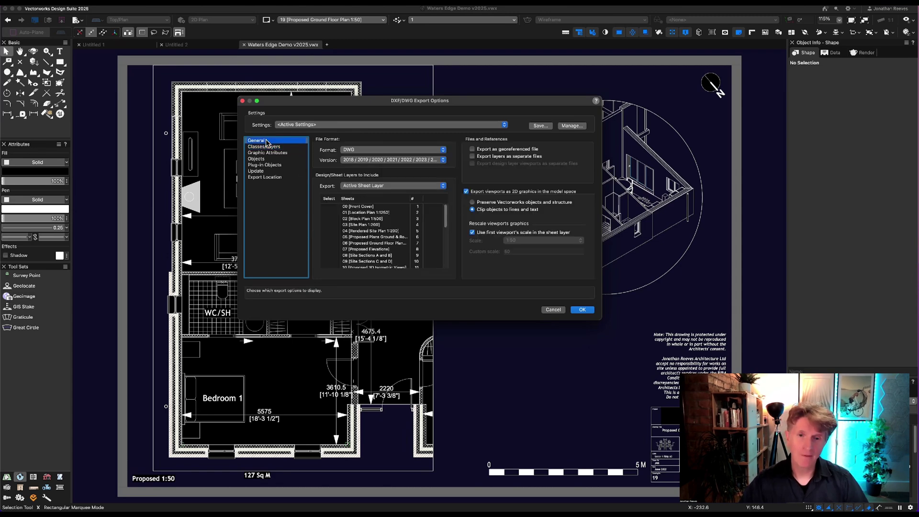
{"action": "left_click", "coordinate": [266, 147]}
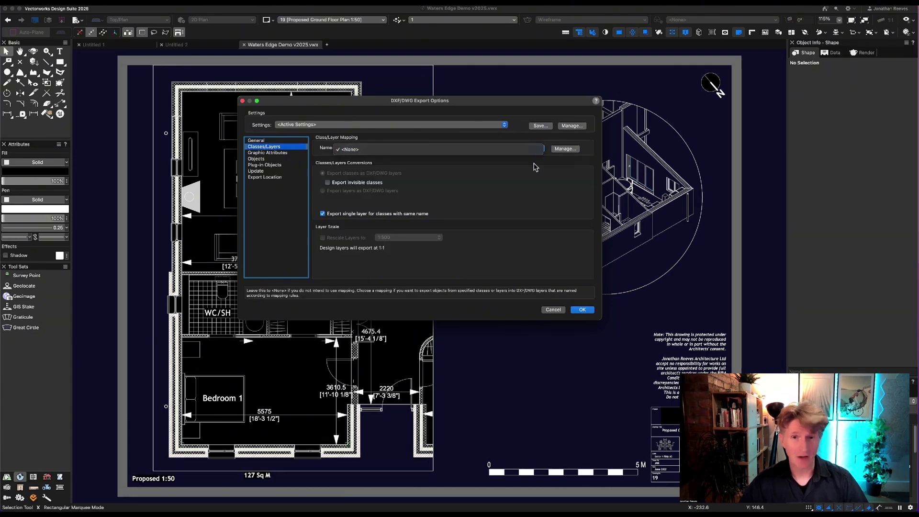
In Export Layer Mapping, map the 2D-Construction Lines class to the DWG layer 'Guides'
{"action": "left_click", "coordinate": [562, 149]}
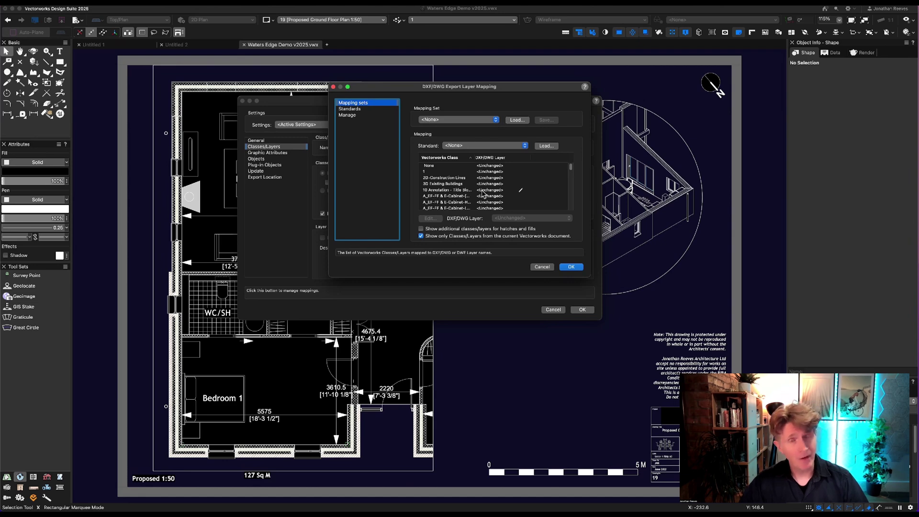
{"action": "left_click_drag", "start_coordinate": [589, 273], "coordinate": [660, 456]}
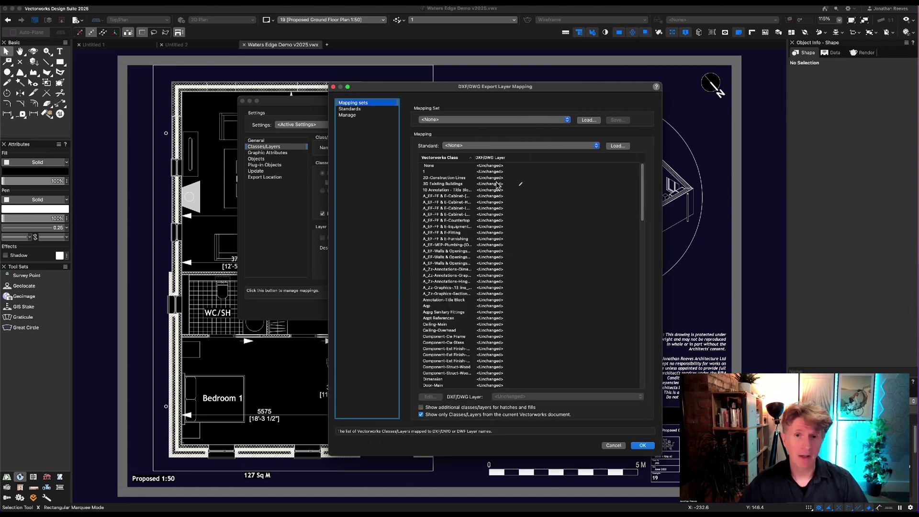
{"action": "left_click_drag", "start_coordinate": [475, 160], "coordinate": [501, 160]}
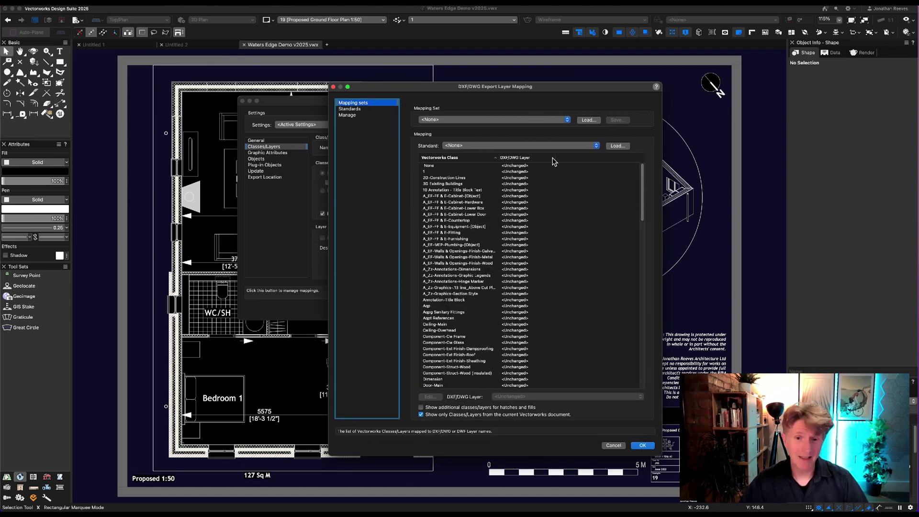
{"action": "left_click", "coordinate": [535, 178]}
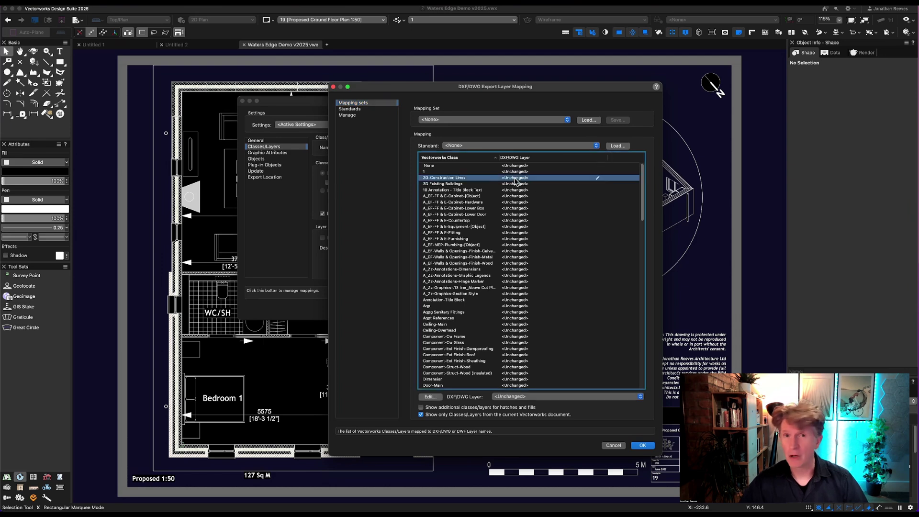
{"action": "left_click", "coordinate": [598, 178]}
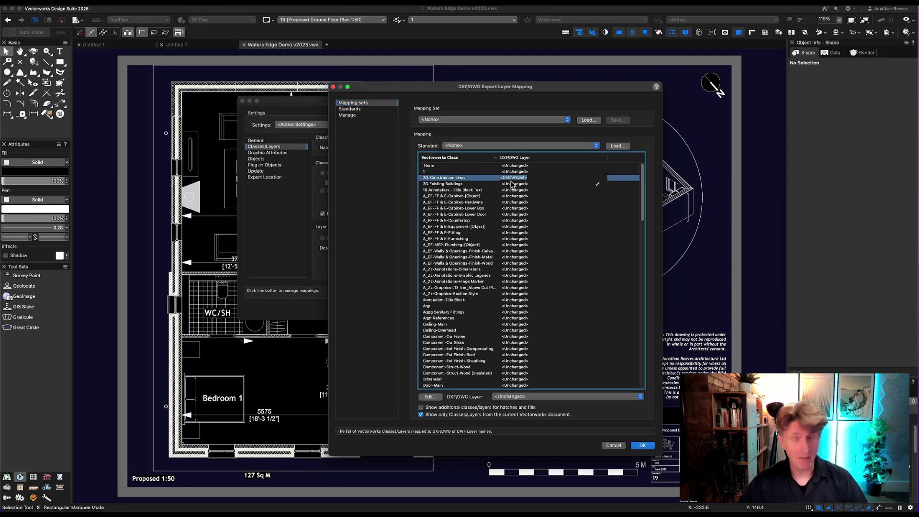
{"action": "left_click", "coordinate": [509, 178]}
{"action": "left_click_drag", "start_coordinate": [502, 178], "coordinate": [538, 175]}
{"action": "type", "text": "Guides"}
{"action": "left_click", "coordinate": [562, 214]}
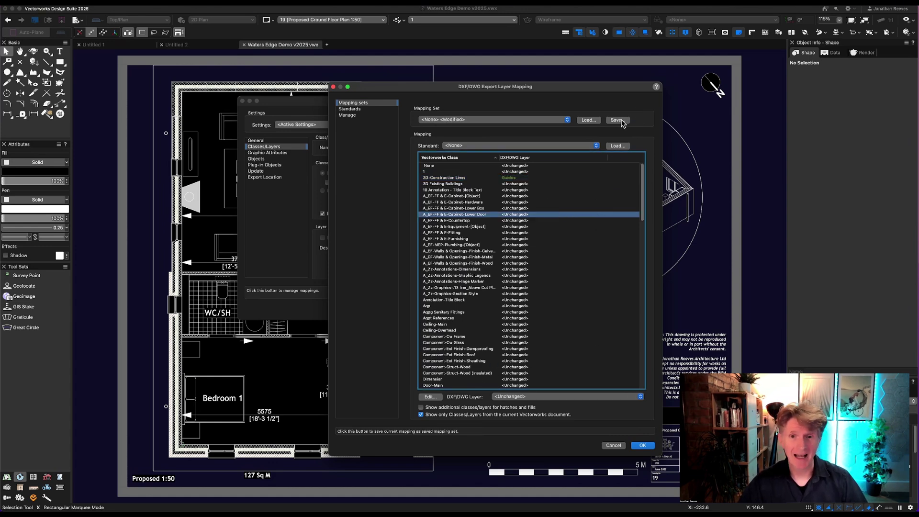
Check the saved mapping sets and review the remaining class layer assignments, keeping the current mapping
{"action": "left_click", "coordinate": [590, 120]}
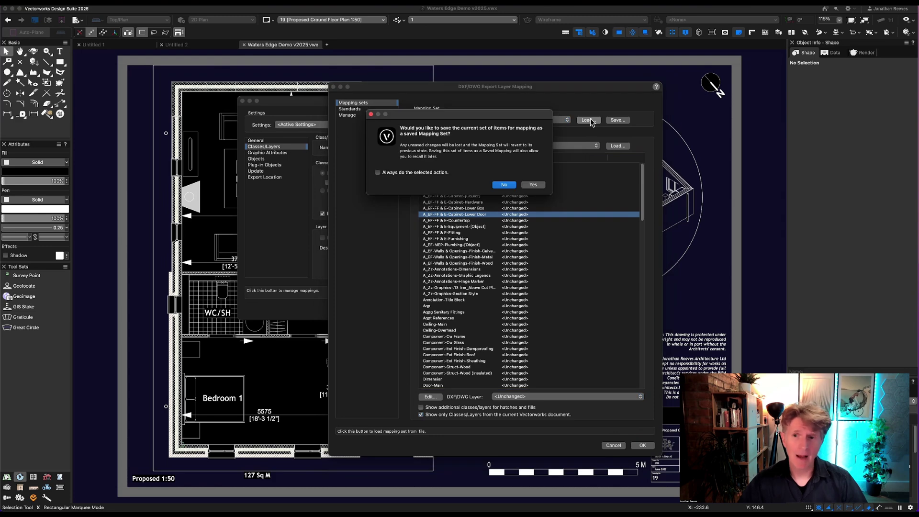
{"action": "left_click", "coordinate": [510, 184]}
{"action": "left_click", "coordinate": [617, 121]}
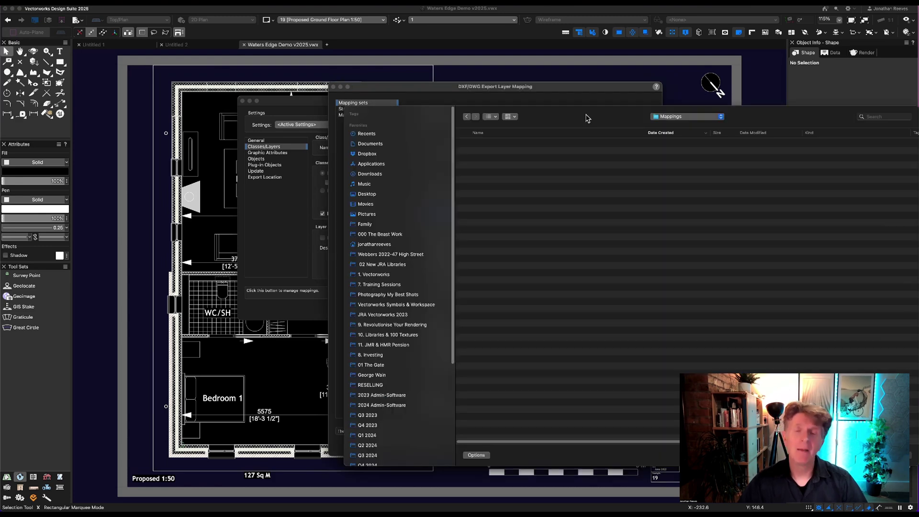
{"action": "left_click", "coordinate": [562, 120]}
{"action": "left_click", "coordinate": [562, 121]}
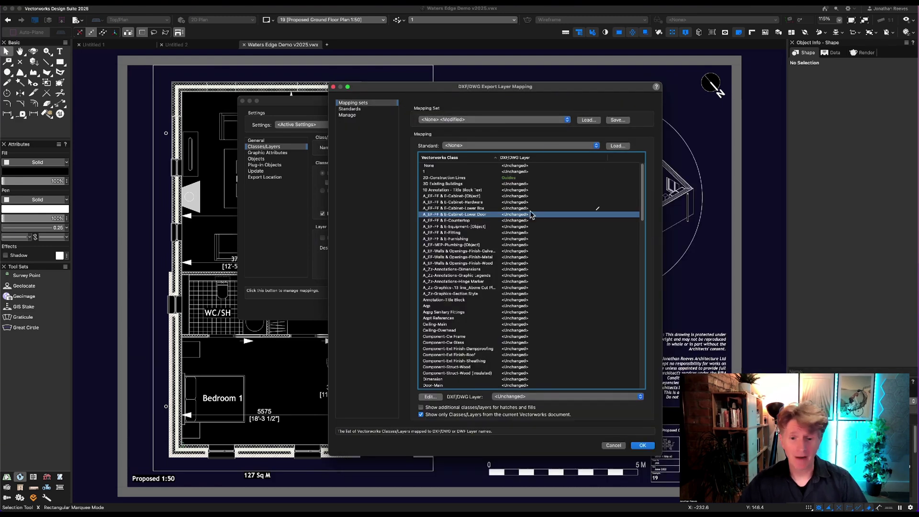
{"action": "scroll", "coordinate": [493, 289], "scroll_direction": "down", "scroll_amount": 20}
{"action": "scroll", "coordinate": [493, 289], "scroll_direction": "down", "scroll_amount": 9}
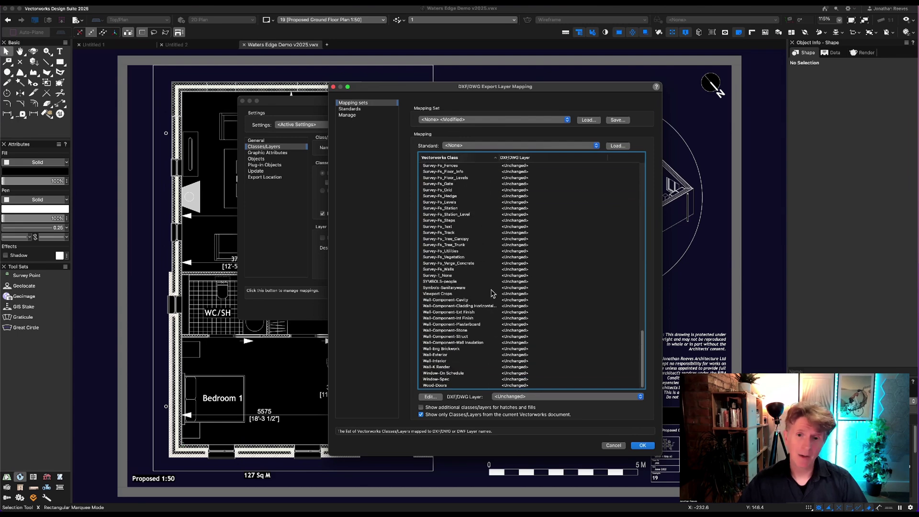
{"action": "left_click", "coordinate": [519, 397]}
{"action": "left_click", "coordinate": [521, 397]}
{"action": "left_click", "coordinate": [422, 408]}
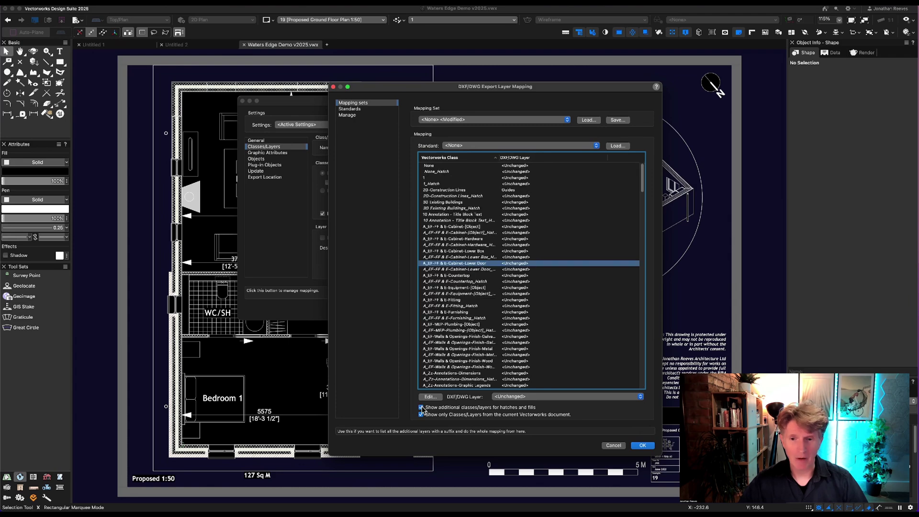
{"action": "left_click", "coordinate": [422, 408]}
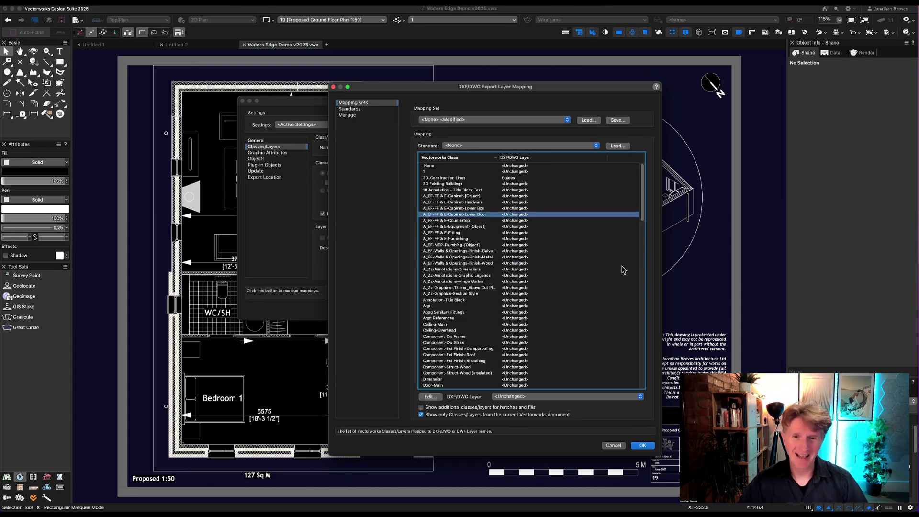
Finish the layer mapping and save it as the mapping set 'Custom'
{"action": "left_click", "coordinate": [642, 445]}
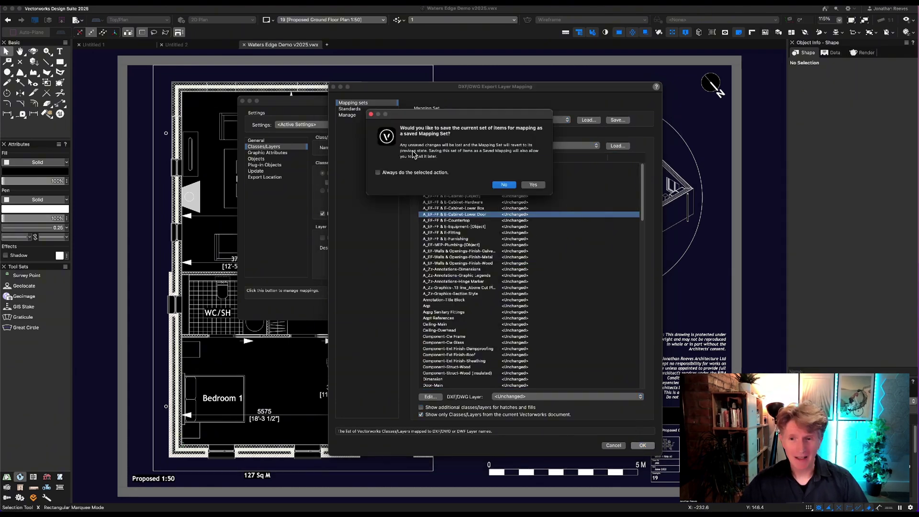
{"action": "left_click", "coordinate": [532, 185]}
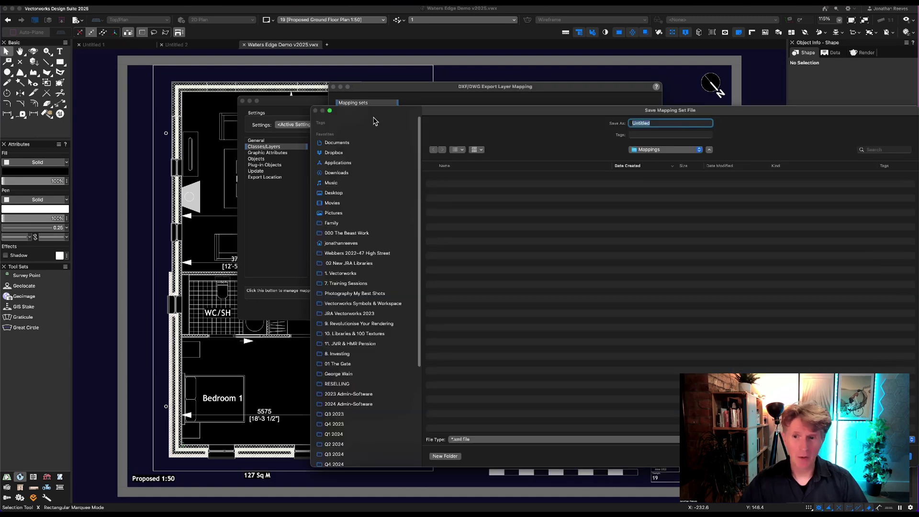
{"action": "type", "text": "C"}
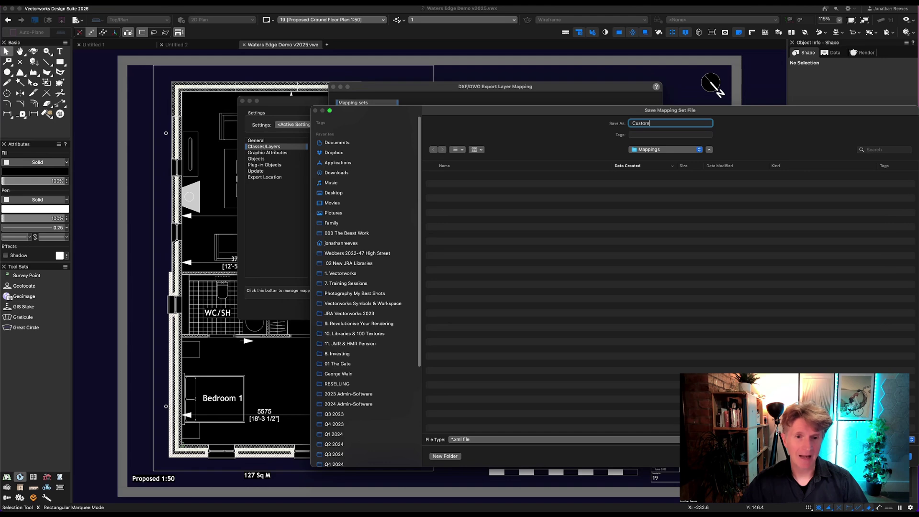
{"action": "type", "text": "ustom"}
{"action": "key", "text": "Return"}
{"action": "left_click", "coordinate": [265, 153]}
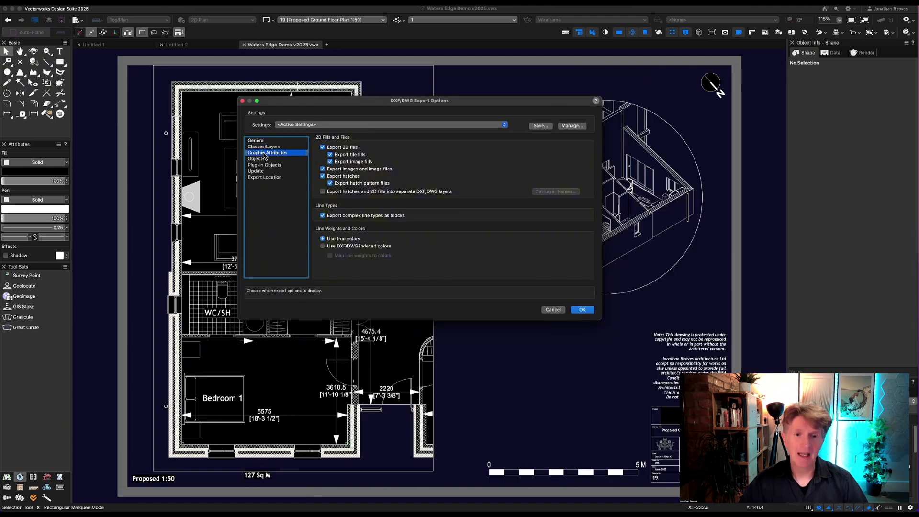
Keep tile and image fills exported and hatches and 2D fills on separate layers
{"action": "left_click", "coordinate": [330, 161]}
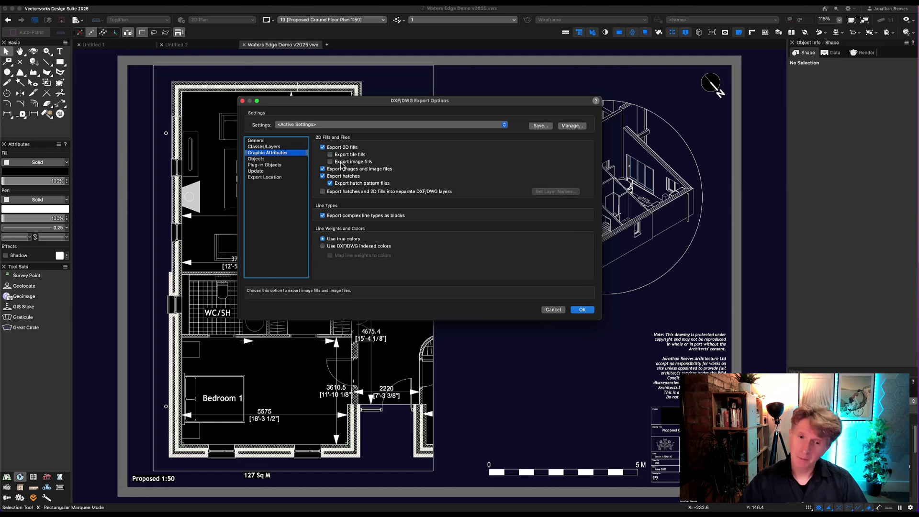
{"action": "left_click", "coordinate": [341, 155]}
{"action": "left_click", "coordinate": [341, 161]}
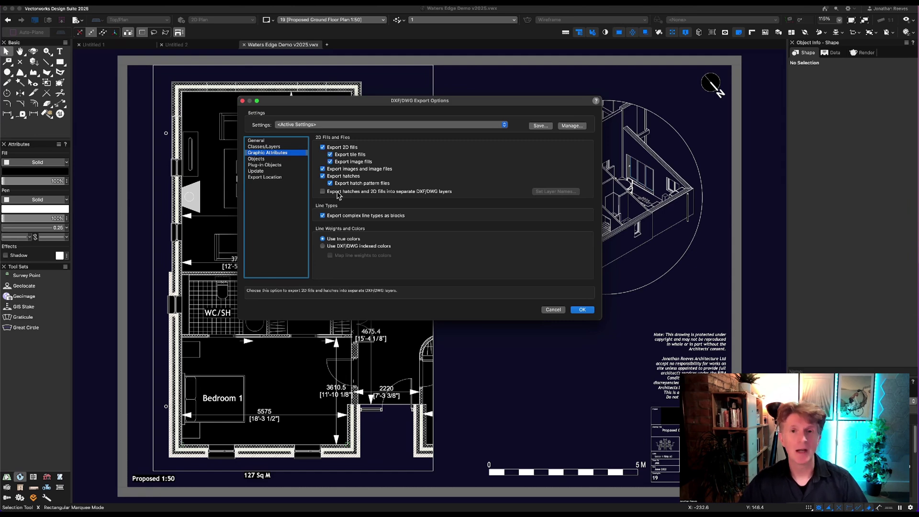
{"action": "left_click", "coordinate": [338, 192]}
{"action": "left_click", "coordinate": [338, 192]}
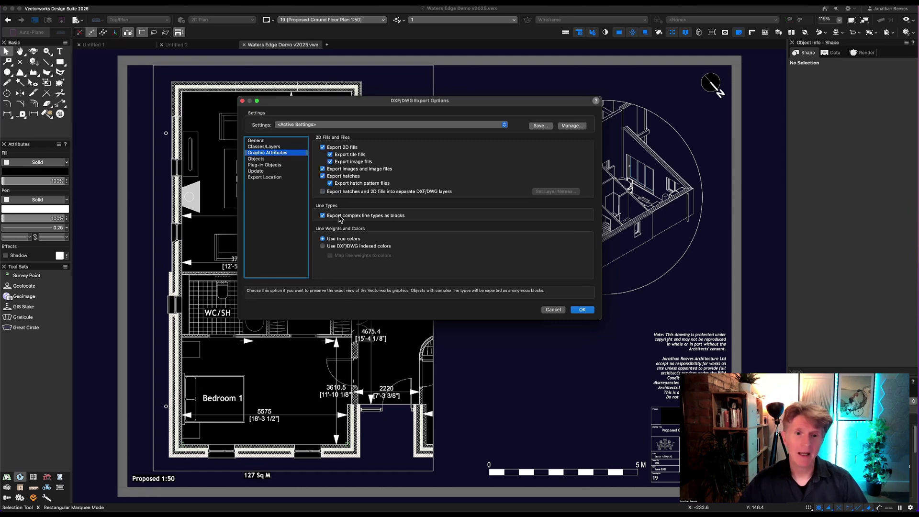
On the Objects page, approximate polylines with spline type vertices using arcs
{"action": "left_click", "coordinate": [261, 159]}
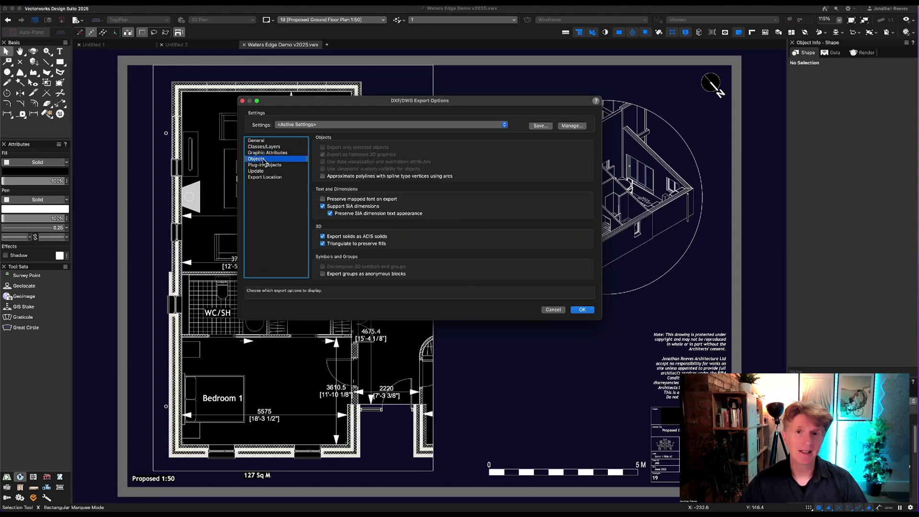
{"action": "left_click", "coordinate": [337, 176]}
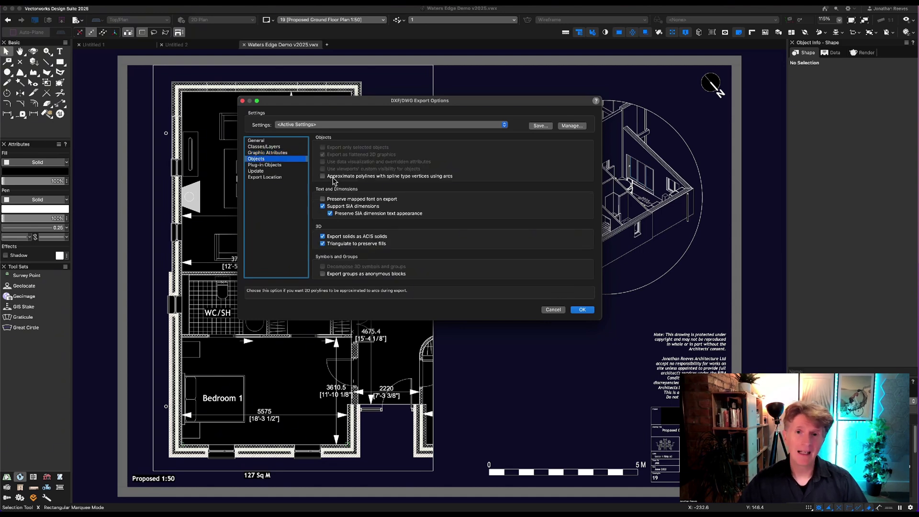
{"action": "mouse_move", "coordinate": [381, 178]}
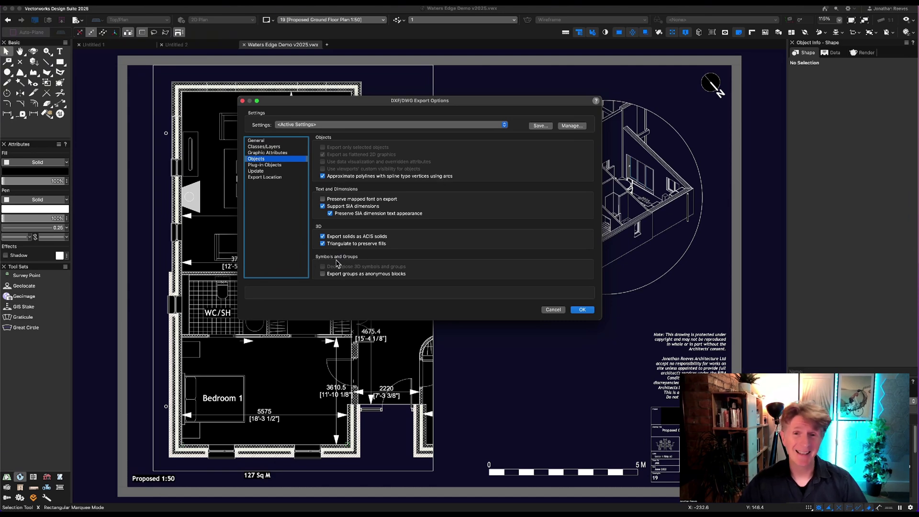
{"action": "mouse_move", "coordinate": [345, 277]}
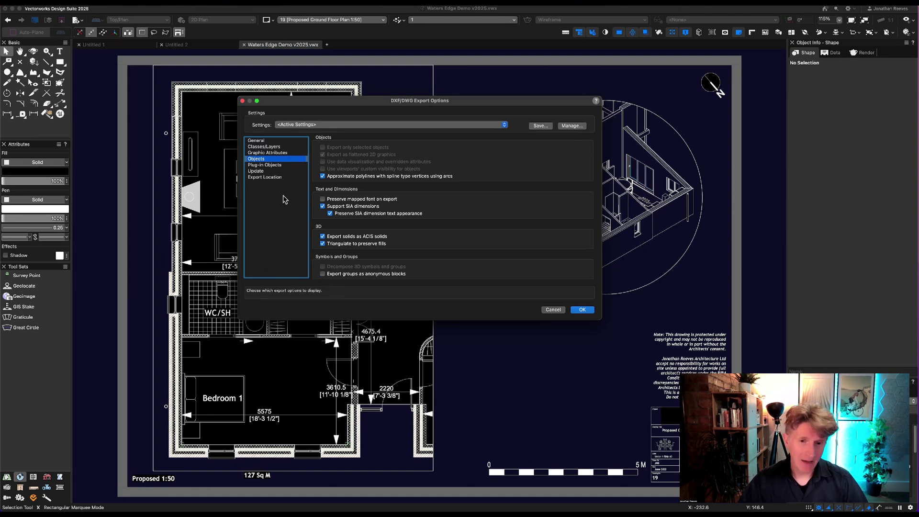
Mark all four plug-in object types for decomposition and check Decompose all
{"action": "left_click", "coordinate": [273, 165]}
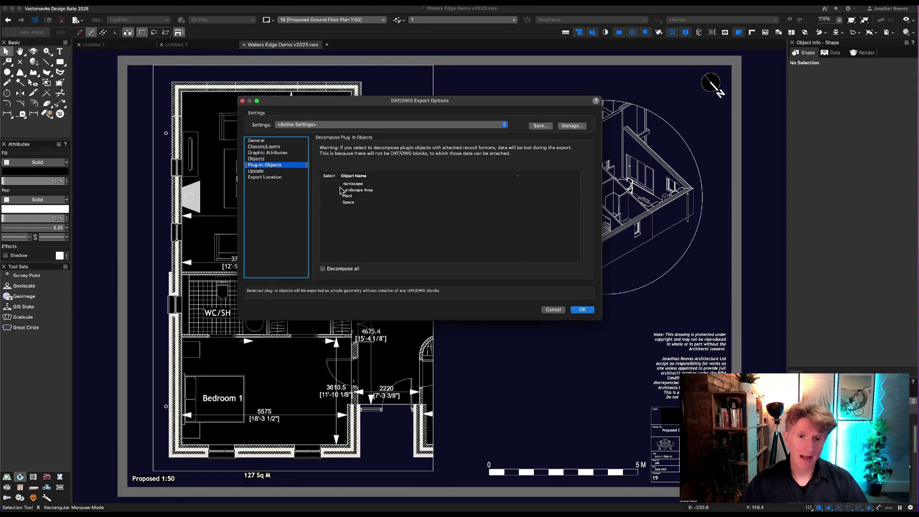
{"action": "left_click_drag", "start_coordinate": [343, 184], "coordinate": [348, 213]}
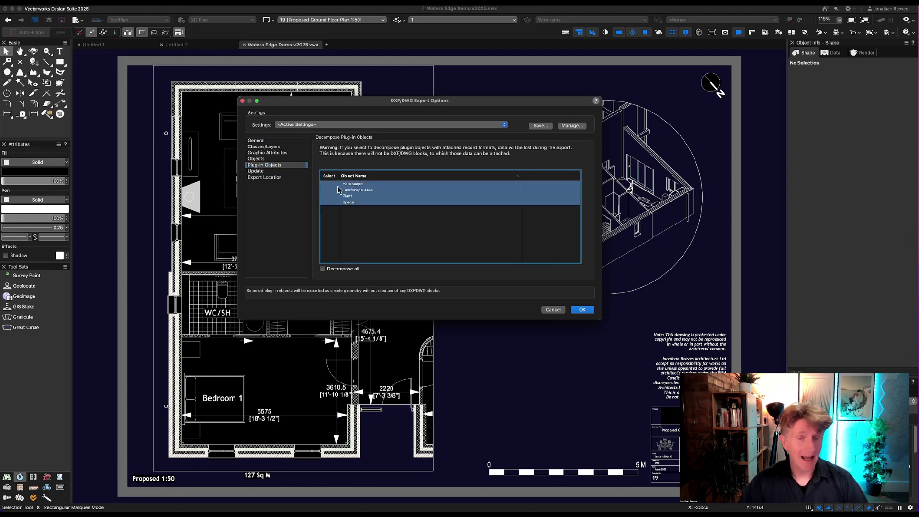
{"action": "left_click", "coordinate": [337, 195]}
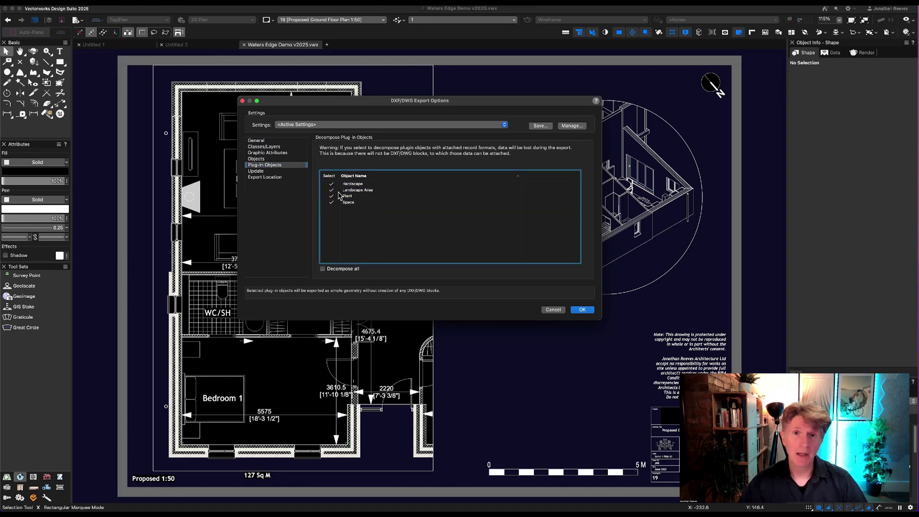
{"action": "left_click", "coordinate": [323, 269]}
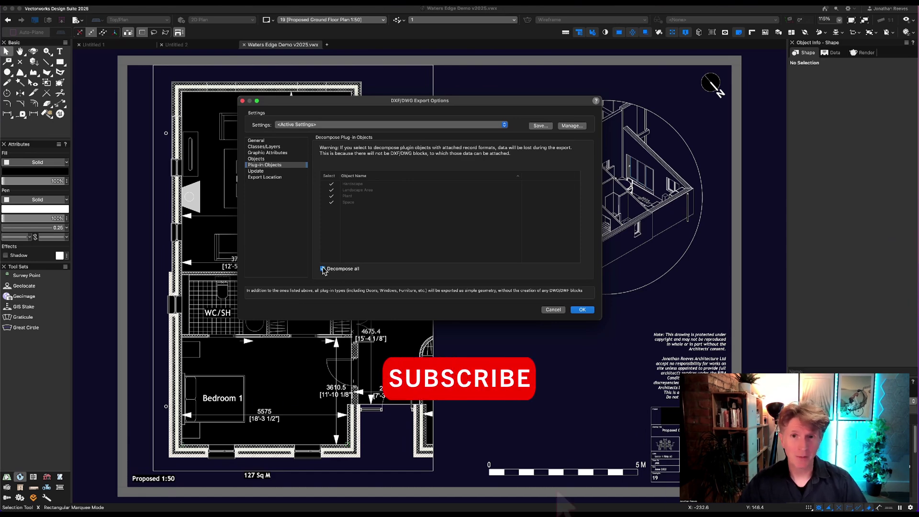
Review the Update and Export Location options, then confirm the DWG export with OK
{"action": "left_click", "coordinate": [259, 172]}
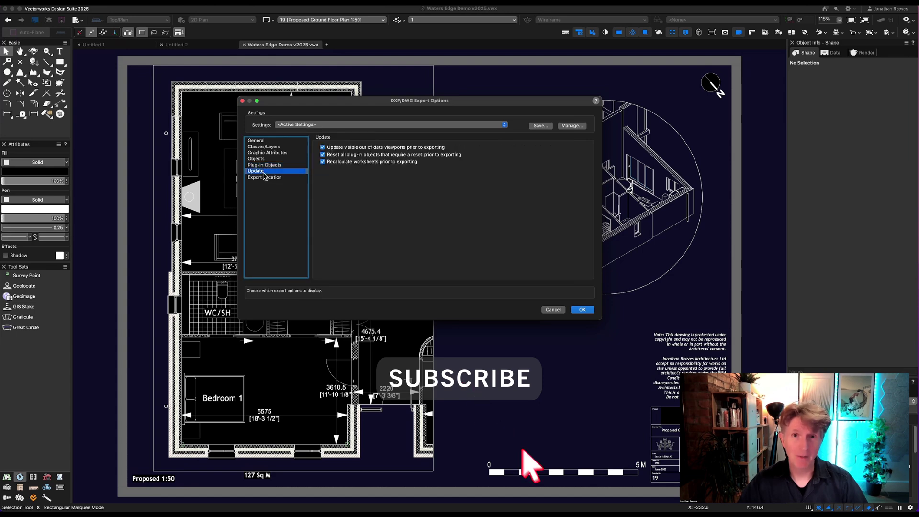
{"action": "left_click", "coordinate": [264, 177]}
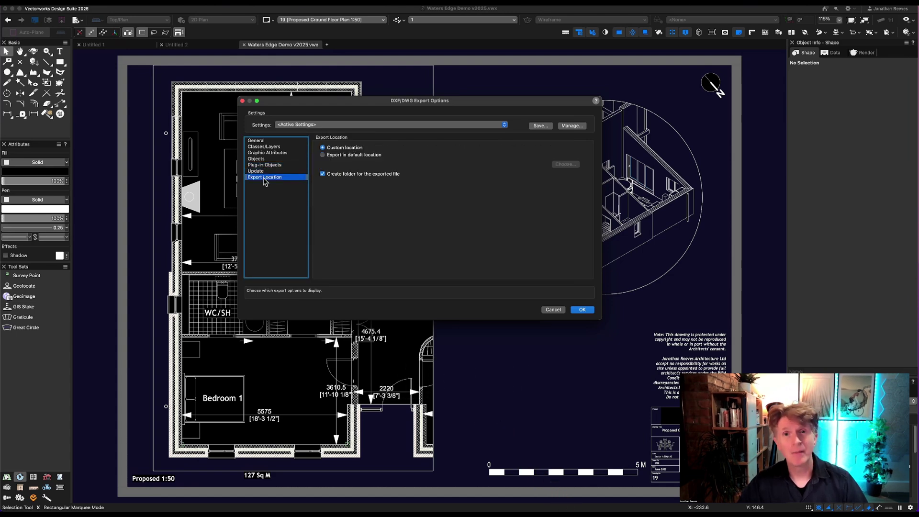
{"action": "left_click", "coordinate": [581, 310]}
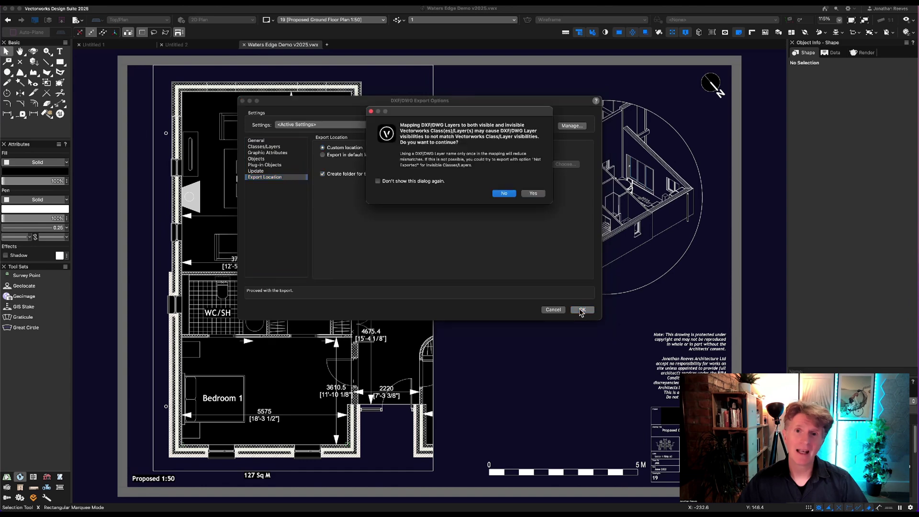
Accept the warnings and save Waters Edge Demo v2025 to Project Files, including design layer viewports
{"action": "left_click", "coordinate": [533, 193]}
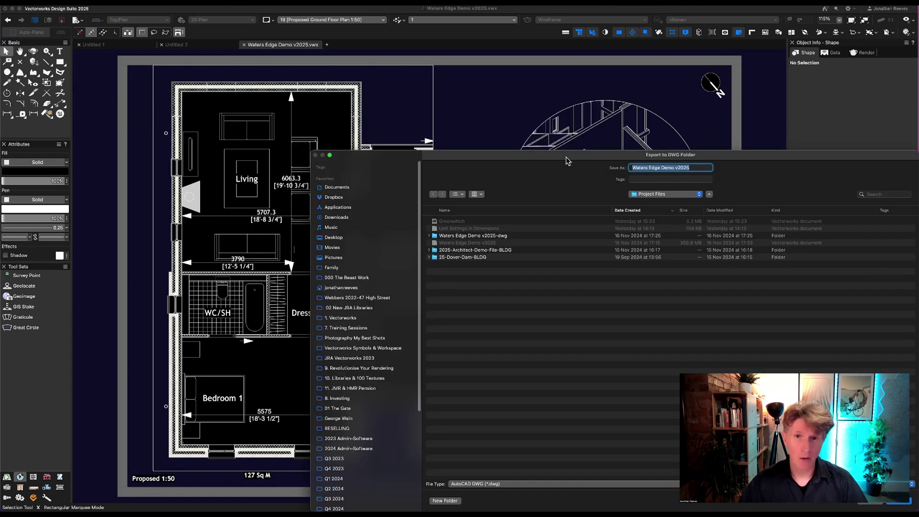
{"action": "left_click_drag", "start_coordinate": [566, 160], "coordinate": [335, 119]}
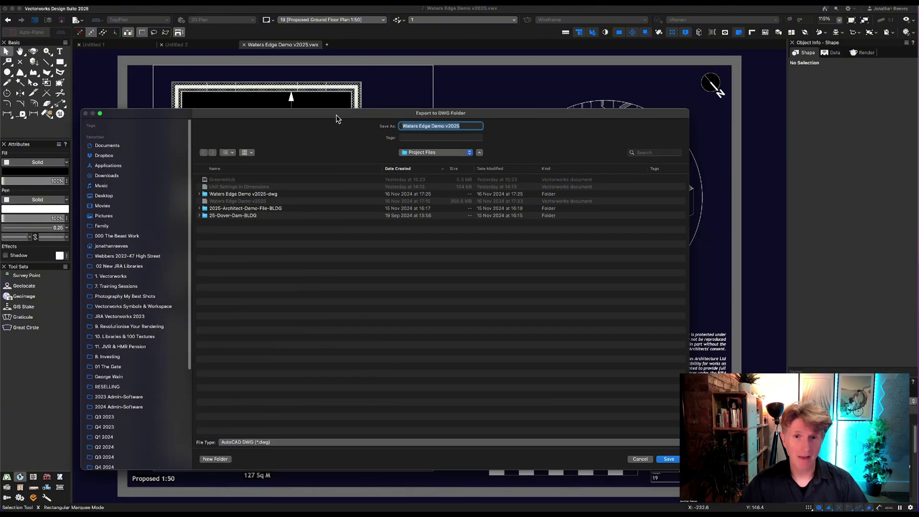
{"action": "left_click", "coordinate": [668, 459]}
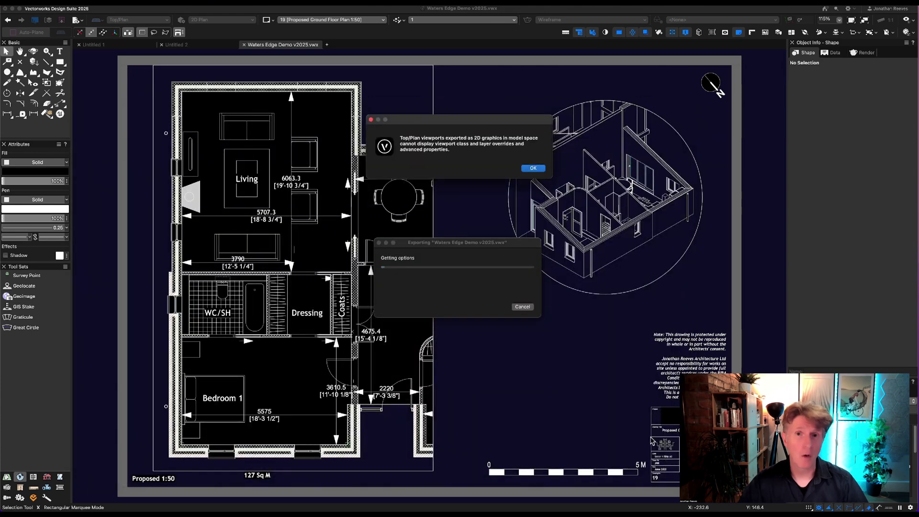
{"action": "left_click", "coordinate": [537, 167]}
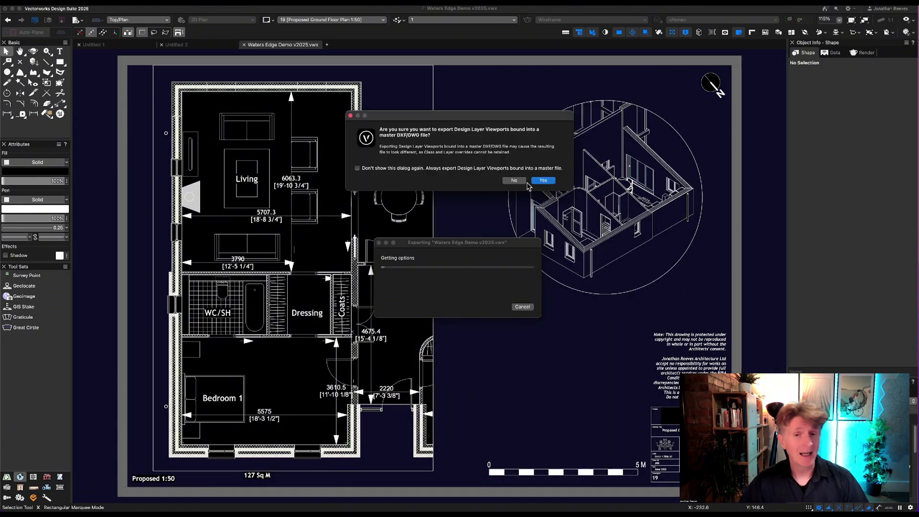
{"action": "left_click", "coordinate": [543, 181]}
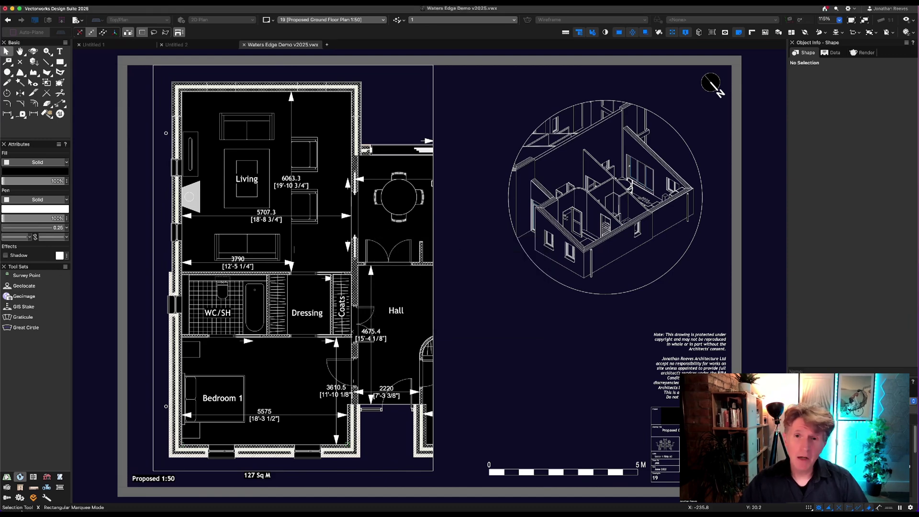
In Finder, go to Documents > webinar > Project Files > Waters Edge Demo v2025-dwg
{"action": "left_click", "coordinate": [31, 499]}
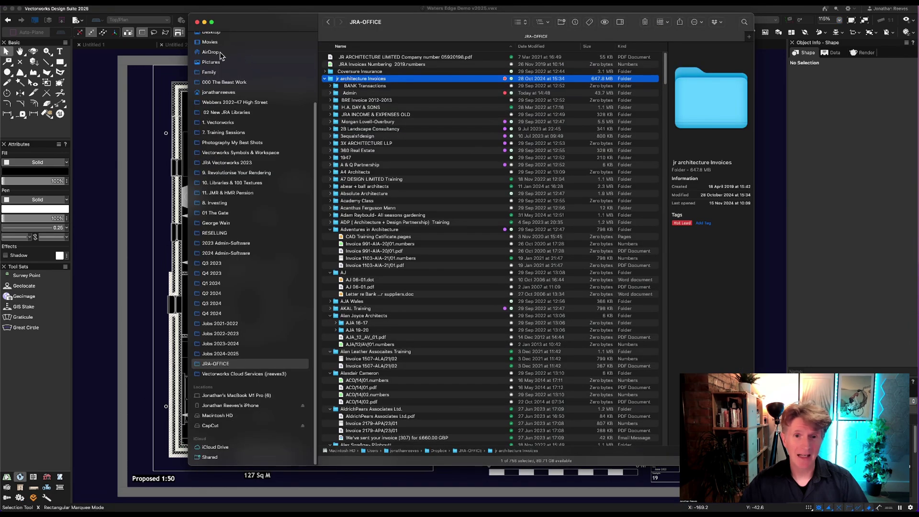
{"action": "scroll", "coordinate": [220, 58], "scroll_direction": "up", "scroll_amount": 4}
{"action": "left_click", "coordinate": [217, 66]}
{"action": "double_click", "coordinate": [354, 58]}
{"action": "double_click", "coordinate": [346, 120]}
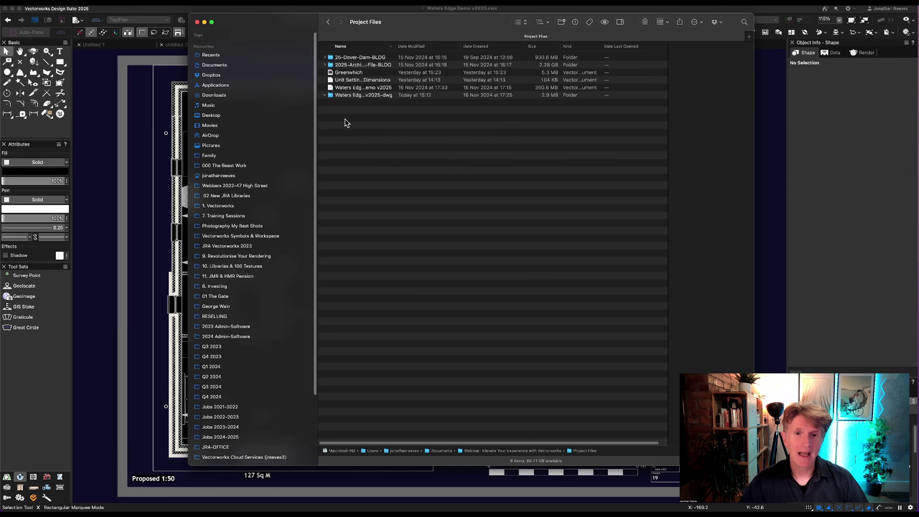
{"action": "left_click", "coordinate": [343, 97]}
{"action": "double_click", "coordinate": [342, 97]}
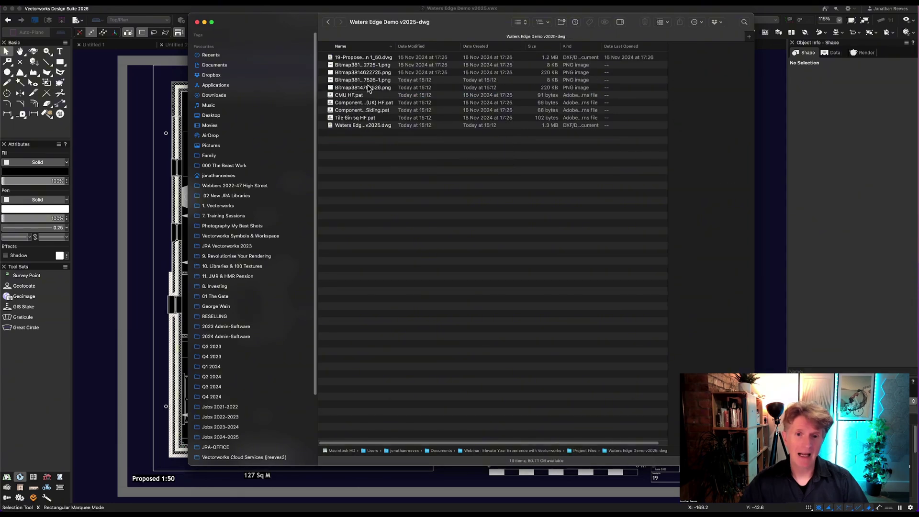
Open Waters Edge Demo v2025.dwg with eDrawings
{"action": "left_click", "coordinate": [412, 58]}
{"action": "left_click", "coordinate": [413, 88]}
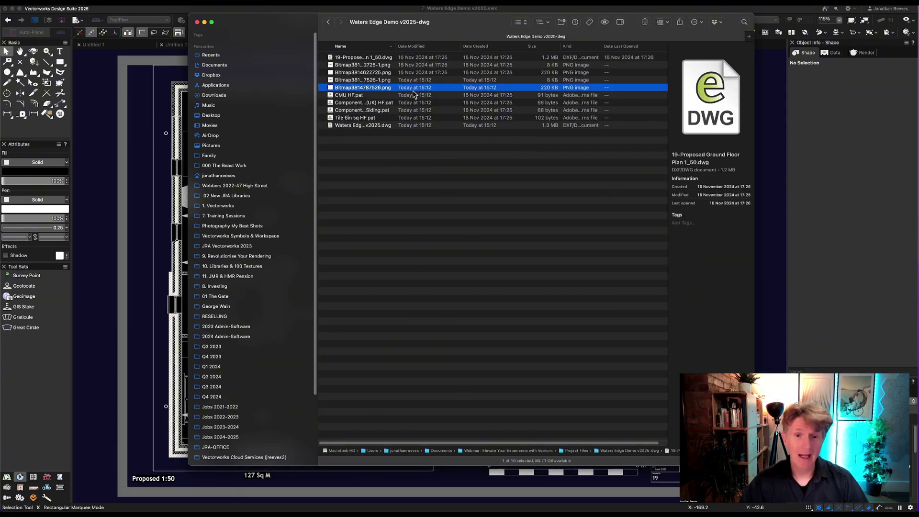
{"action": "left_click", "coordinate": [389, 126]}
{"action": "right_click", "coordinate": [373, 127]}
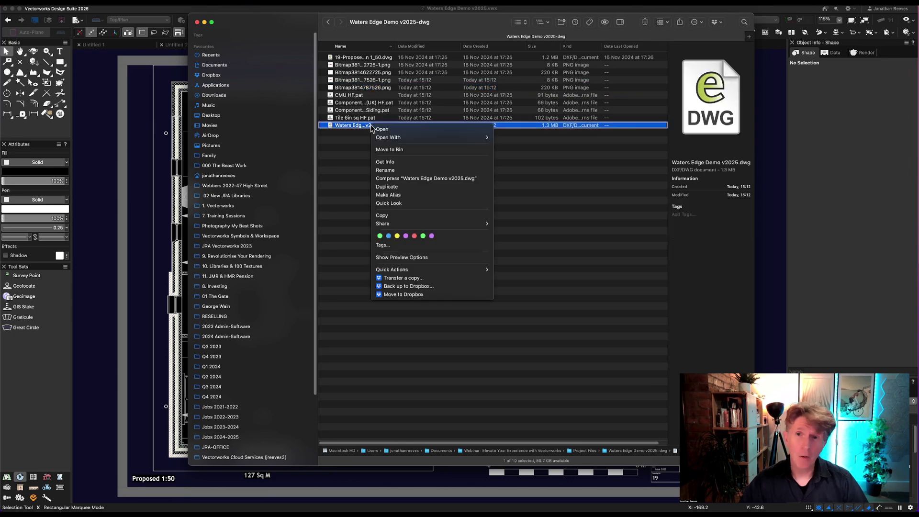
{"action": "mouse_move", "coordinate": [389, 139]}
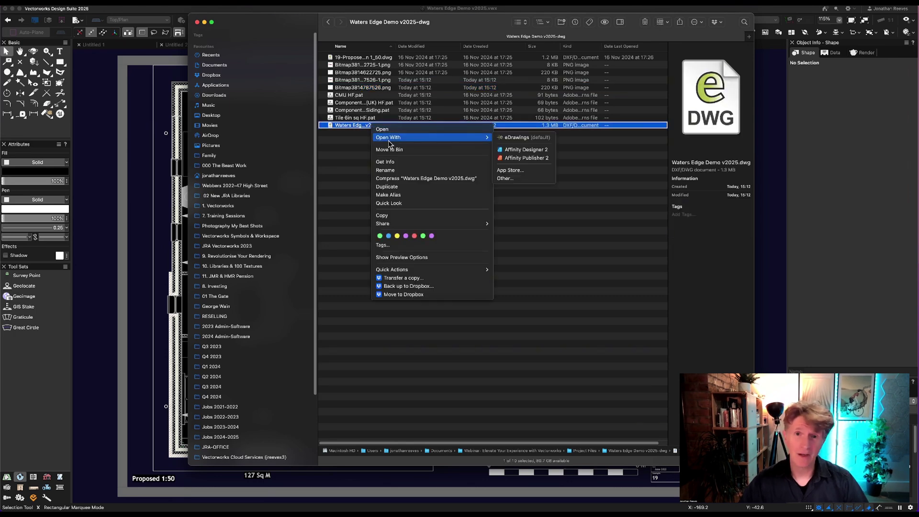
{"action": "left_click", "coordinate": [521, 138]}
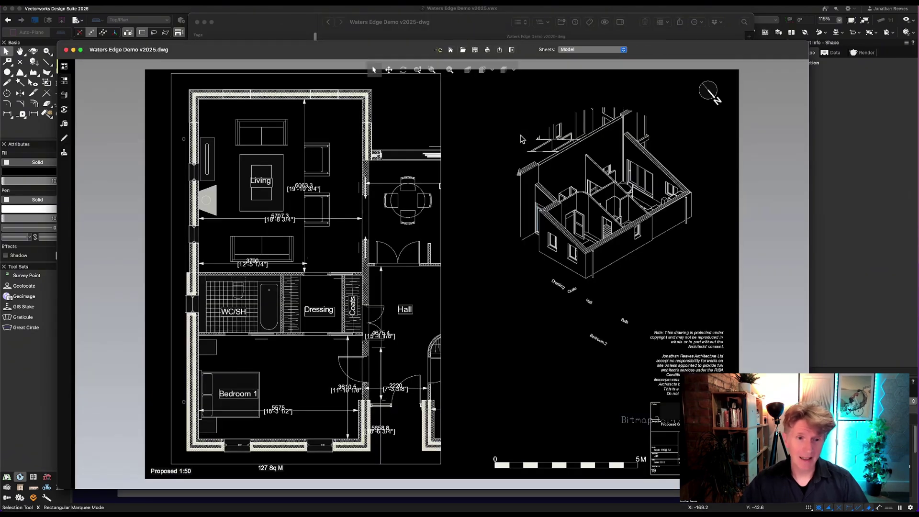
Expand the eDrawings window to full screen and check the drawing's sheet list
{"action": "left_click", "coordinate": [81, 49]}
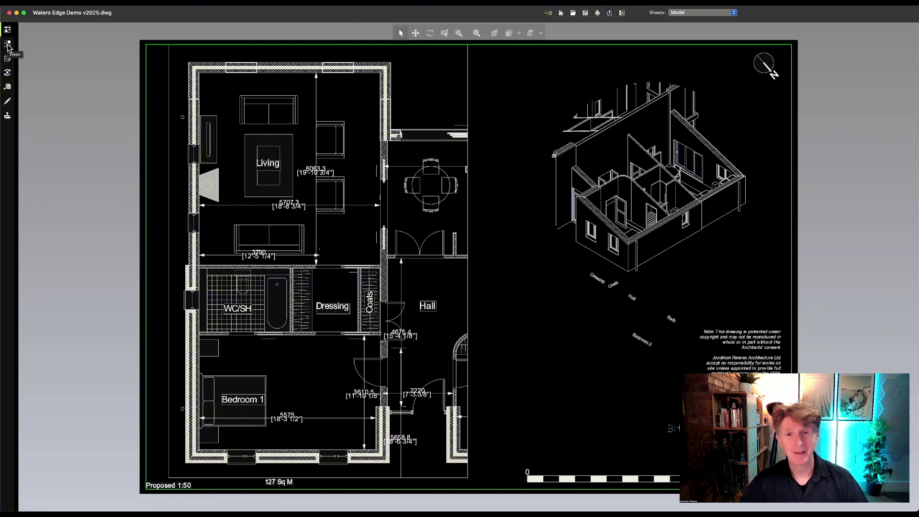
{"action": "left_click", "coordinate": [719, 15]}
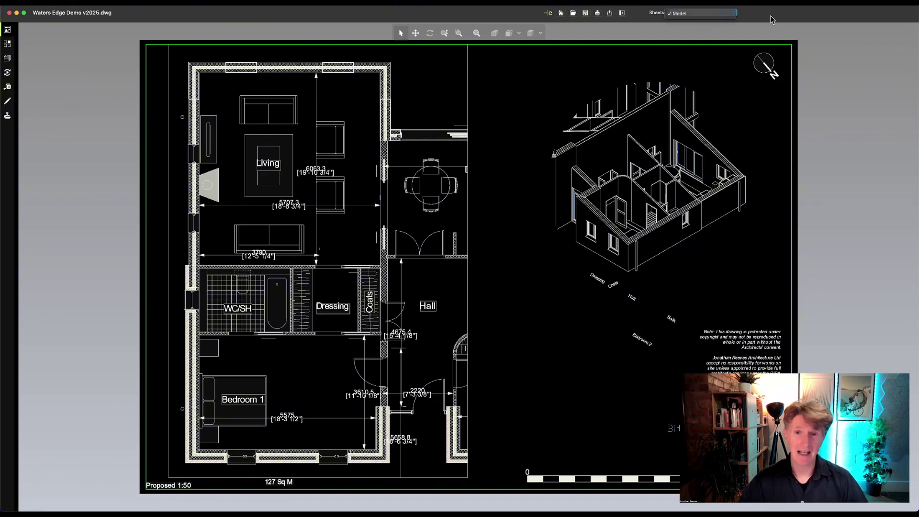
{"action": "key", "text": "Escape"}
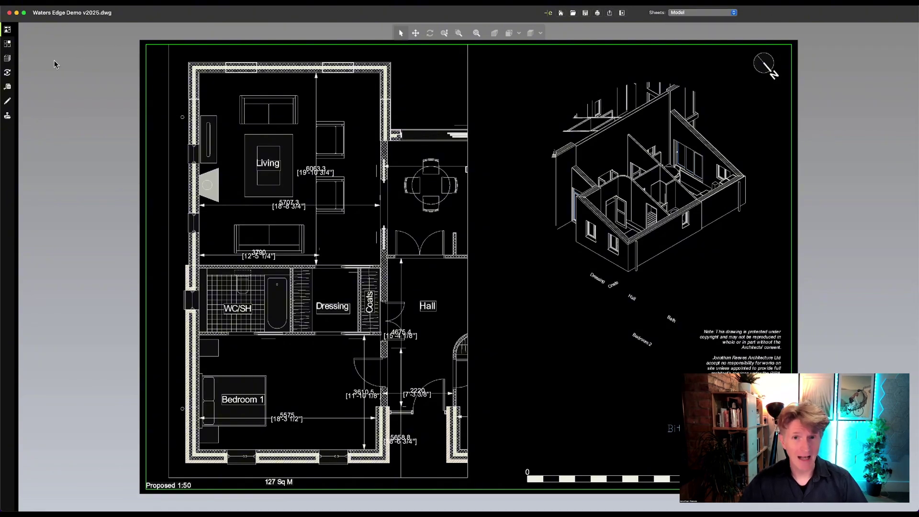
Browse the Edit, View, Window, Help and eDrawings menus without choosing a command
{"action": "left_click", "coordinate": [73, 2]}
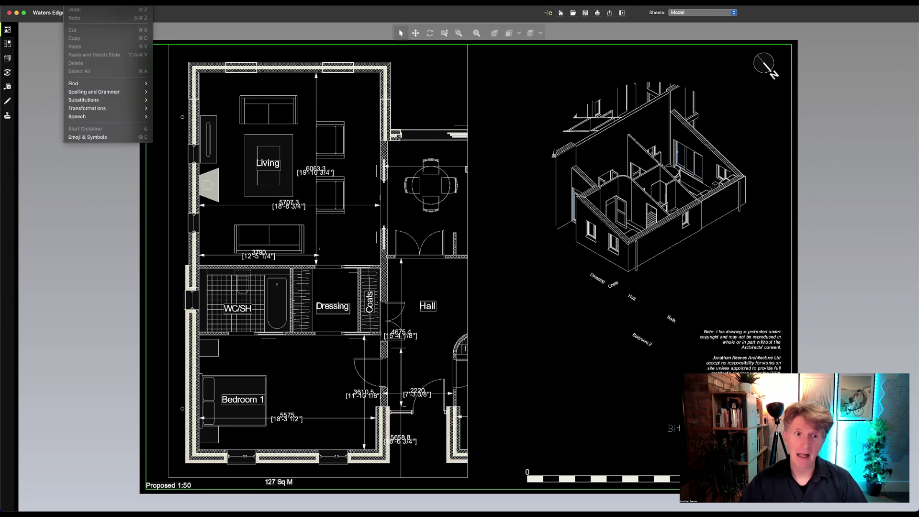
{"action": "mouse_move", "coordinate": [86, 2]}
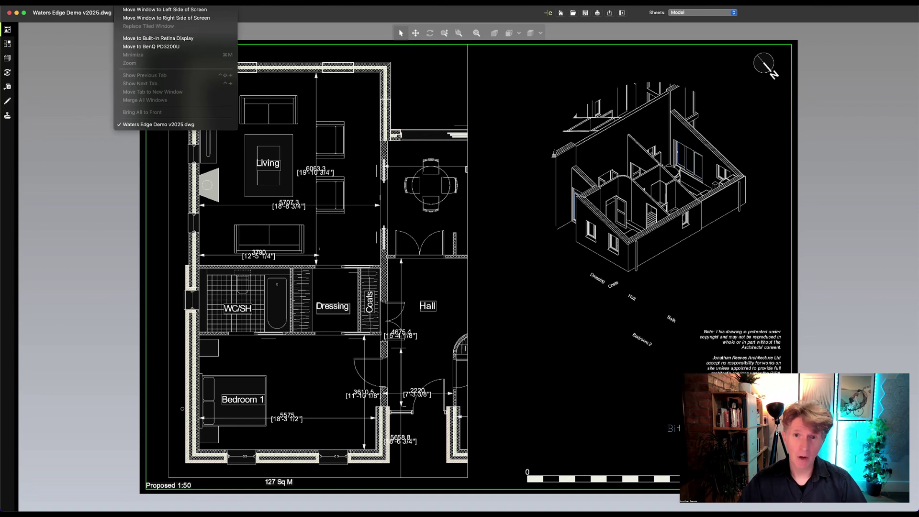
{"action": "mouse_move", "coordinate": [153, 2]}
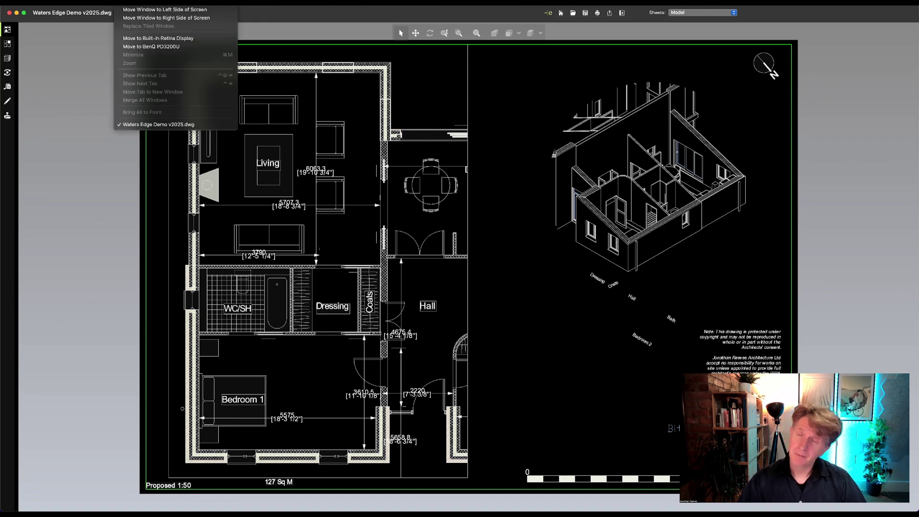
{"action": "mouse_move", "coordinate": [27, 3]}
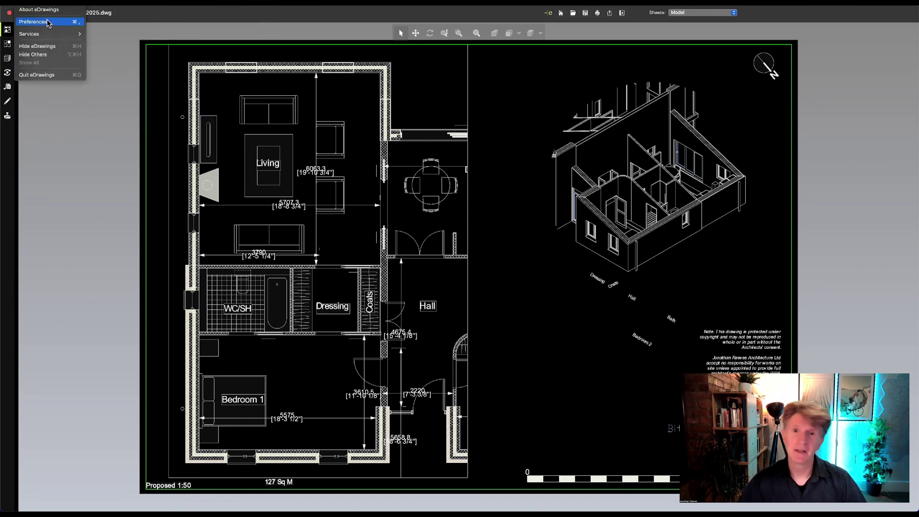
{"action": "left_click", "coordinate": [7, 89]}
With Measure activated, measure the top wall and read the top-right corner's coordinates
{"action": "left_click", "coordinate": [7, 88]}
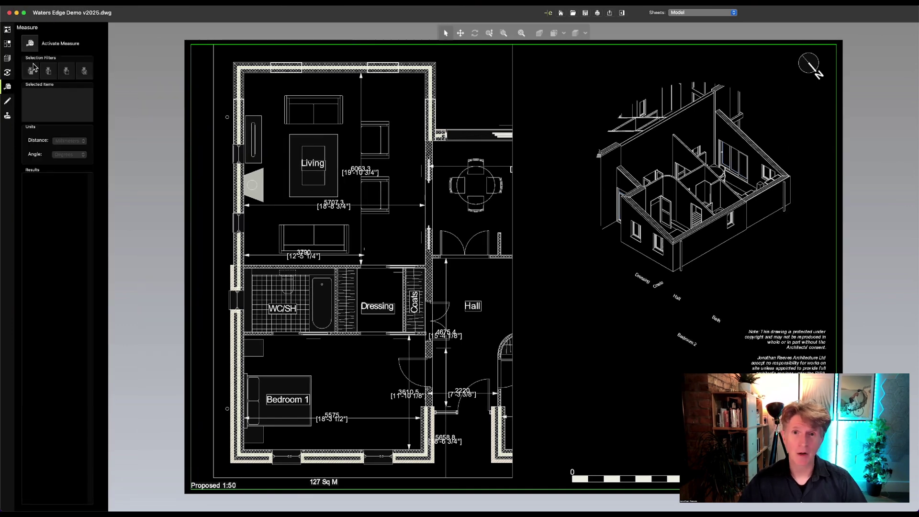
{"action": "left_click", "coordinate": [31, 45]}
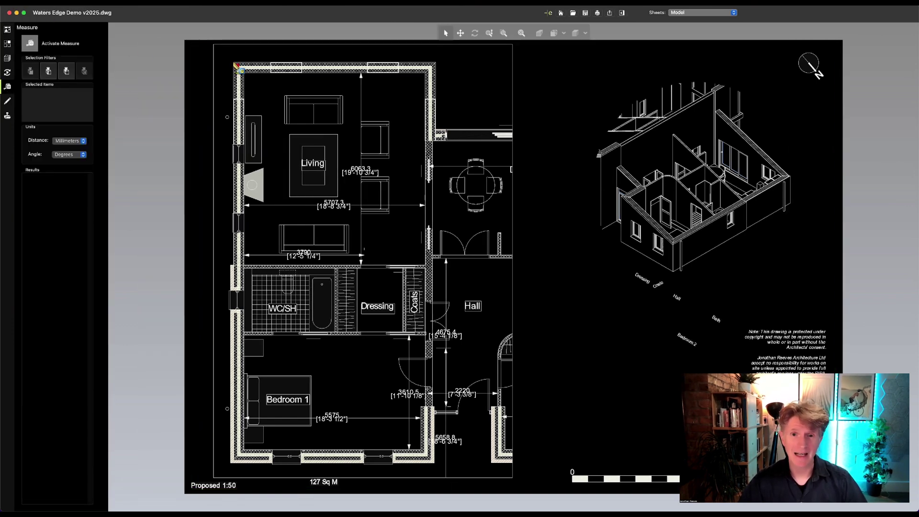
{"action": "left_click", "coordinate": [411, 66]}
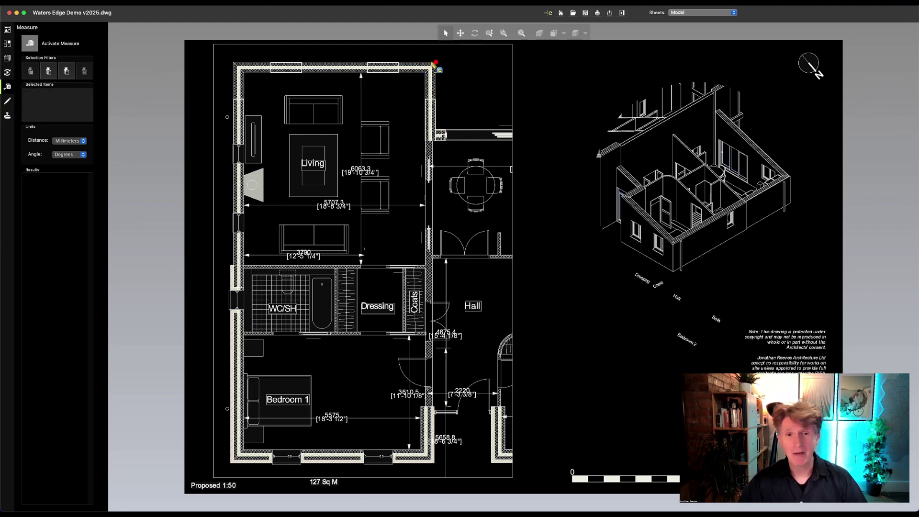
{"action": "left_click", "coordinate": [435, 63]}
{"action": "key", "text": "Escape"}
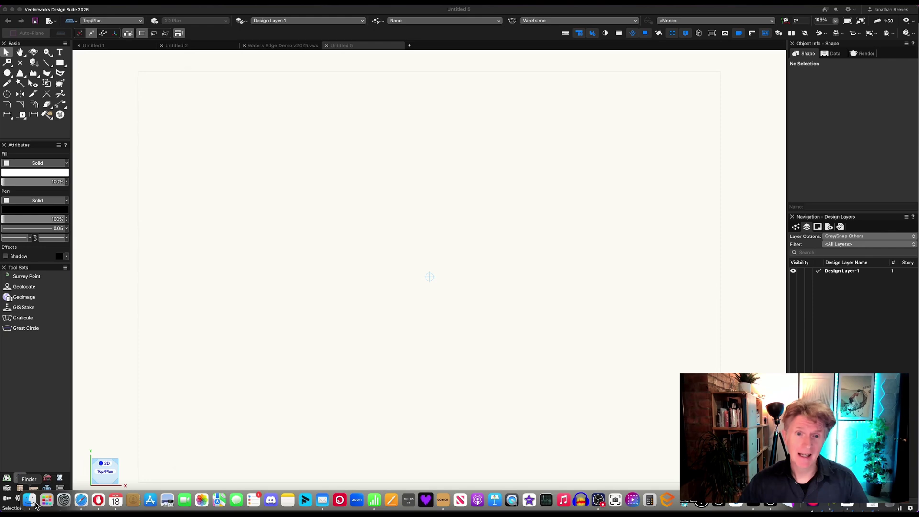
Preview the Surveyor folder's DWGs and drag the second survey DWG onto the empty canvas
{"action": "left_click", "coordinate": [39, 503]}
{"action": "left_click", "coordinate": [399, 119]}
{"action": "key", "text": "space"}
{"action": "left_click", "coordinate": [391, 126]}
{"action": "key", "text": "space"}
{"action": "left_click_drag", "start_coordinate": [391, 126], "coordinate": [167, 230]}
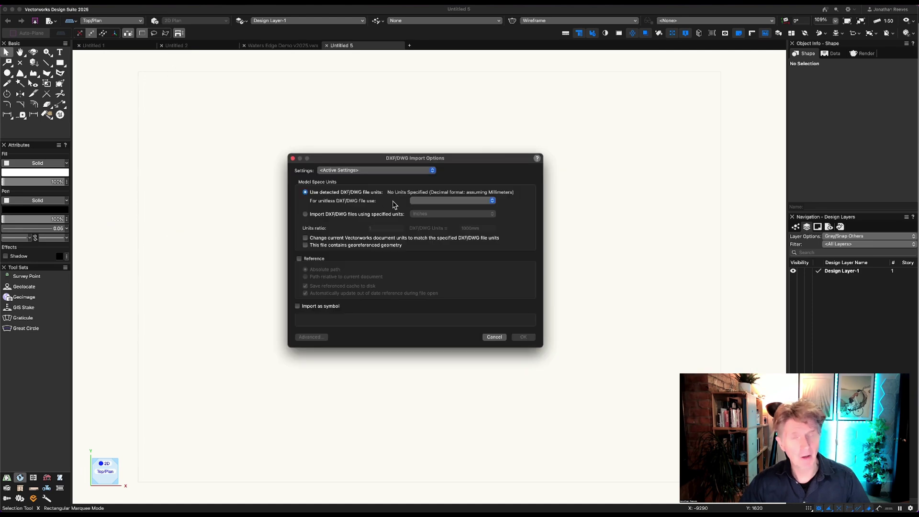
Set unitless files to Meters and tick georeferenced geometry, leaving referencing off
{"action": "left_click", "coordinate": [421, 201]}
{"action": "left_click", "coordinate": [428, 242]}
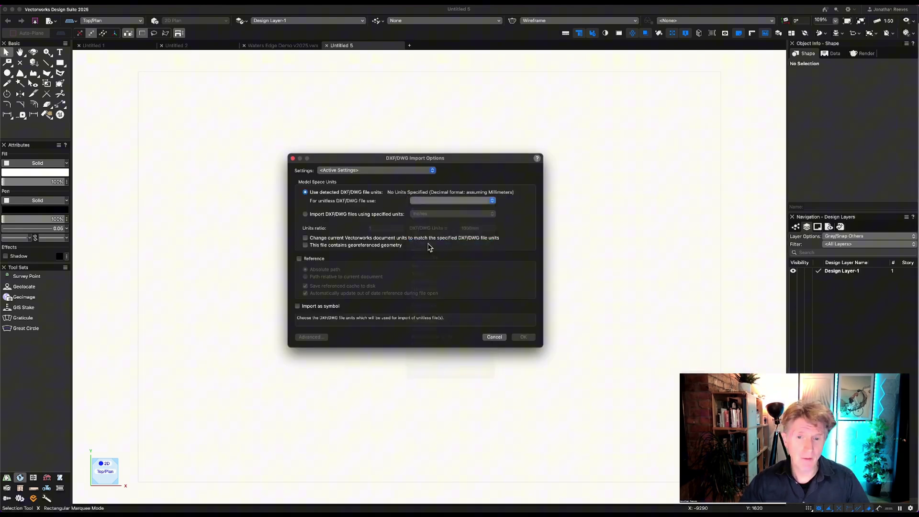
{"action": "left_click", "coordinate": [304, 259]}
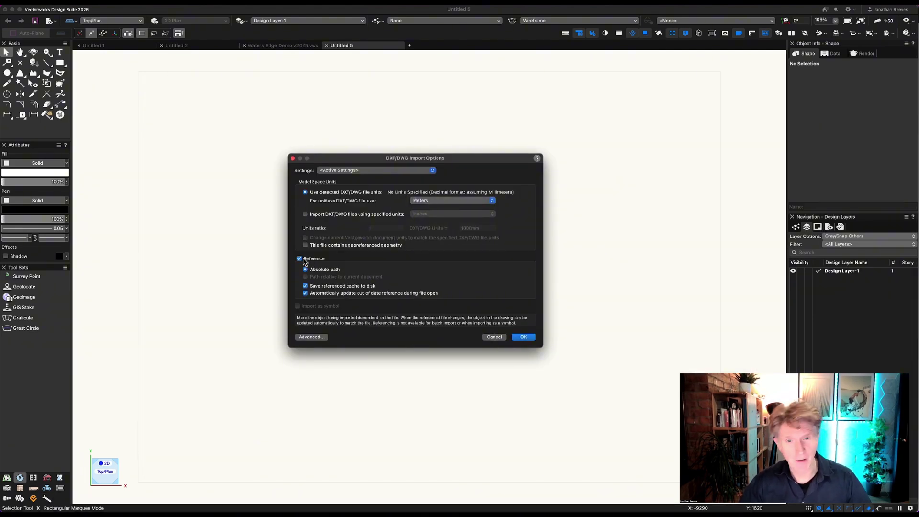
{"action": "left_click", "coordinate": [300, 259]}
{"action": "left_click", "coordinate": [305, 246]}
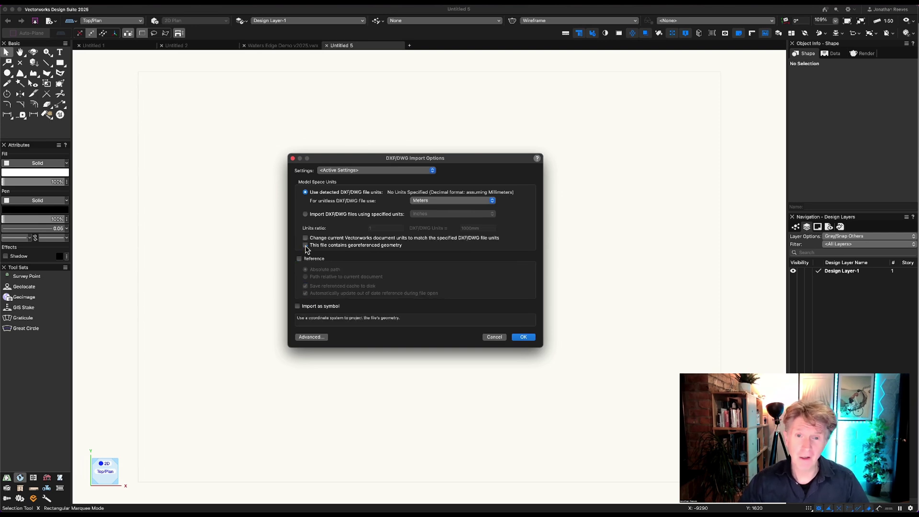
In Advanced Import Options, map the FS_BUILDING DWG layer to the JRA Building class
{"action": "left_click", "coordinate": [311, 337]}
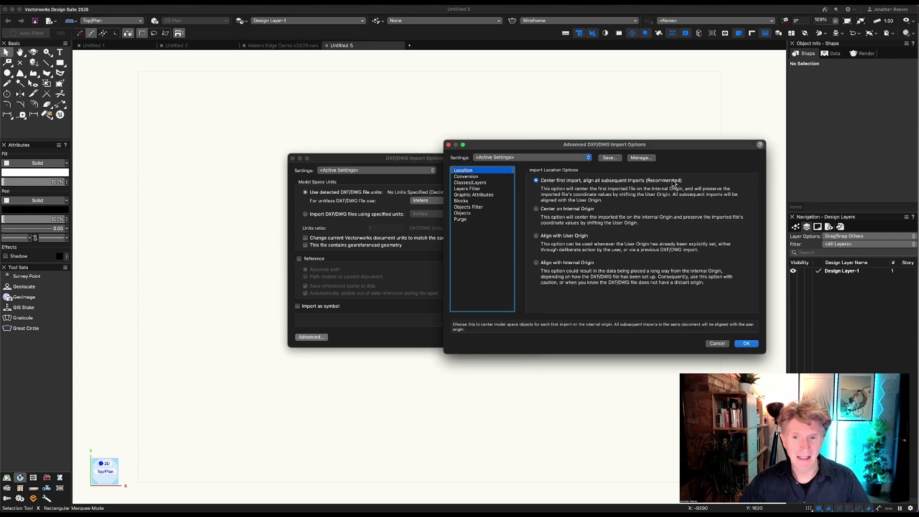
{"action": "left_click", "coordinate": [480, 177]}
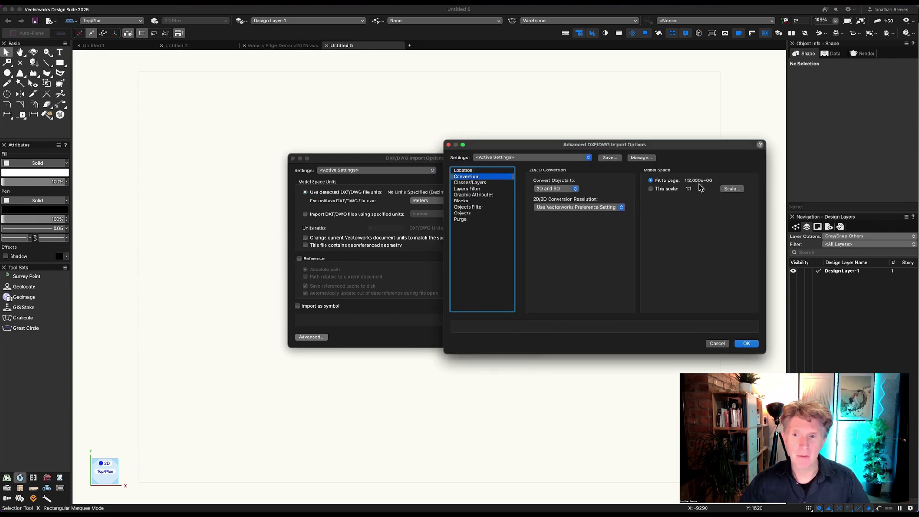
{"action": "left_click", "coordinate": [479, 183]}
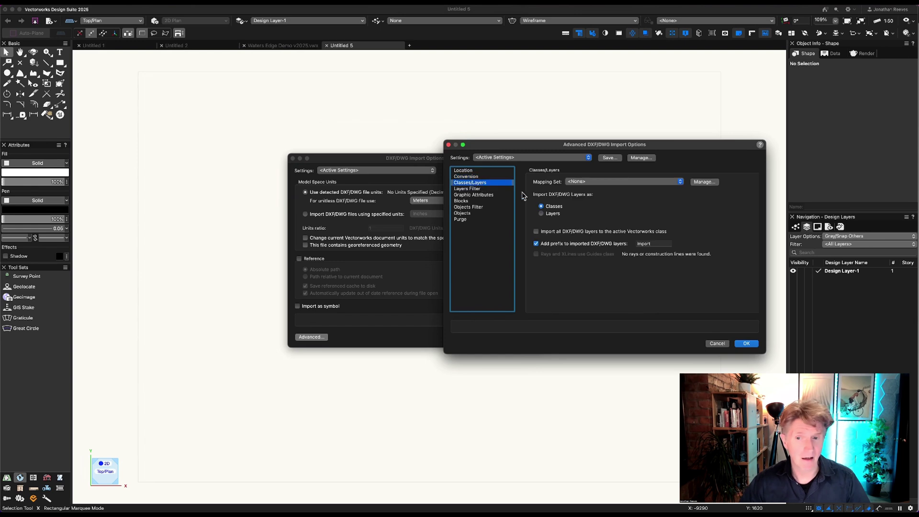
{"action": "left_click", "coordinate": [703, 182]}
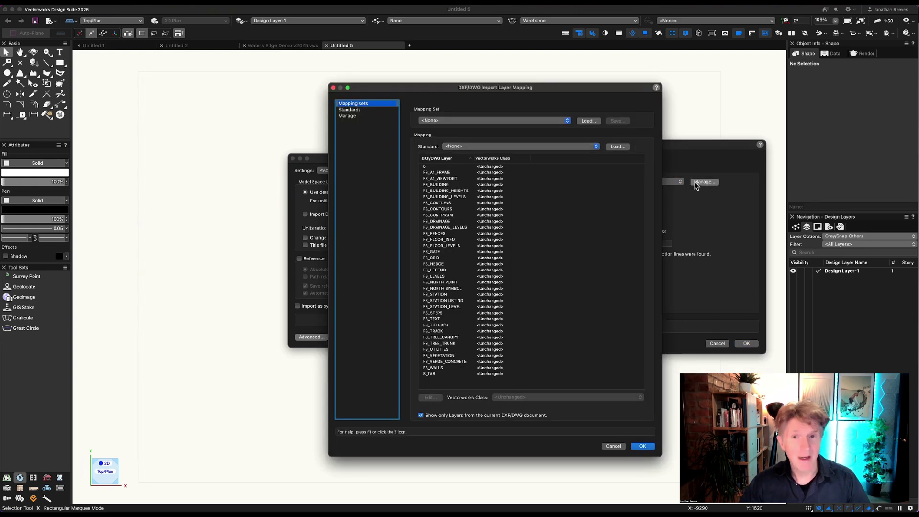
{"action": "left_click", "coordinate": [484, 174]}
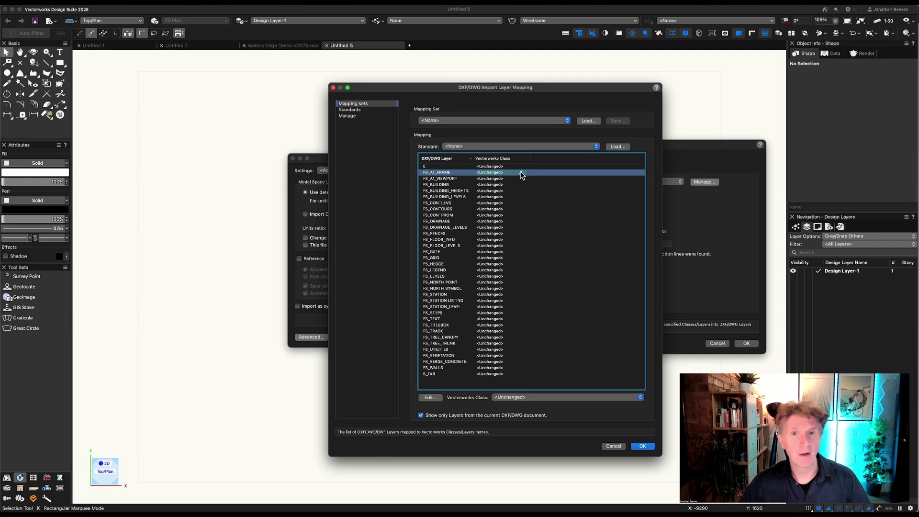
{"action": "left_click", "coordinate": [456, 186]}
{"action": "left_click", "coordinate": [521, 184]}
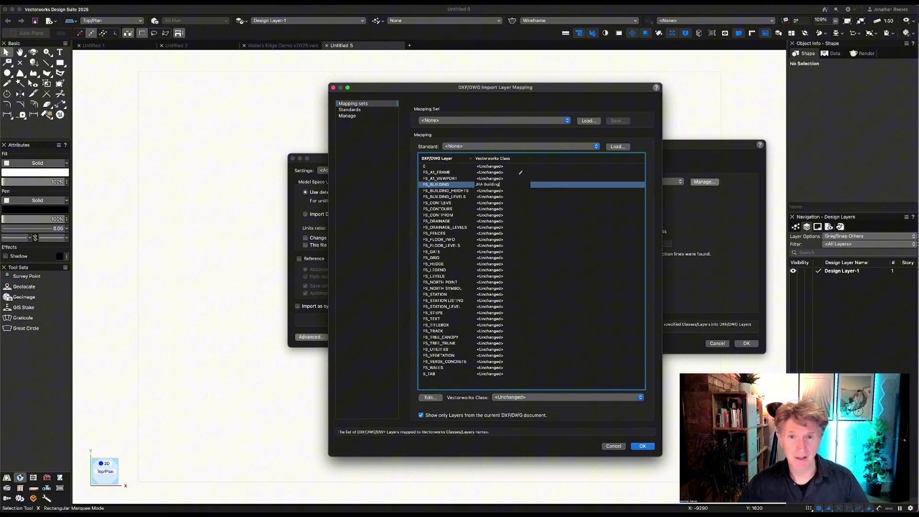
{"action": "left_click", "coordinate": [539, 197]}
{"action": "left_click", "coordinate": [509, 191]}
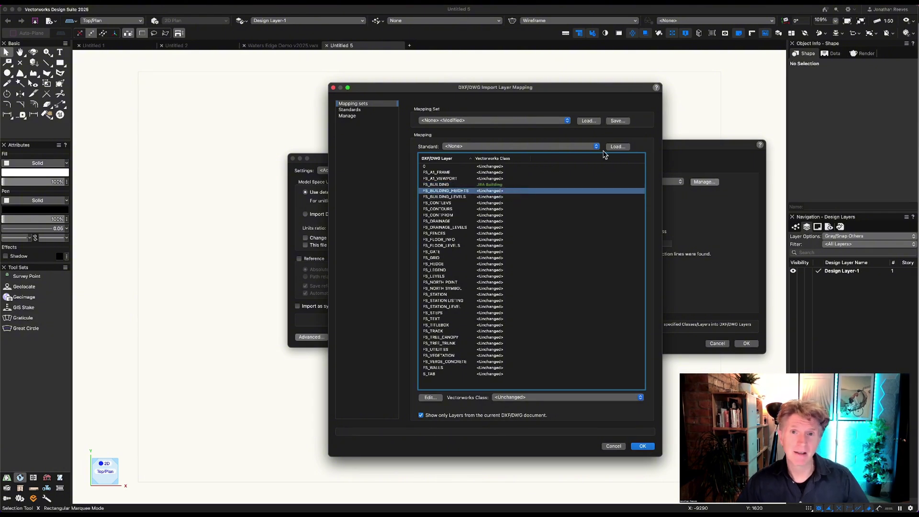
{"action": "left_click", "coordinate": [616, 147]}
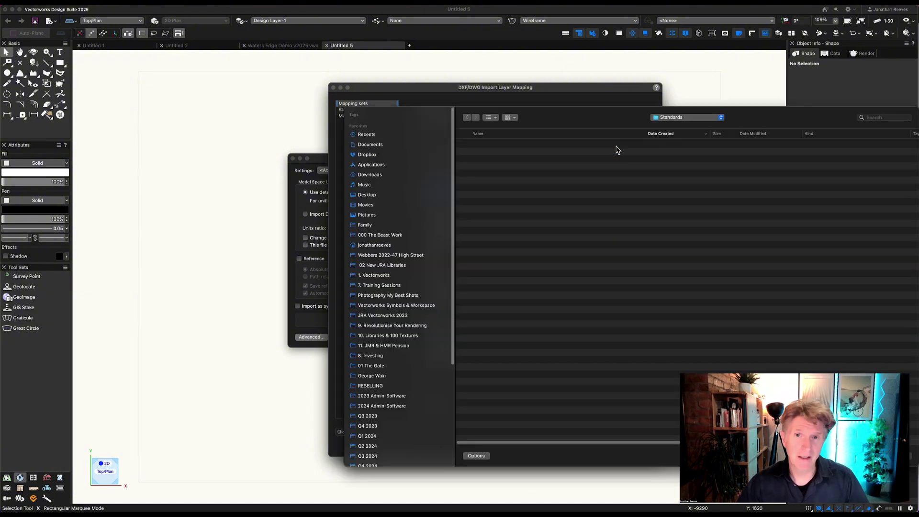
{"action": "key", "text": "Escape"}
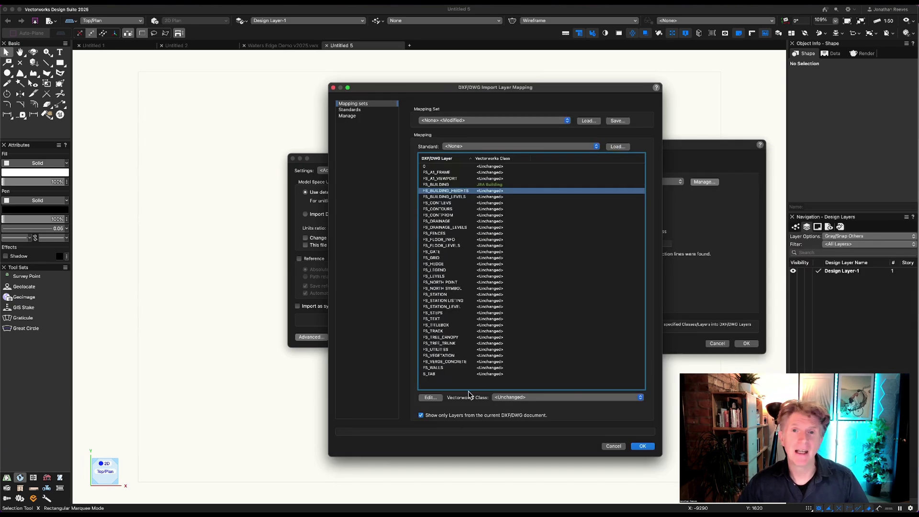
{"action": "key", "text": "Return"}
In the layer filter, briefly exclude FS_A1_VIEWPORT, then import all layers
{"action": "key", "text": "Down"}
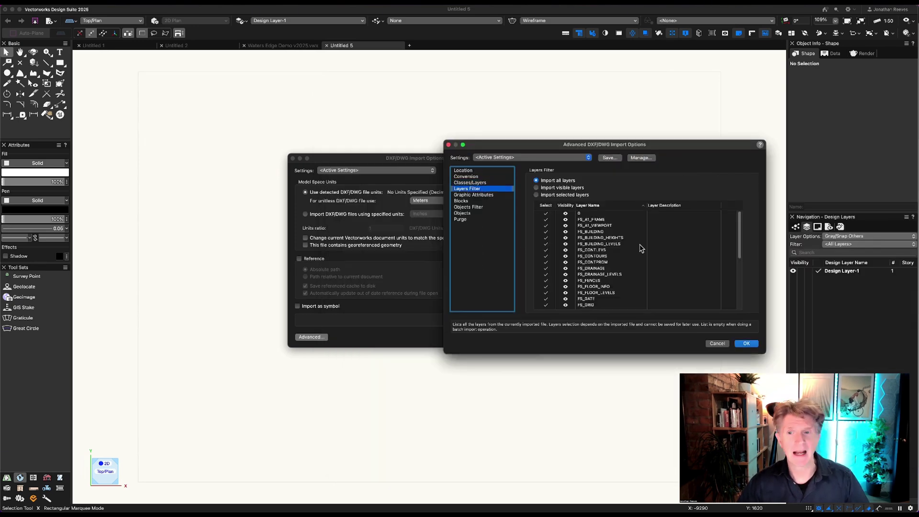
{"action": "left_click_drag", "start_coordinate": [764, 352], "coordinate": [764, 479]}
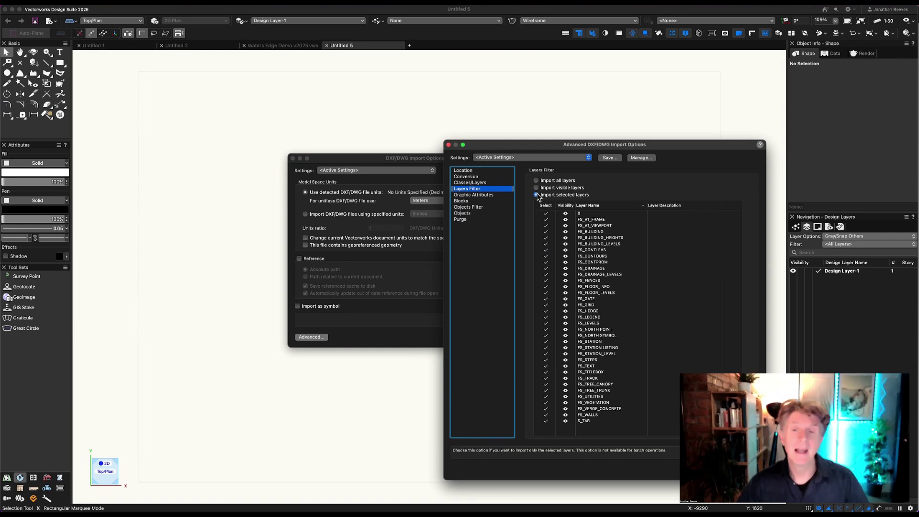
{"action": "left_click", "coordinate": [545, 225]}
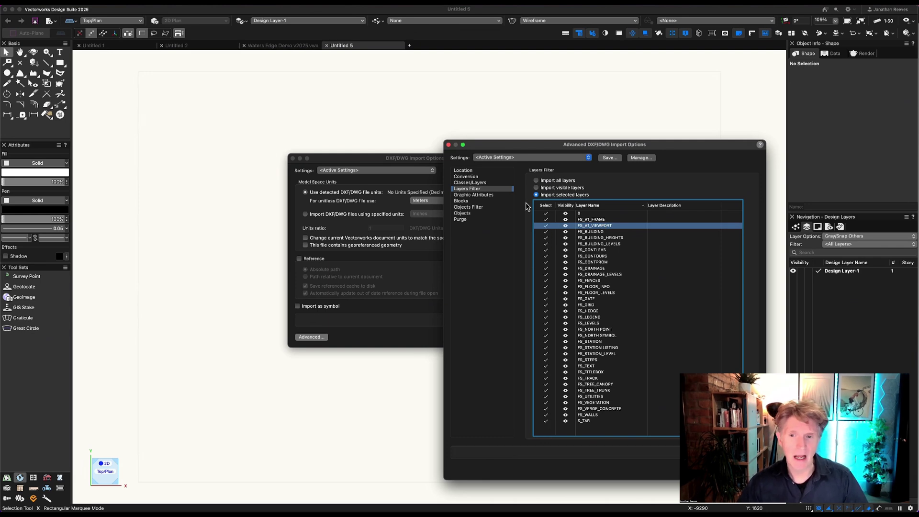
{"action": "left_click", "coordinate": [535, 181]}
Make imported pen colours black and white, review Blocks, Objects Filter, Objects and Purge
{"action": "left_click", "coordinate": [474, 195]}
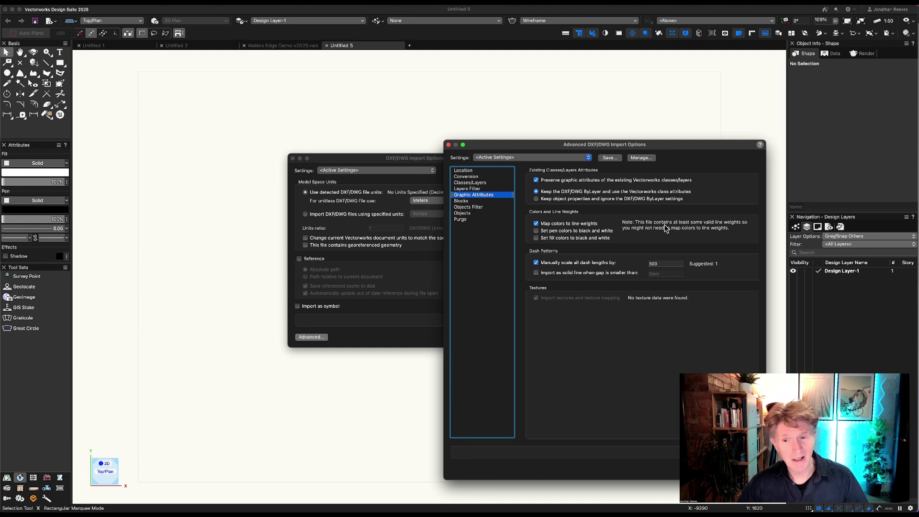
{"action": "left_click", "coordinate": [536, 231]}
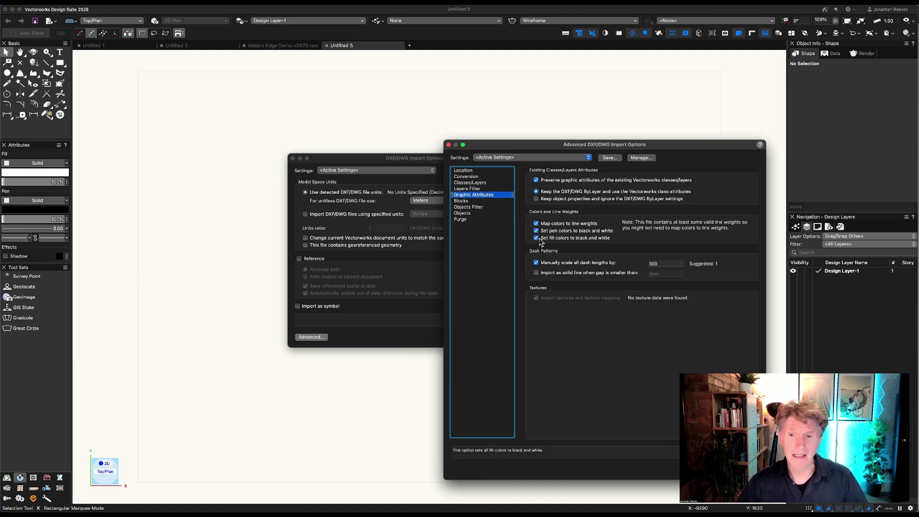
{"action": "left_click", "coordinate": [482, 202]}
{"action": "left_click", "coordinate": [480, 208]}
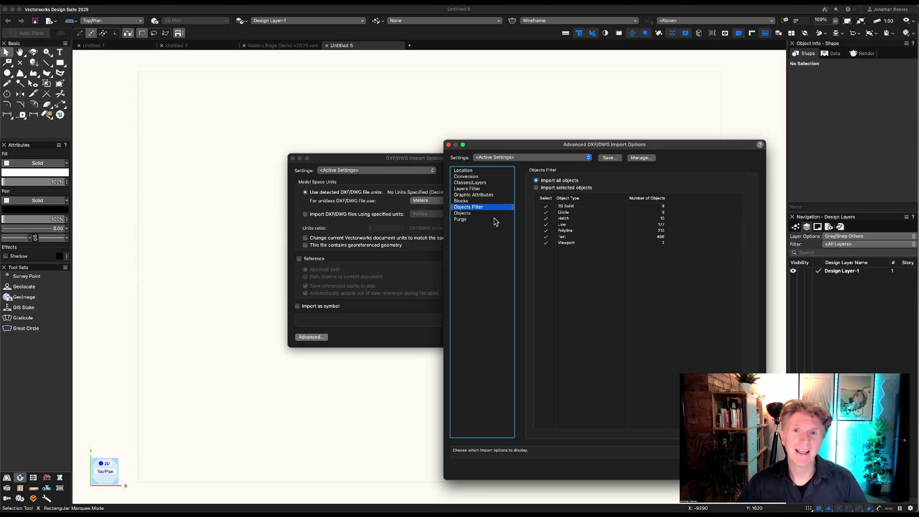
{"action": "left_click", "coordinate": [479, 214]}
{"action": "left_click", "coordinate": [480, 219]}
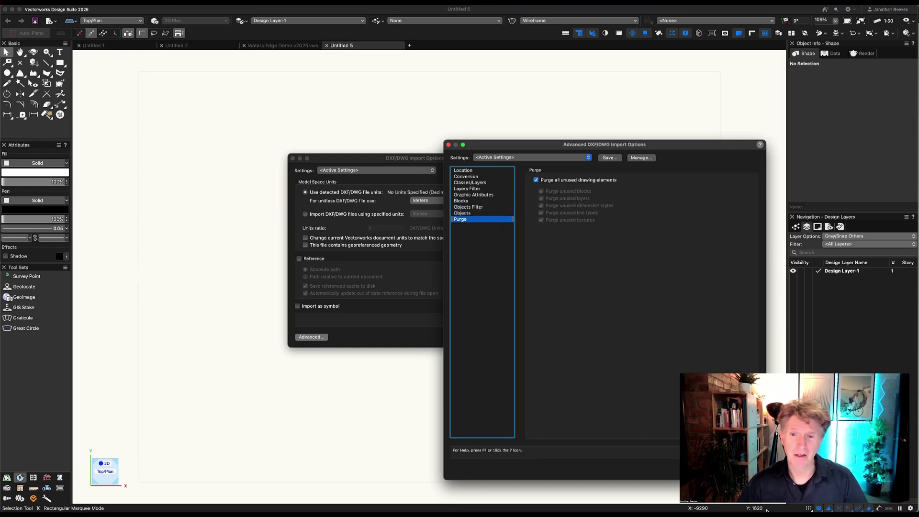
{"action": "left_click", "coordinate": [745, 467]}
Finish the DWG import with the colour-to-line-weight mapping and dismiss the success message
{"action": "left_click", "coordinate": [523, 335]}
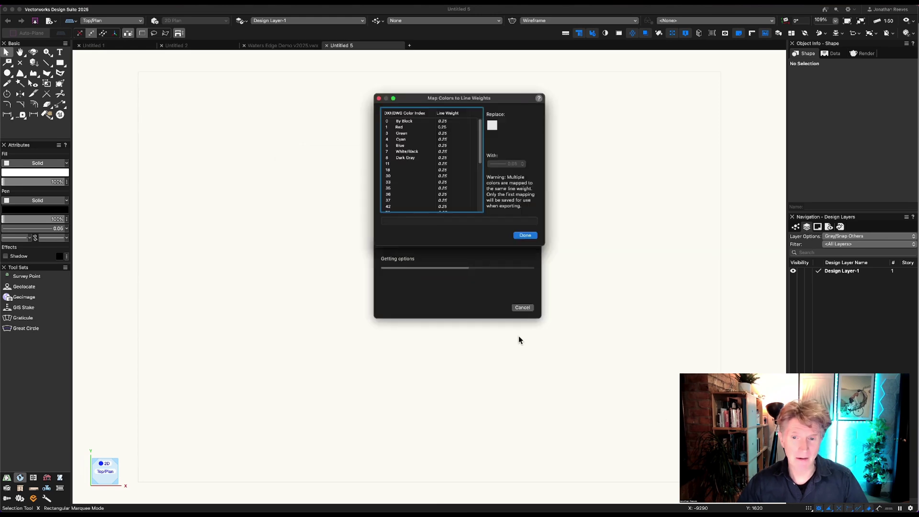
{"action": "left_click", "coordinate": [525, 235]}
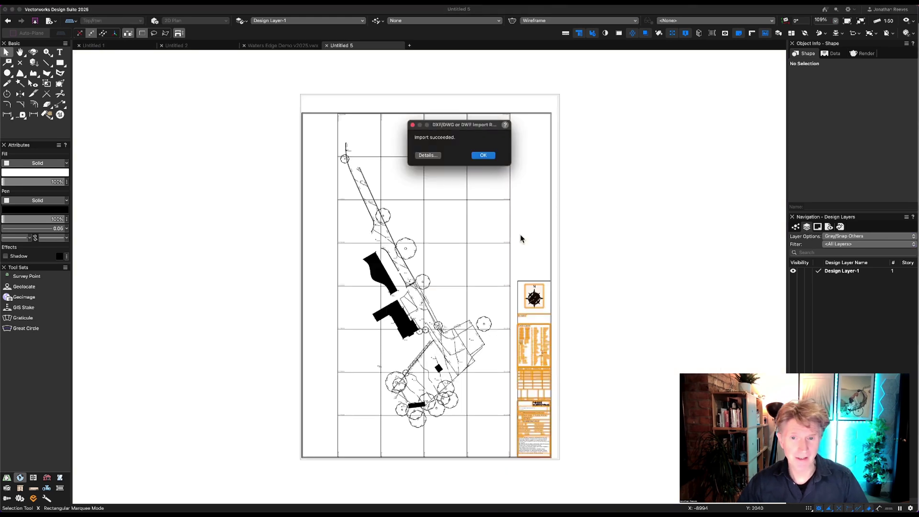
{"action": "left_click", "coordinate": [483, 156]}
{"action": "scroll", "coordinate": [459, 194], "scroll_direction": "up", "scroll_amount": 3}
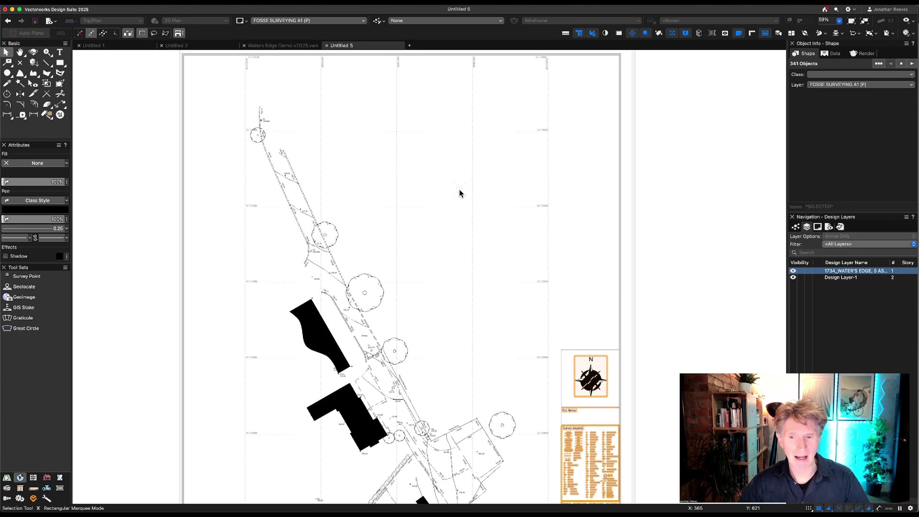
Measure a distance across the survey grid with the Tape Measure
{"action": "key", "text": "d"}
{"action": "left_click", "coordinate": [396, 164]}
{"action": "key", "text": "x"}
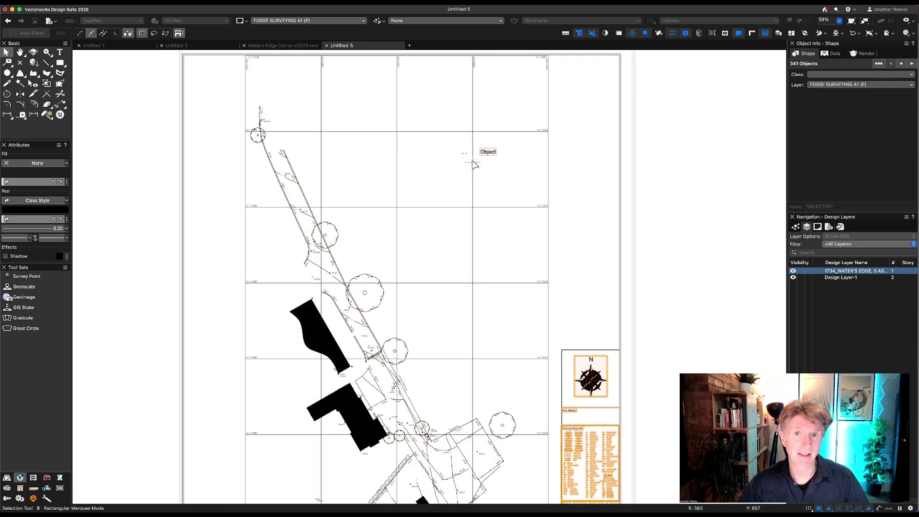
Open the imported survey viewport and edit its design layer directly
{"action": "double_click", "coordinate": [474, 161]}
{"action": "left_click", "coordinate": [493, 267]}
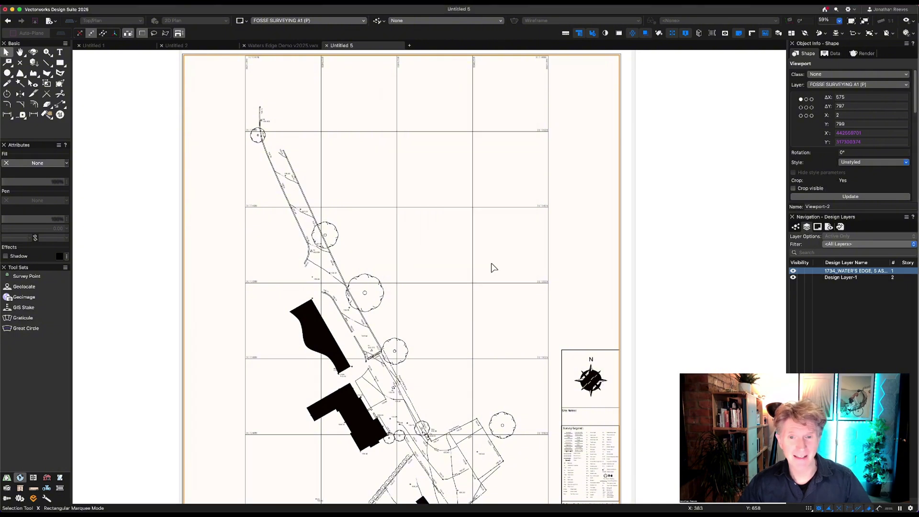
{"action": "scroll", "coordinate": [460, 262], "scroll_direction": "up", "scroll_amount": 2}
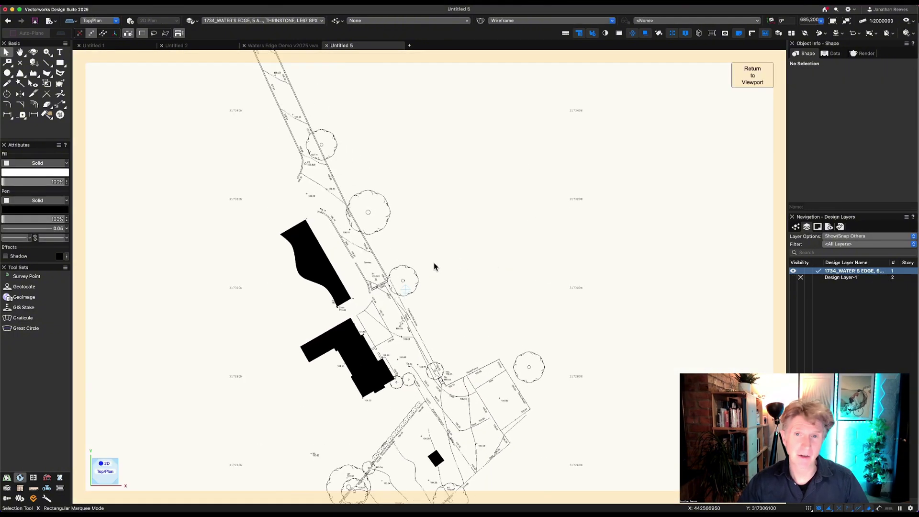
Select both black building shapes and set their fill to None
{"action": "left_click", "coordinate": [320, 266]}
{"action": "left_click", "coordinate": [354, 340]}
{"action": "scroll", "coordinate": [411, 324], "scroll_direction": "up", "scroll_amount": 3}
{"action": "scroll", "coordinate": [411, 323], "scroll_direction": "down", "scroll_amount": 1}
{"action": "left_click", "coordinate": [244, 242], "text": "shift"}
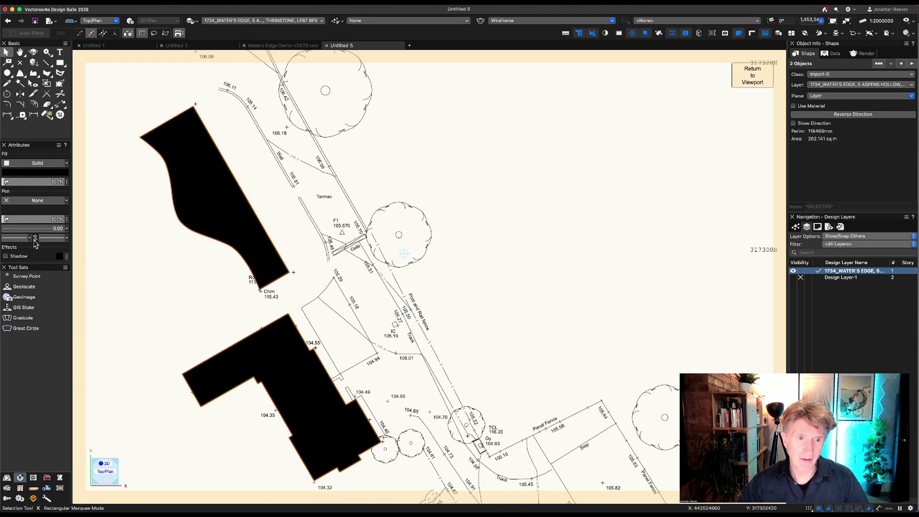
{"action": "left_click", "coordinate": [40, 164]}
{"action": "left_click", "coordinate": [34, 154]}
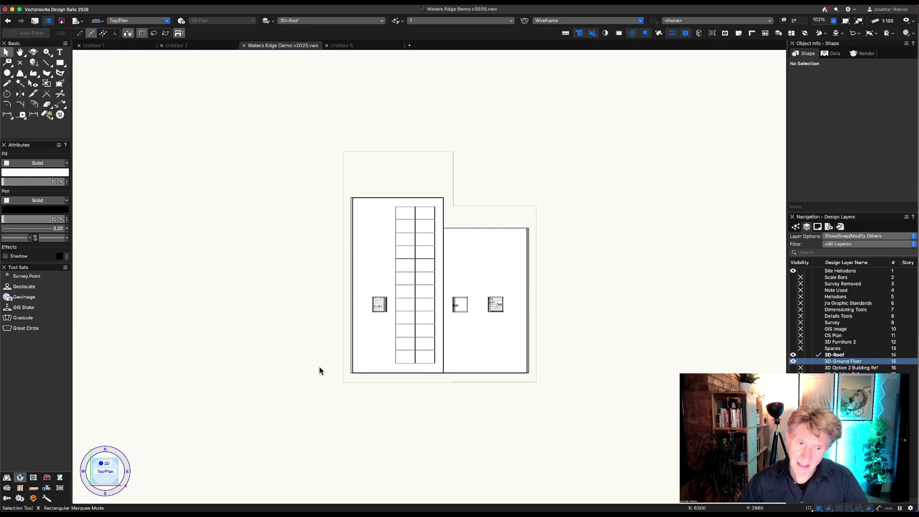
Switch the plan to a shaded 3D view and step through the right, left and front elevations
{"action": "left_click", "coordinate": [103, 473]}
{"action": "left_click_drag", "start_coordinate": [118, 464], "coordinate": [115, 462]}
{"action": "left_click", "coordinate": [114, 461]}
{"action": "left_click", "coordinate": [98, 480]}
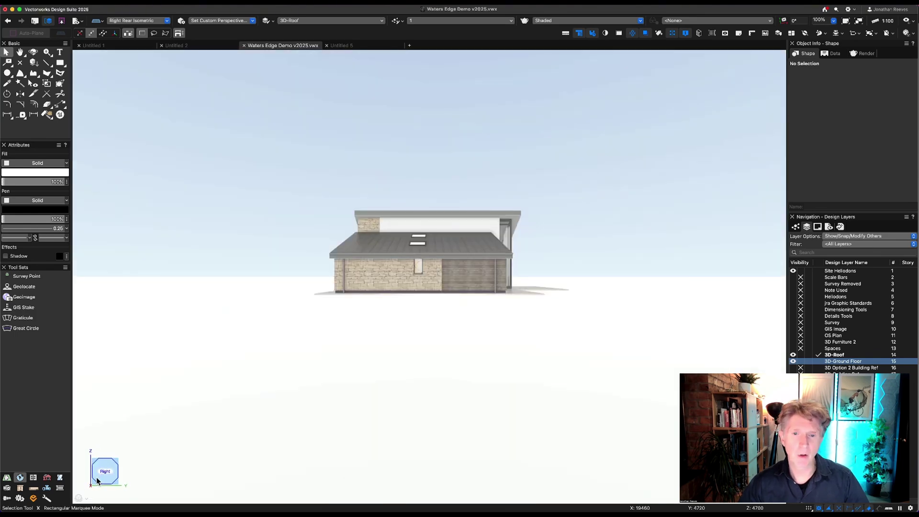
{"action": "left_click", "coordinate": [105, 473]}
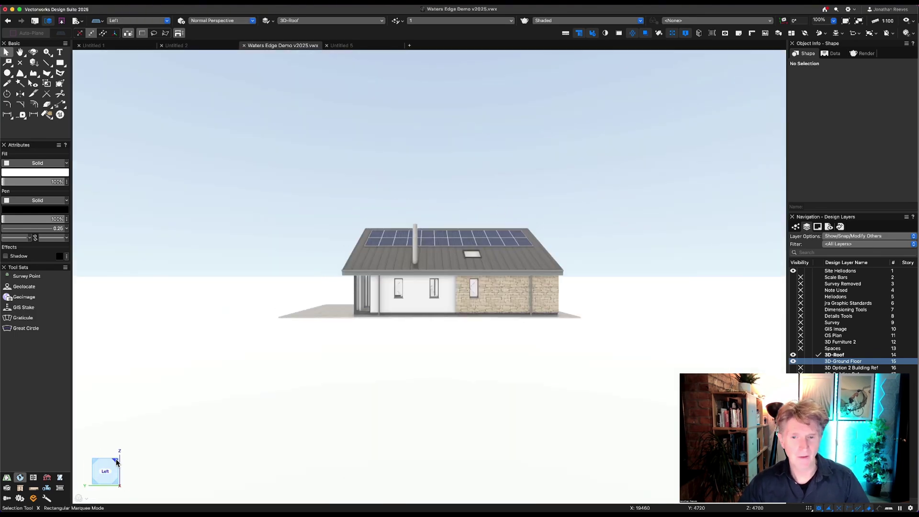
{"action": "left_click", "coordinate": [118, 467]}
{"action": "left_click", "coordinate": [106, 474]}
Orbit to an oblique aerial view, fit the whole model, and fly to a rear-left aerial view
{"action": "left_click_drag", "start_coordinate": [106, 473], "coordinate": [123, 465]}
{"action": "key", "text": "super+4"}
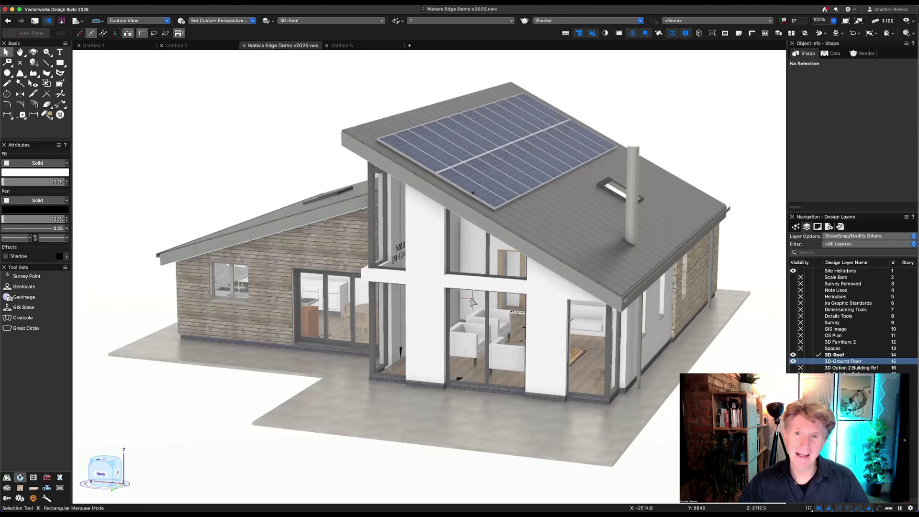
{"action": "key", "text": "shift+c"}
{"action": "left_click_drag", "start_coordinate": [464, 306], "coordinate": [508, 294]}
{"action": "left_click", "coordinate": [61, 5]}
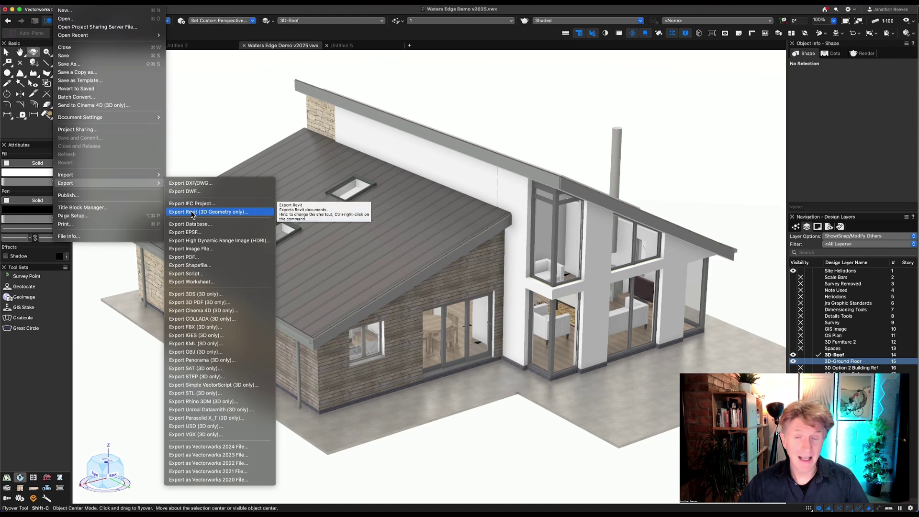
Export to Revit as a new Revit 2024 .rvt project file processed on Vectorworks Cloud
{"action": "left_click", "coordinate": [191, 213]}
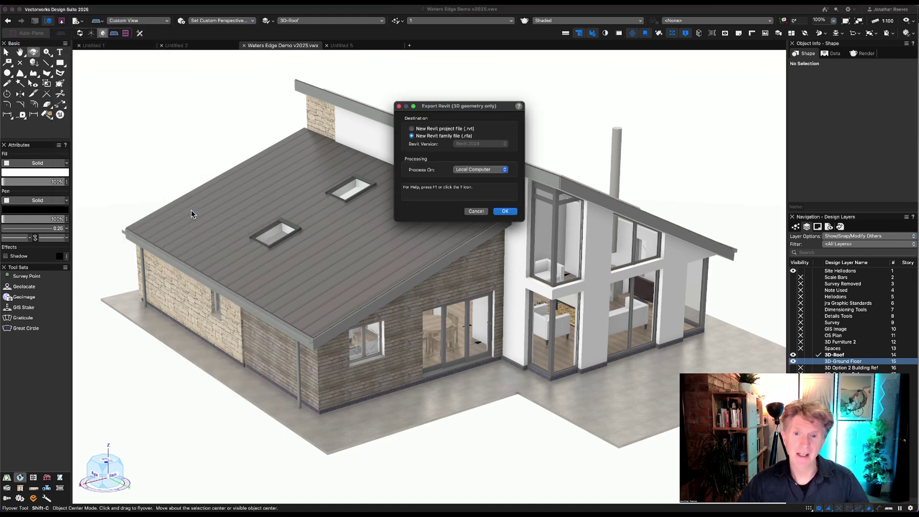
{"action": "left_click", "coordinate": [430, 129]}
{"action": "left_click", "coordinate": [423, 137]}
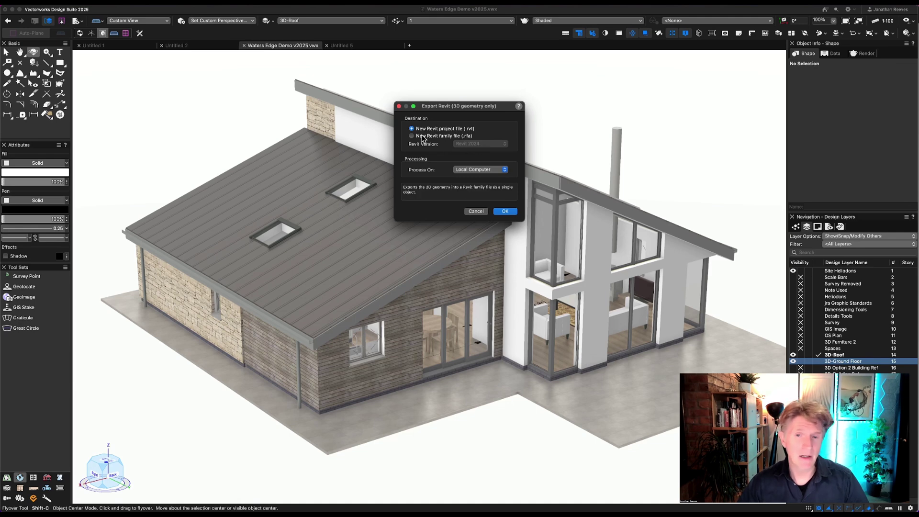
{"action": "left_click", "coordinate": [467, 170]}
{"action": "left_click", "coordinate": [473, 178]}
{"action": "left_click", "coordinate": [469, 144]}
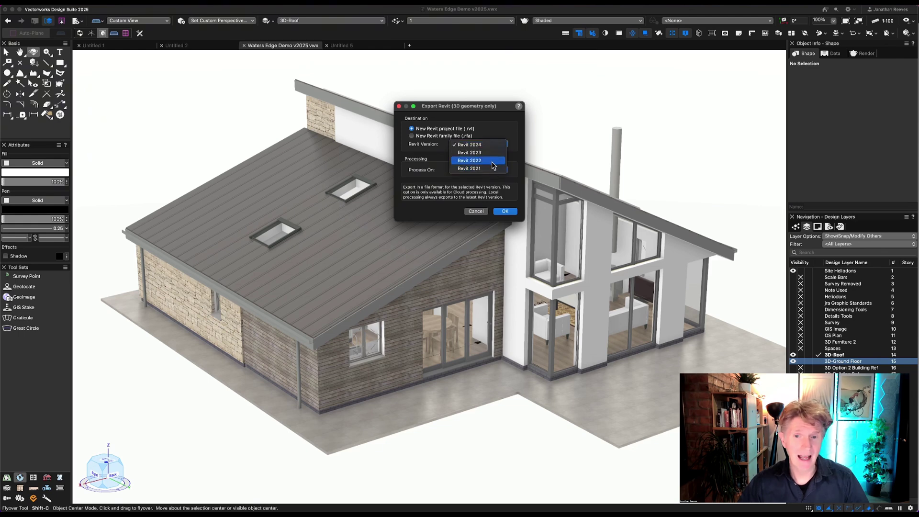
{"action": "left_click", "coordinate": [489, 153]}
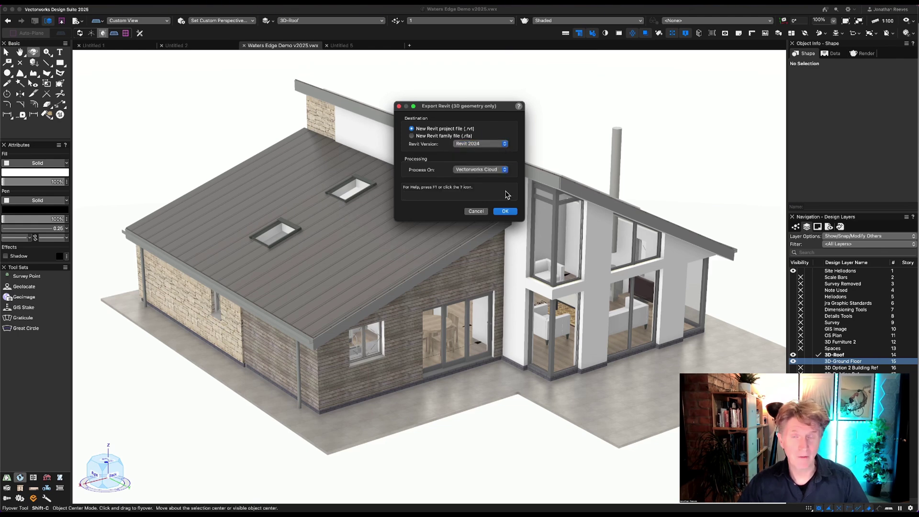
{"action": "left_click", "coordinate": [505, 211]}
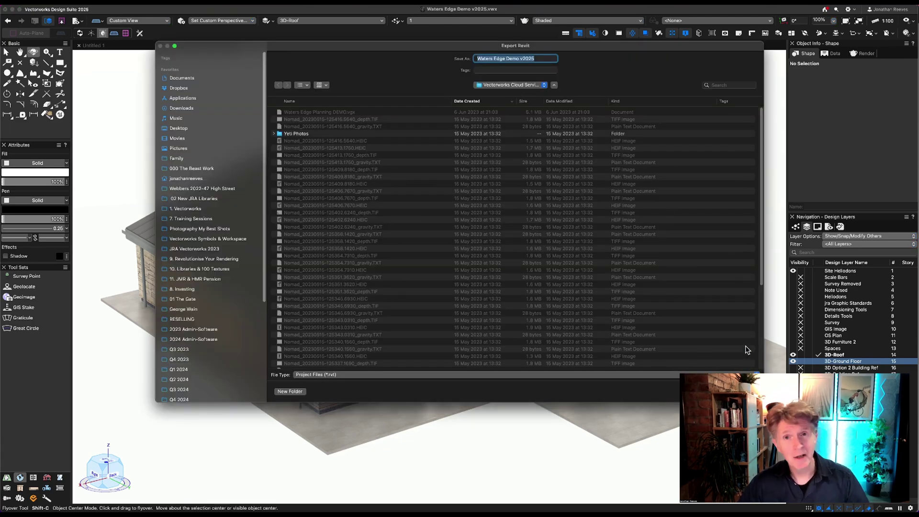
Save the Revit export, allow Cloud Services Documents access, and check the Cloud Services jobs window
{"action": "key", "text": "Return"}
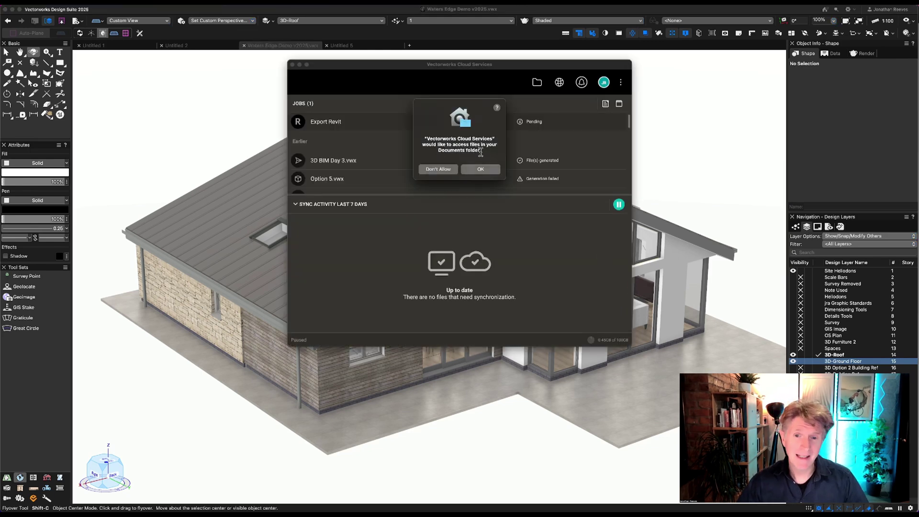
{"action": "left_click", "coordinate": [480, 170]}
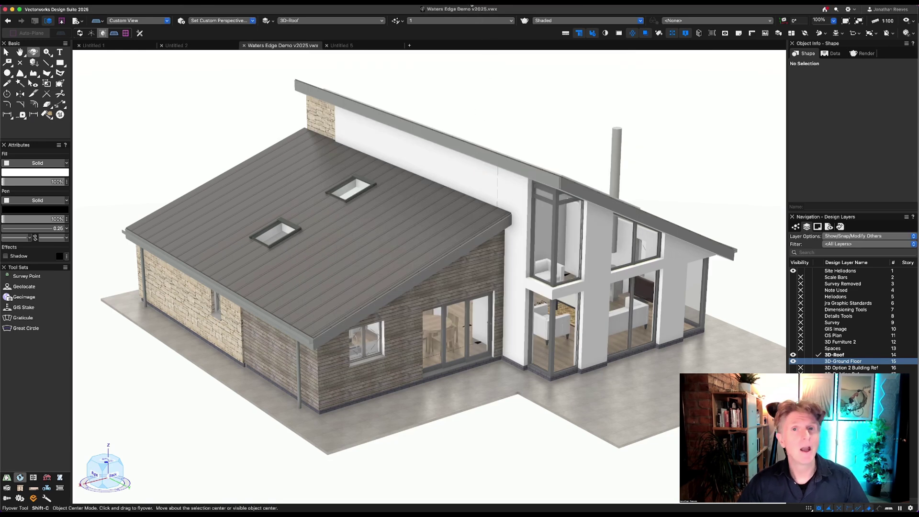
{"action": "left_click", "coordinate": [471, 4]}
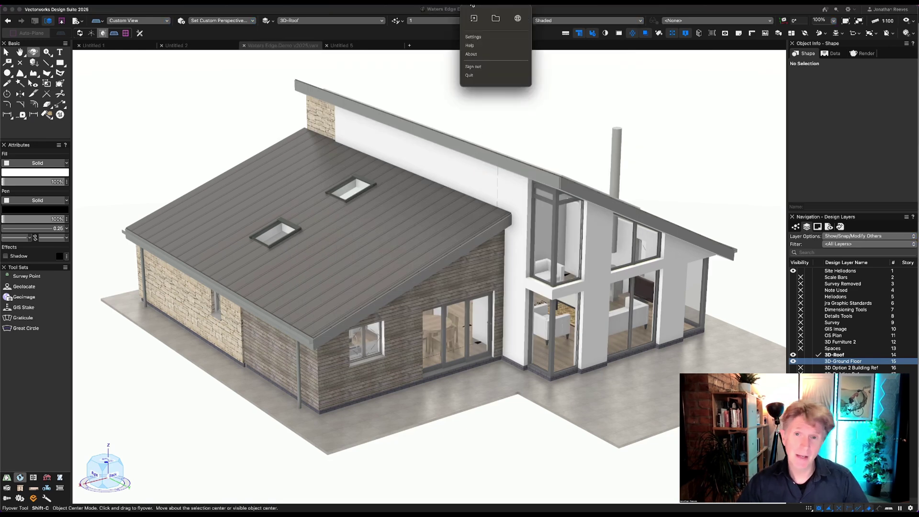
{"action": "left_click", "coordinate": [474, 19]}
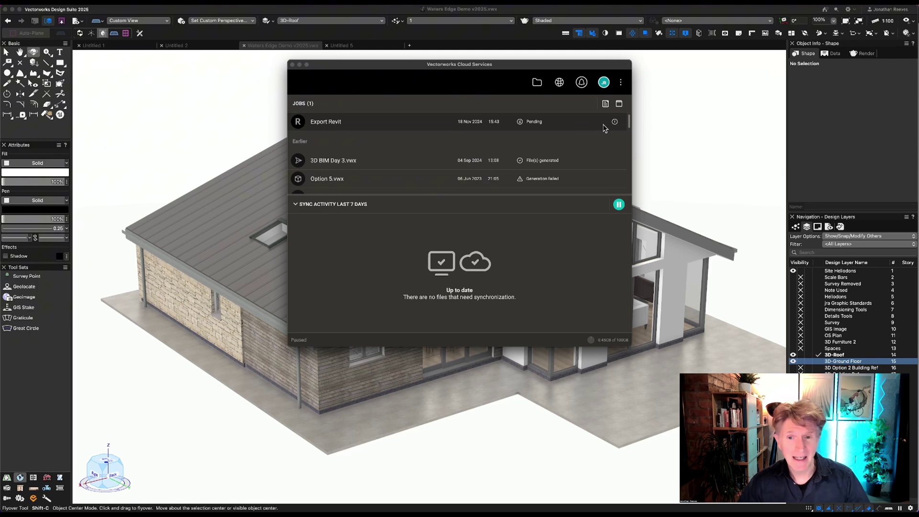
{"action": "left_click", "coordinate": [477, 6]}
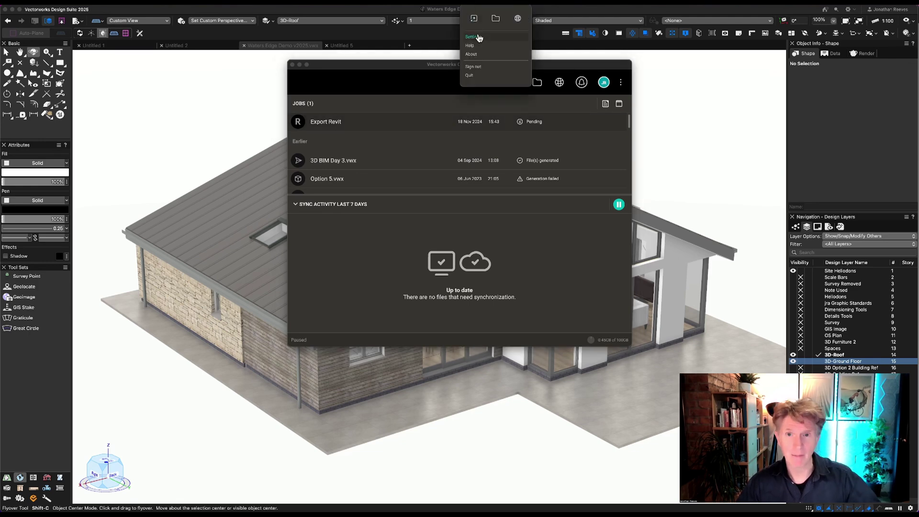
{"action": "left_click", "coordinate": [563, 70]}
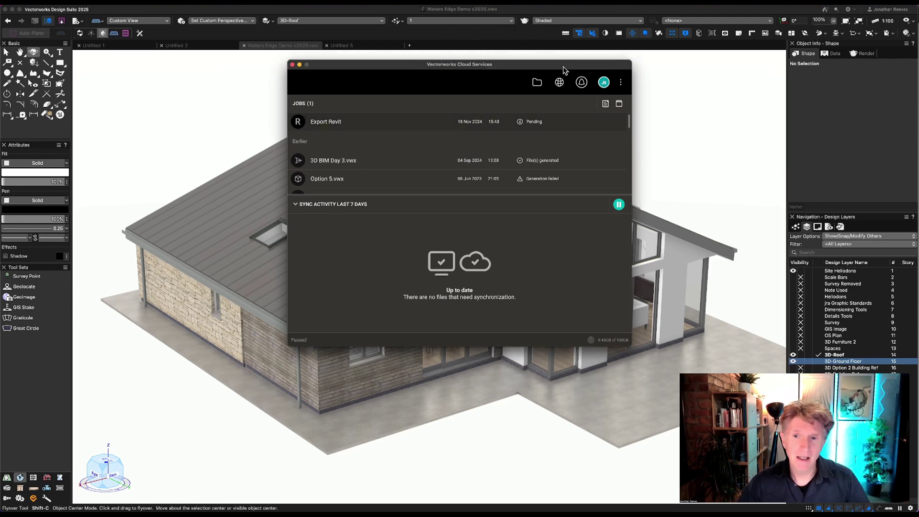
Fly around the house model, then open the Cloud Services local files folder in Finder
{"action": "left_click", "coordinate": [676, 119]}
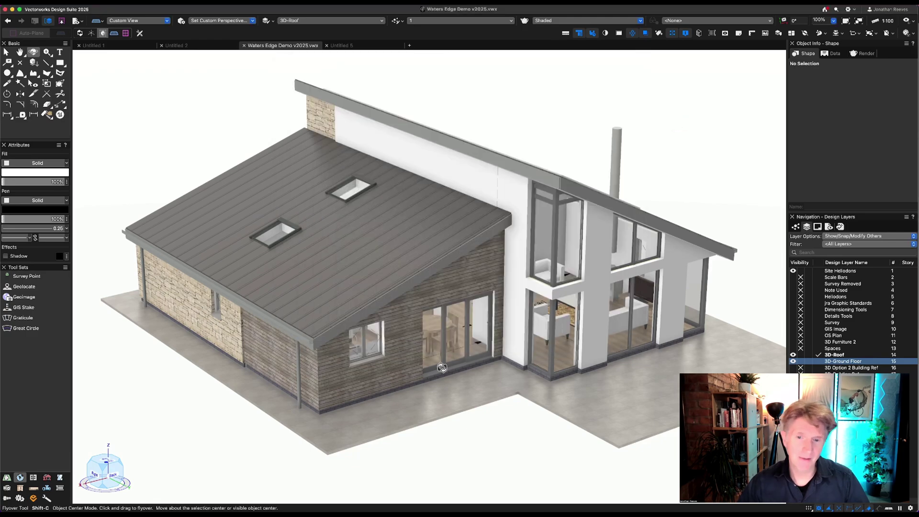
{"action": "left_click_drag", "start_coordinate": [447, 320], "coordinate": [459, 230]}
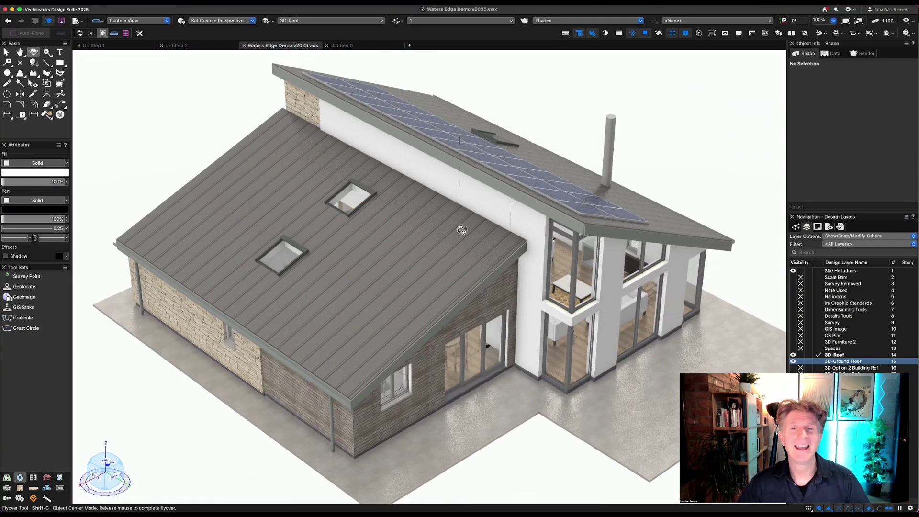
{"action": "left_click", "coordinate": [469, 4]}
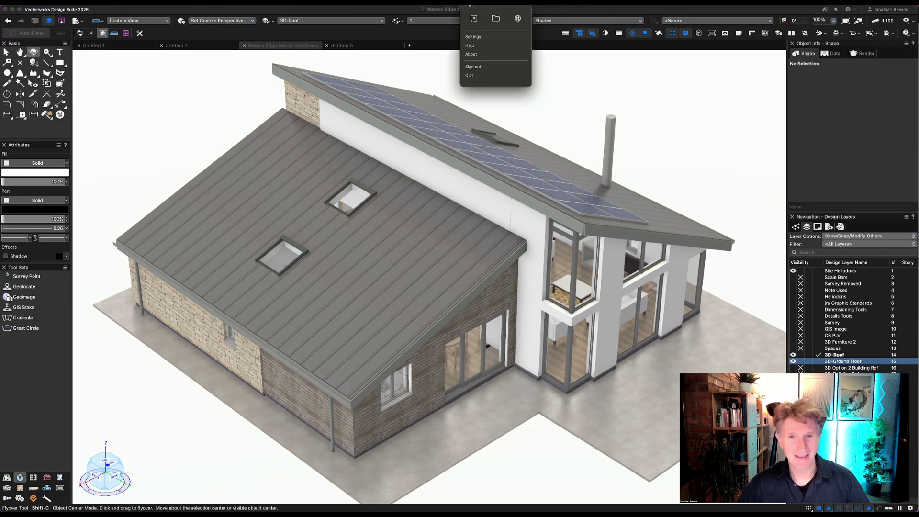
{"action": "left_click", "coordinate": [495, 20]}
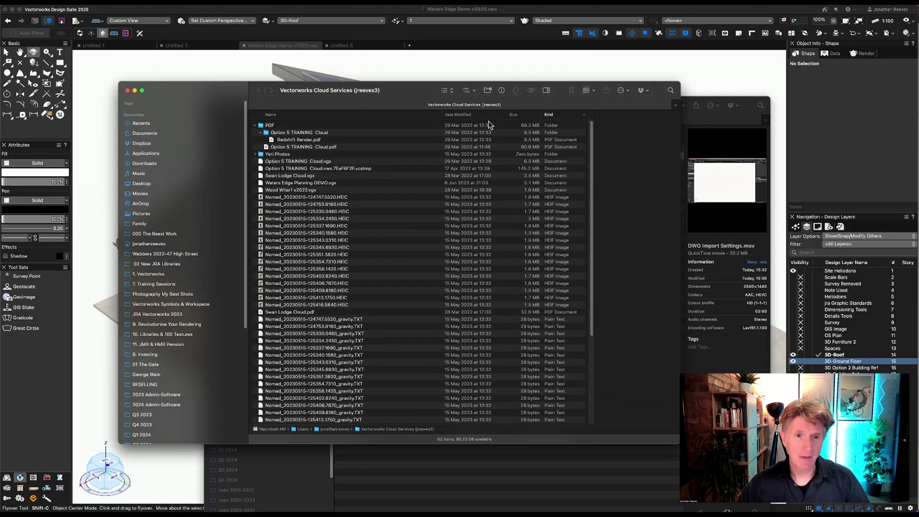
Sort the synced files by Date Modified, select Waters Edge Planning DEMO.vgx, and bring up Cloud Services options
{"action": "left_click", "coordinate": [471, 115]}
{"action": "left_click", "coordinate": [332, 125]}
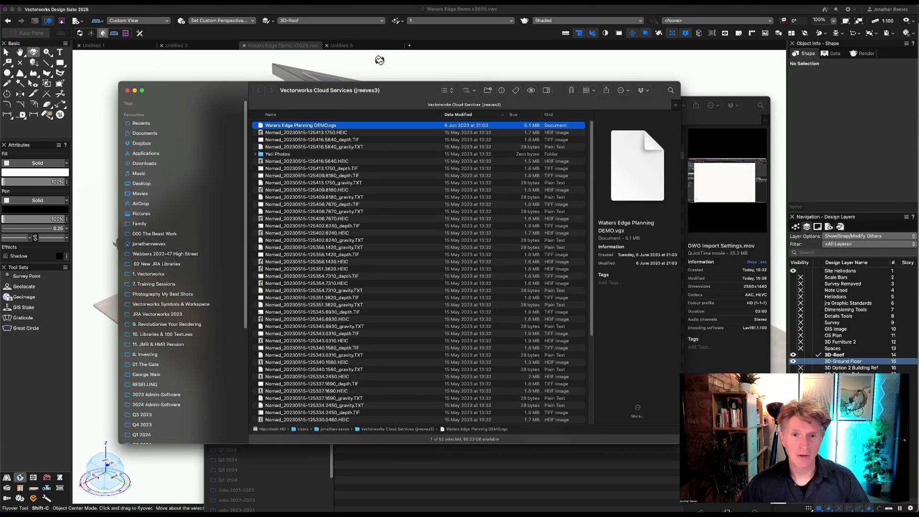
{"action": "left_click", "coordinate": [462, 6]}
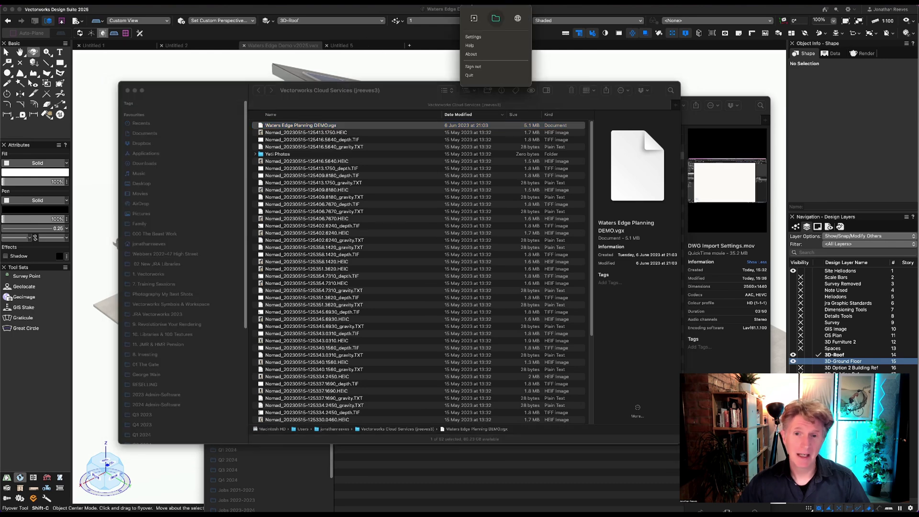
Close both Finder windows, expand the Waters Edge Demo v2025.vwx job details, and minimise Cloud Services
{"action": "left_click", "coordinate": [471, 18]}
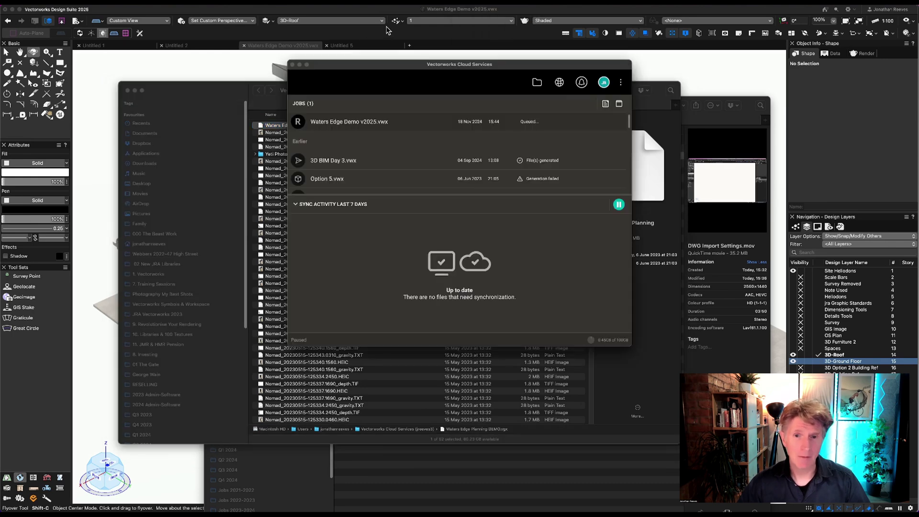
{"action": "left_click", "coordinate": [128, 90]}
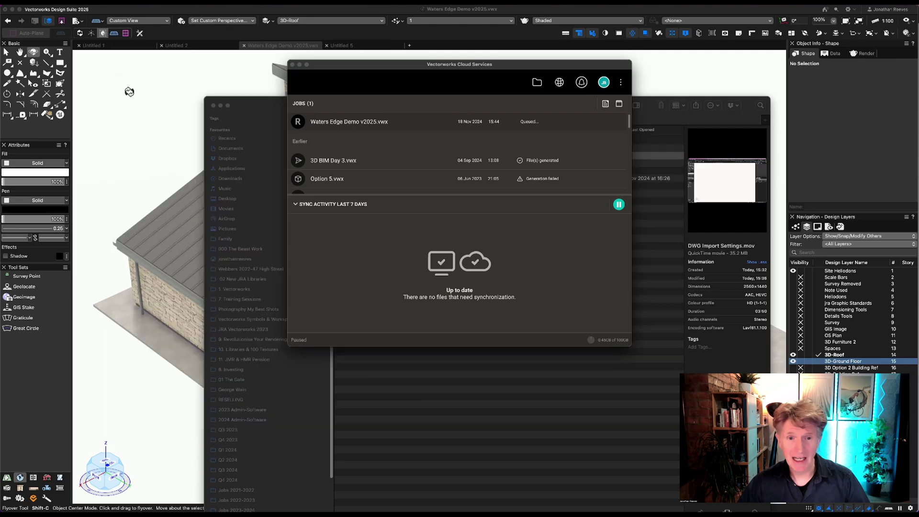
{"action": "left_click", "coordinate": [214, 106]}
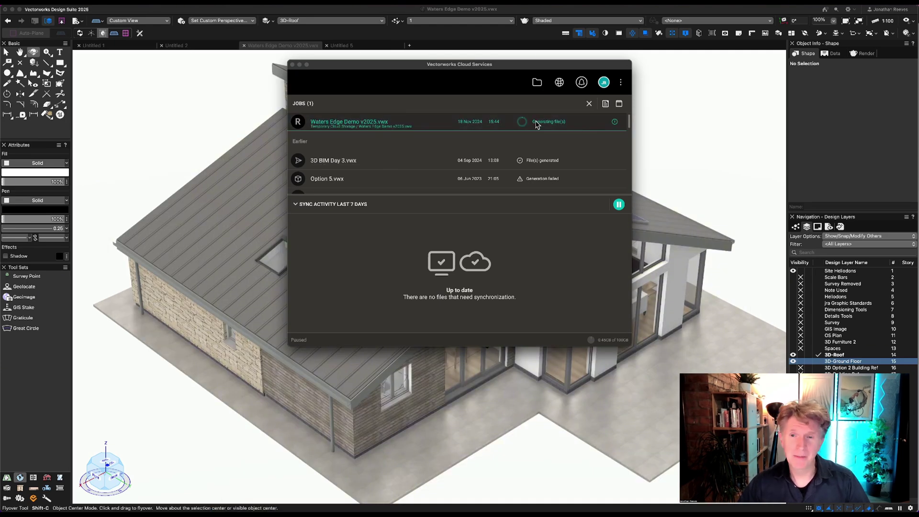
{"action": "left_click", "coordinate": [615, 122]}
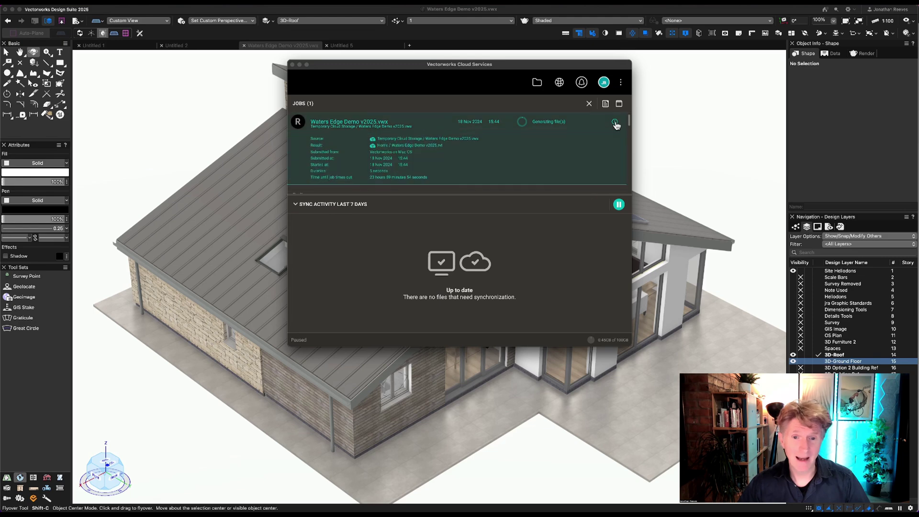
{"action": "left_click", "coordinate": [299, 64]}
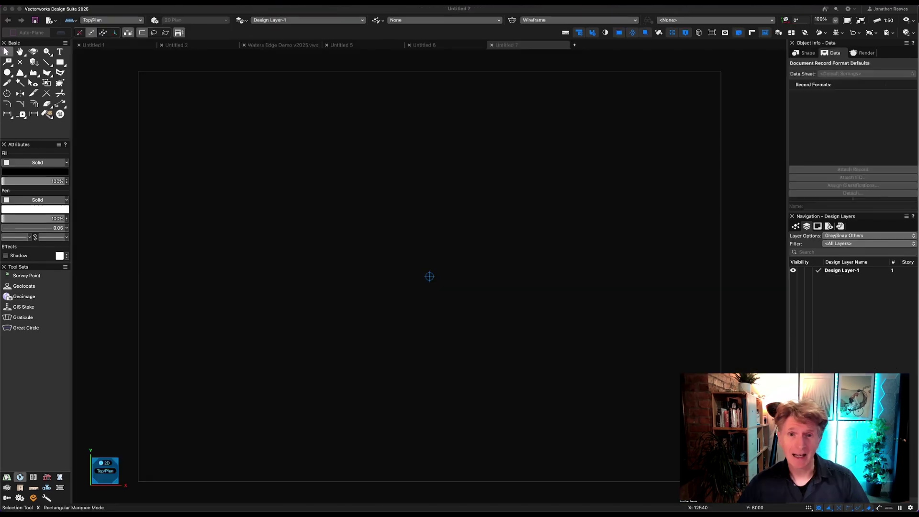
Drag the 1671 - 1 Randolph Avenue .rvt file from Finder onto the blank drawing
{"action": "mouse_move", "coordinate": [25, 509]}
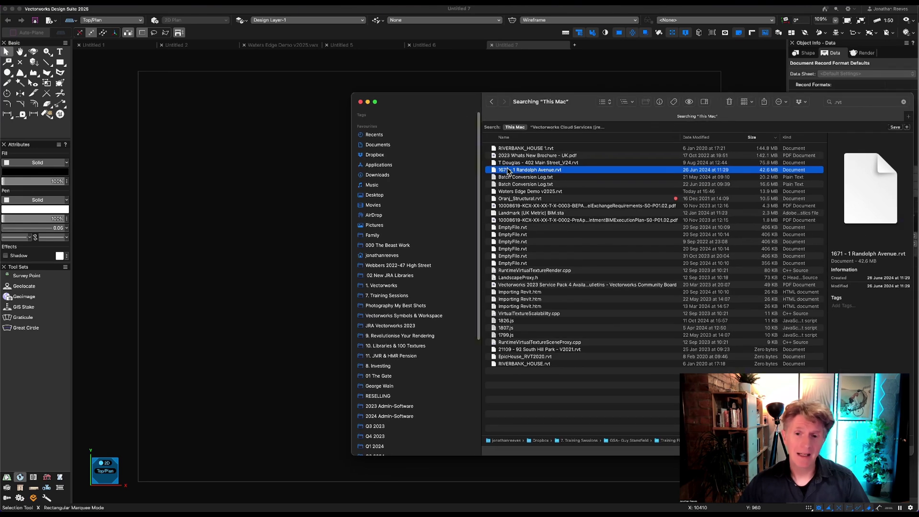
{"action": "left_click_drag", "start_coordinate": [502, 169], "coordinate": [300, 189]}
{"action": "left_click_drag", "start_coordinate": [551, 170], "coordinate": [288, 225]}
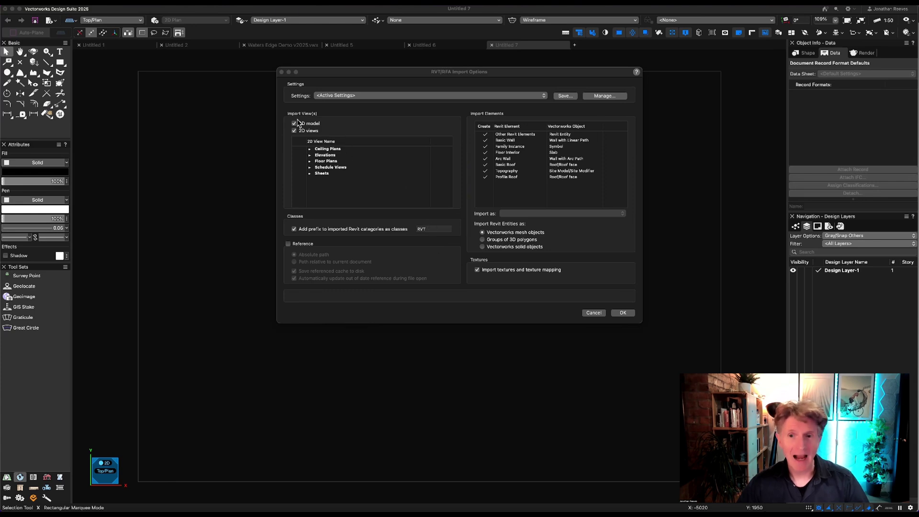
Keep the Revit Entity, Wall with Arc Path and Slab mappings, and import as a reference
{"action": "left_click", "coordinate": [520, 138]}
{"action": "left_click", "coordinate": [556, 136]}
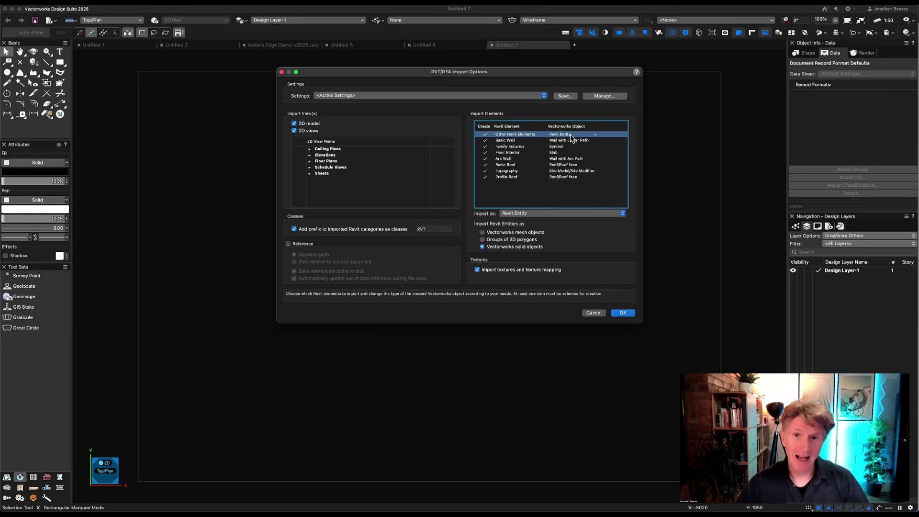
{"action": "left_click", "coordinate": [595, 136]}
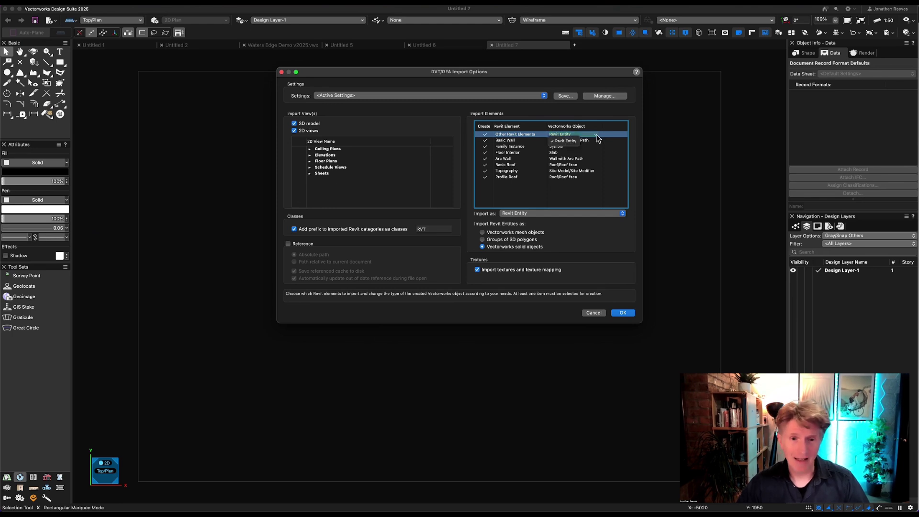
{"action": "left_click", "coordinate": [596, 137]}
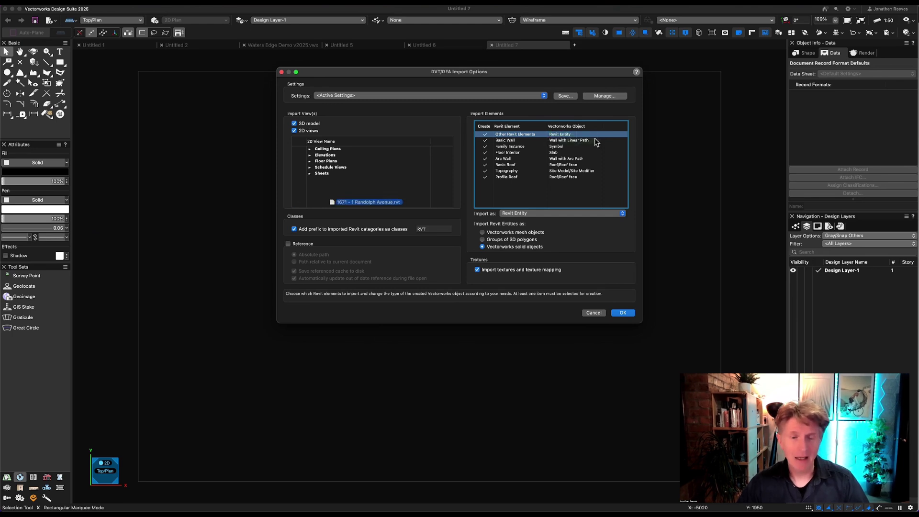
{"action": "left_click", "coordinate": [574, 160]}
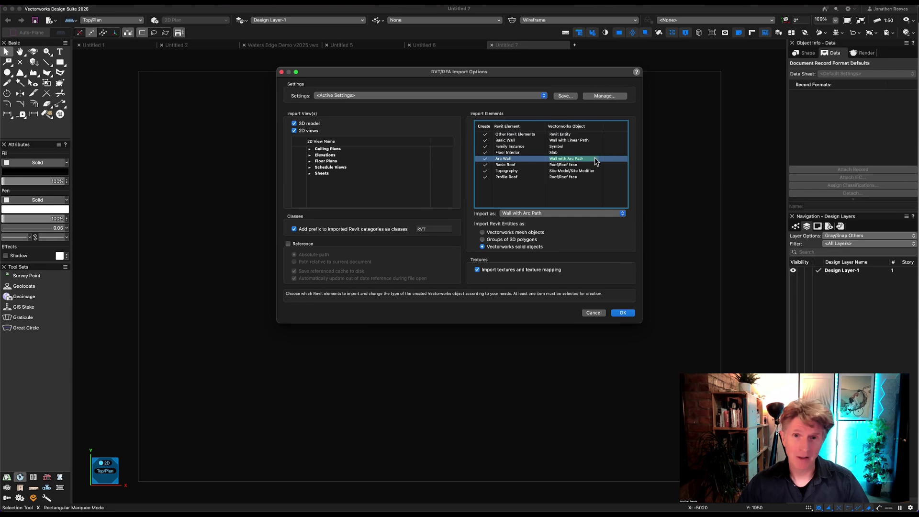
{"action": "left_click", "coordinate": [596, 160]}
{"action": "left_click", "coordinate": [572, 158]}
{"action": "left_click", "coordinate": [599, 153]}
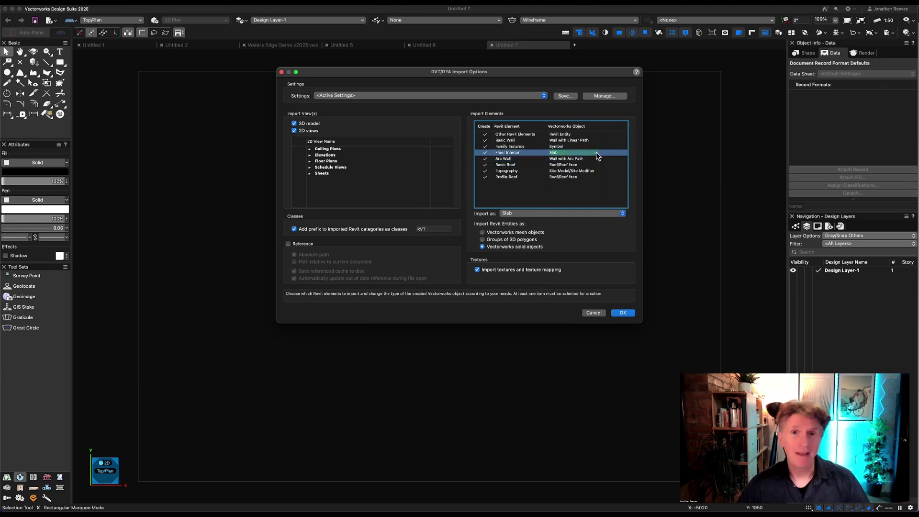
{"action": "left_click", "coordinate": [596, 152]}
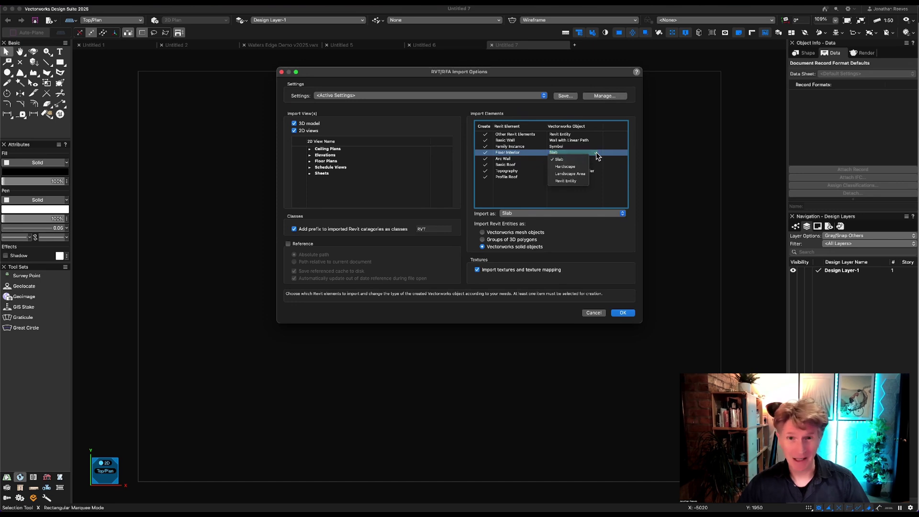
{"action": "left_click", "coordinate": [595, 152]}
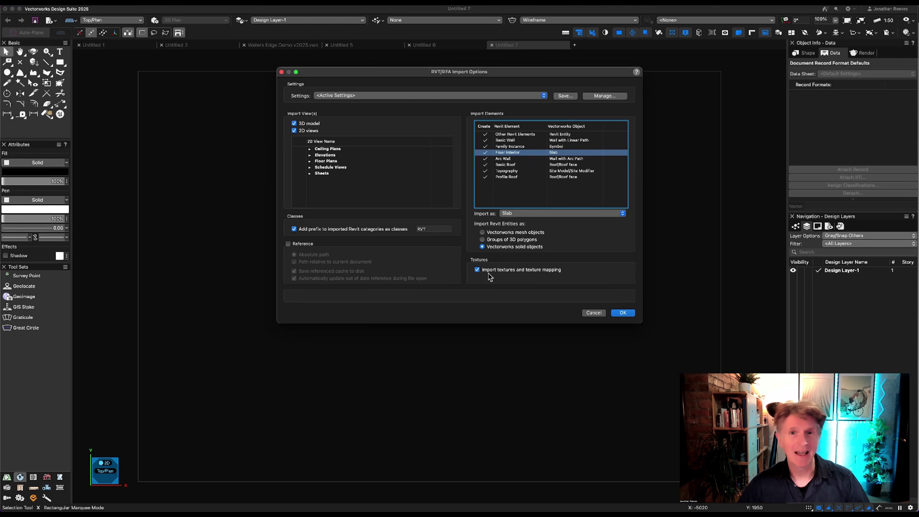
{"action": "left_click", "coordinate": [288, 245]}
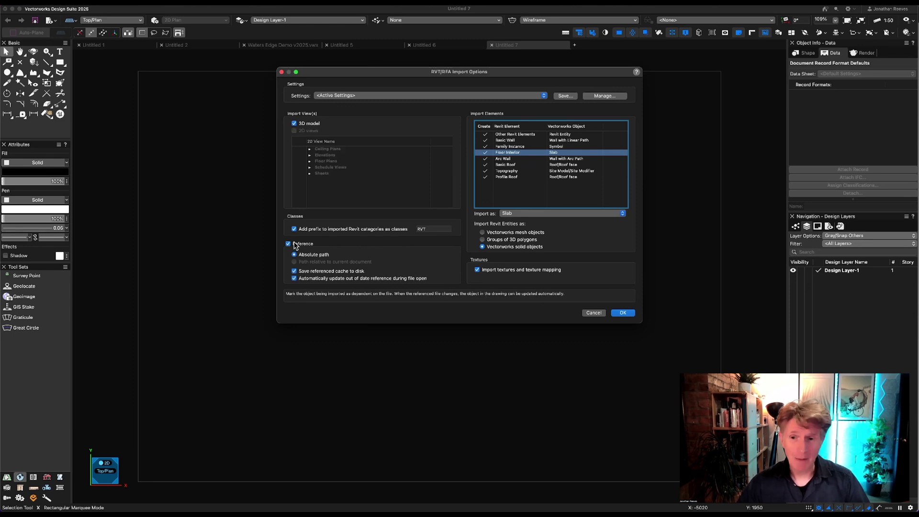
Confirm the Revit import, then open the Cloud Services jobs window and select the Waters Edge job
{"action": "left_click", "coordinate": [623, 313]}
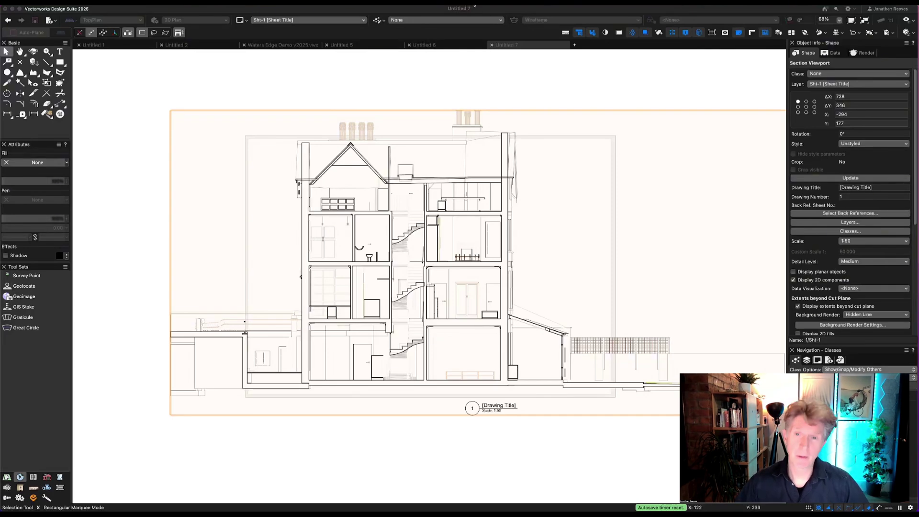
{"action": "left_click", "coordinate": [460, 8]}
{"action": "left_click", "coordinate": [474, 20]}
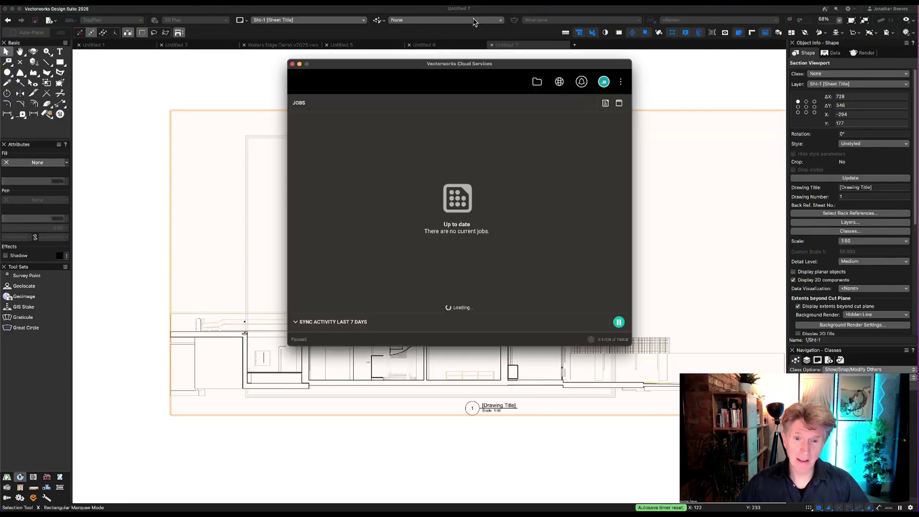
{"action": "left_click", "coordinate": [374, 141]}
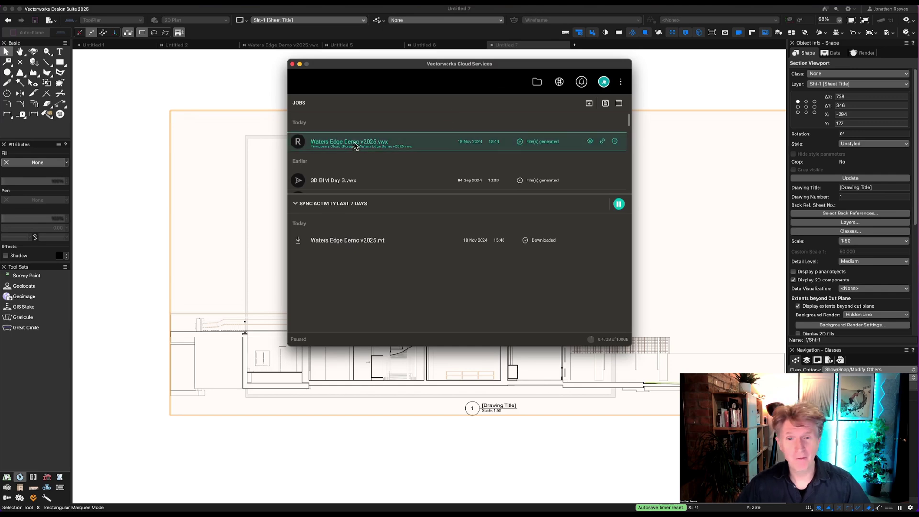
Expand the finished job, reveal the exported Waters Edge Demo v2025.rvt in Finder, and copy its link
{"action": "left_click", "coordinate": [614, 142]}
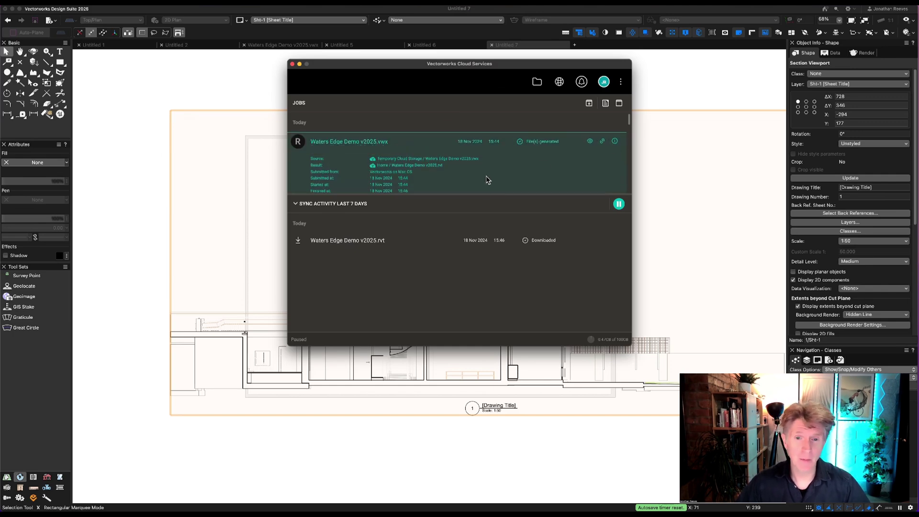
{"action": "left_click_drag", "start_coordinate": [476, 193], "coordinate": [478, 238]}
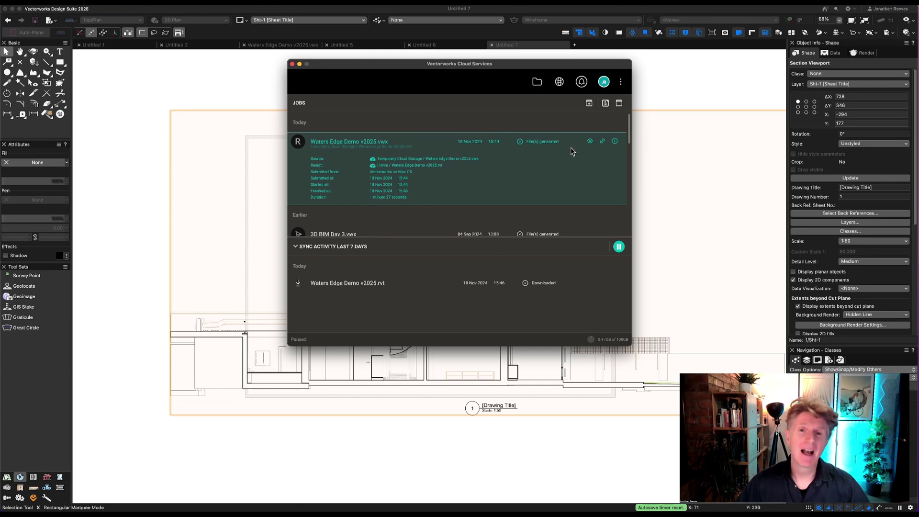
{"action": "left_click", "coordinate": [591, 142]}
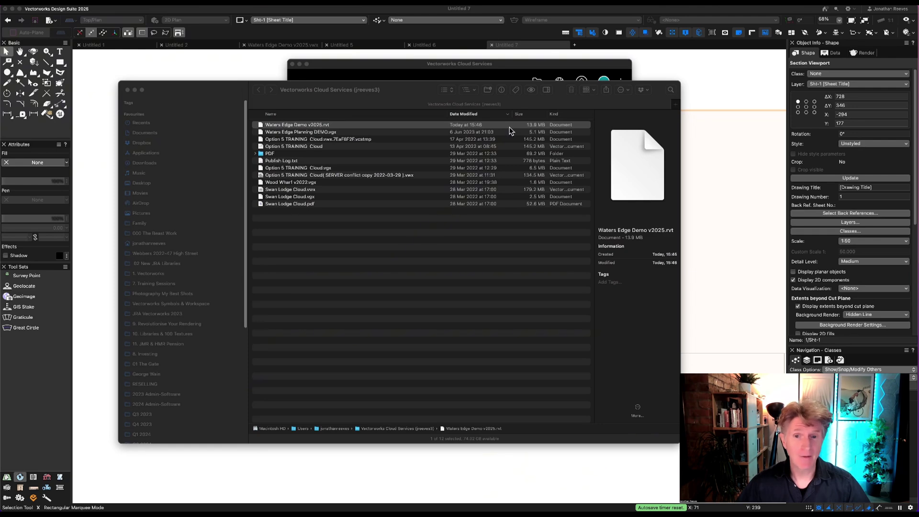
{"action": "left_click", "coordinate": [403, 71]}
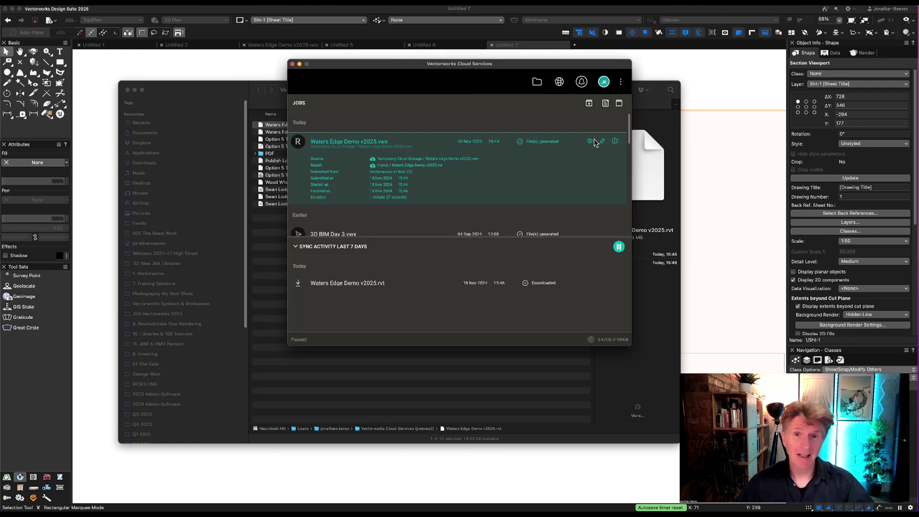
{"action": "left_click", "coordinate": [602, 142]}
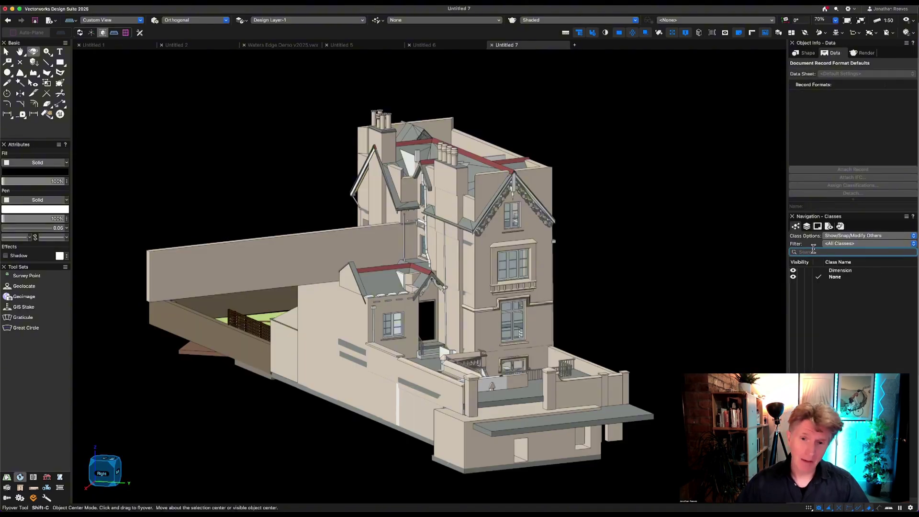
Select the referenced Revit model, review its RVT class visibility list, and activate the Visibility Tool
{"action": "left_click", "coordinate": [806, 226]}
{"action": "left_click", "coordinate": [796, 226]}
{"action": "key", "text": "x"}
{"action": "left_click", "coordinate": [544, 186]}
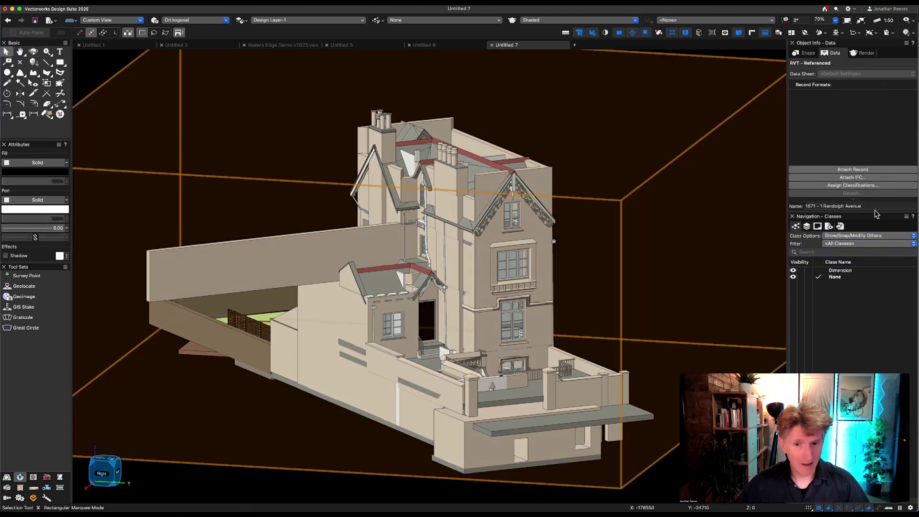
{"action": "left_click", "coordinate": [807, 53]}
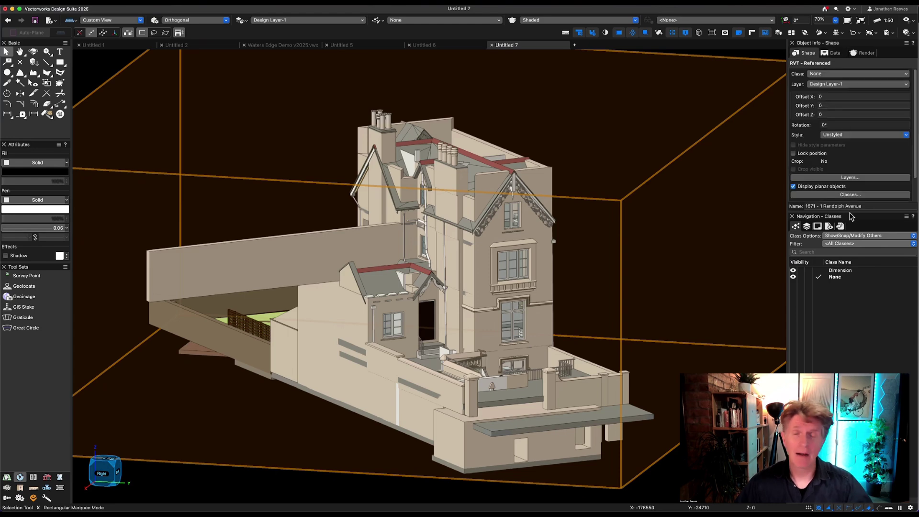
{"action": "left_click", "coordinate": [847, 195]}
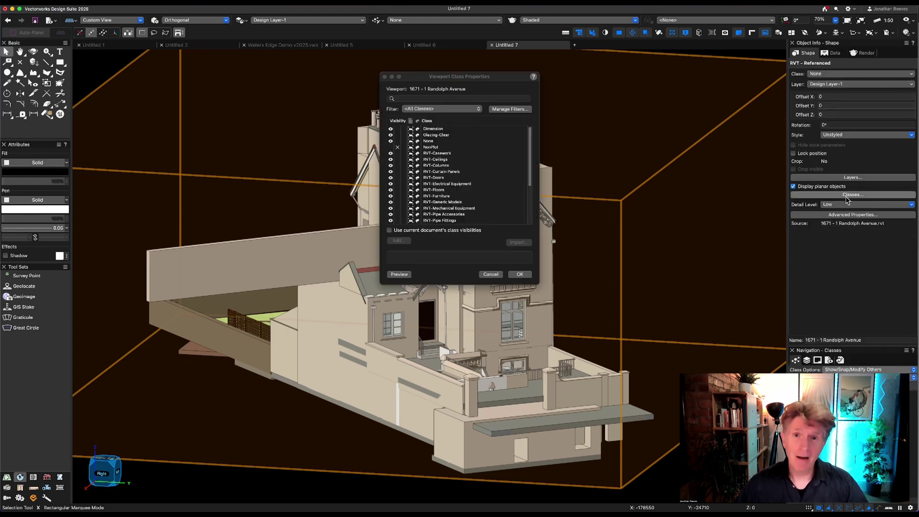
{"action": "left_click_drag", "start_coordinate": [535, 285], "coordinate": [593, 388]}
{"action": "key", "text": "Return"}
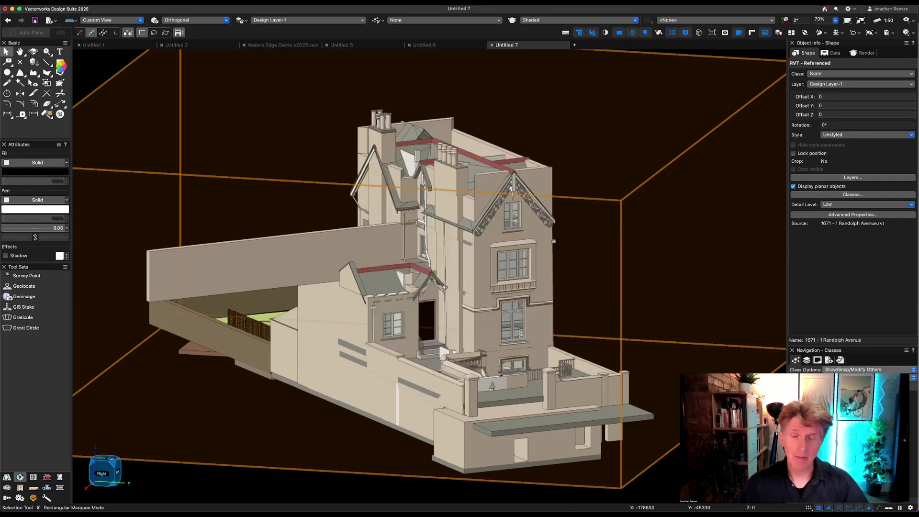
{"action": "left_click", "coordinate": [45, 82]}
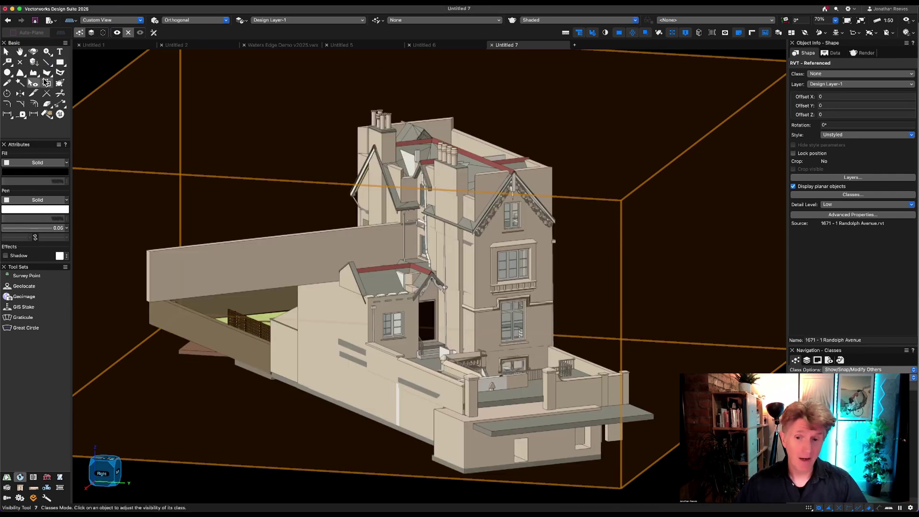
Set the Visibility Tool to hide individual objects and hide four front walls of the house
{"action": "left_click", "coordinate": [140, 33]}
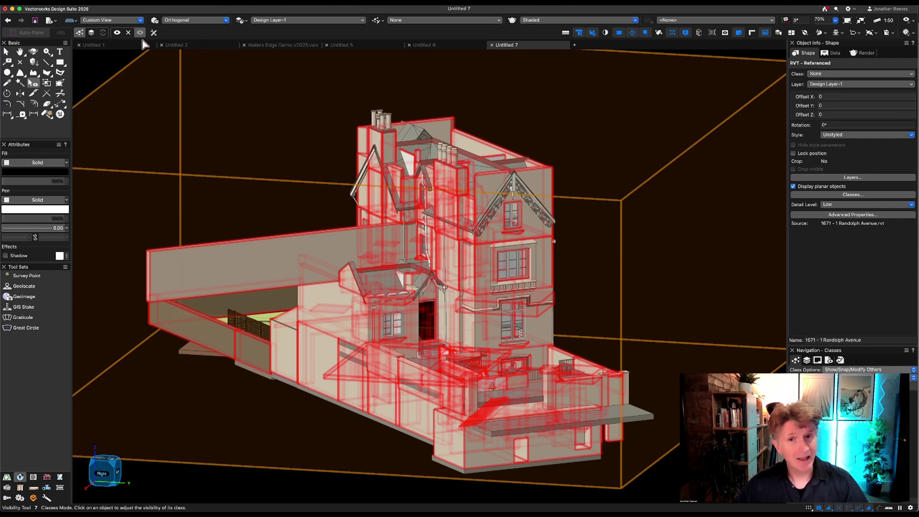
{"action": "left_click", "coordinate": [103, 33]}
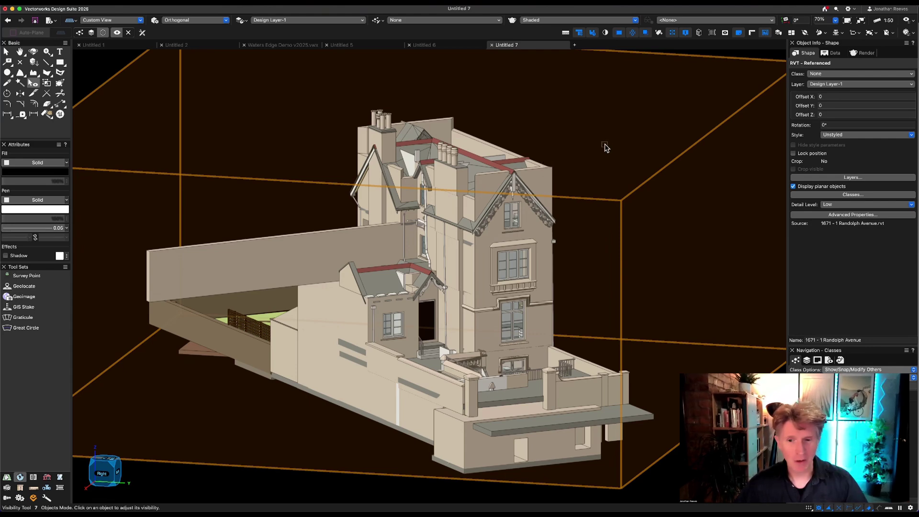
{"action": "left_click", "coordinate": [128, 32]}
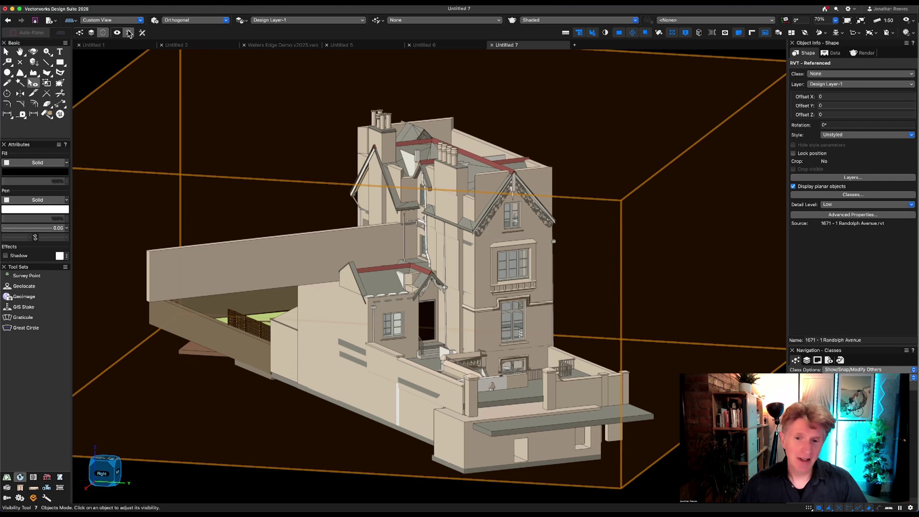
{"action": "left_click", "coordinate": [543, 174]}
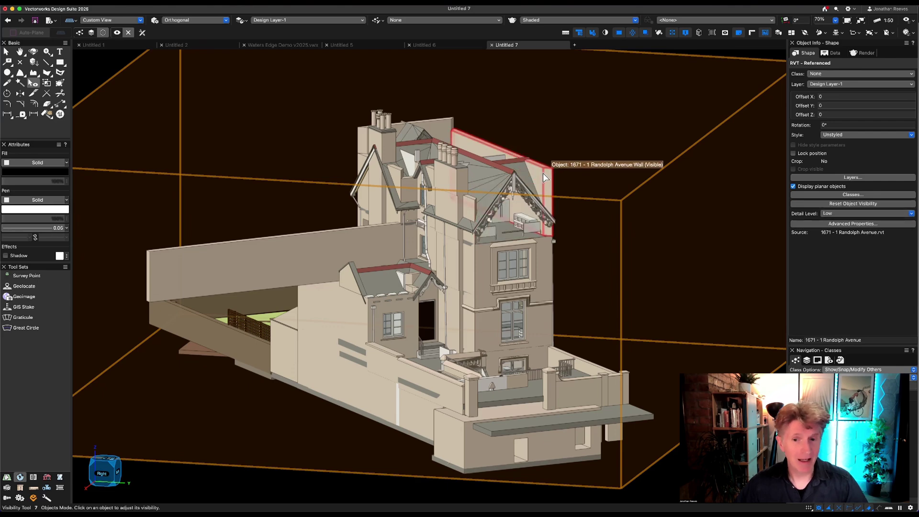
{"action": "left_click", "coordinate": [547, 282]}
{"action": "left_click", "coordinate": [544, 295]}
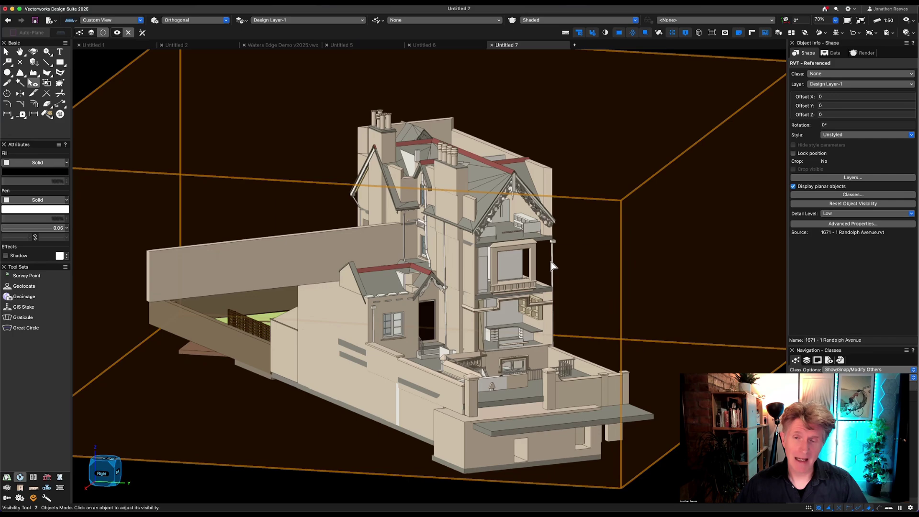
{"action": "left_click", "coordinate": [537, 266]}
Fly around to view the exposed interior from the back of the house
{"action": "key", "text": "x"}
{"action": "middle_click_drag", "start_coordinate": [531, 263], "coordinate": [446, 272]}
{"action": "key", "text": "x"}
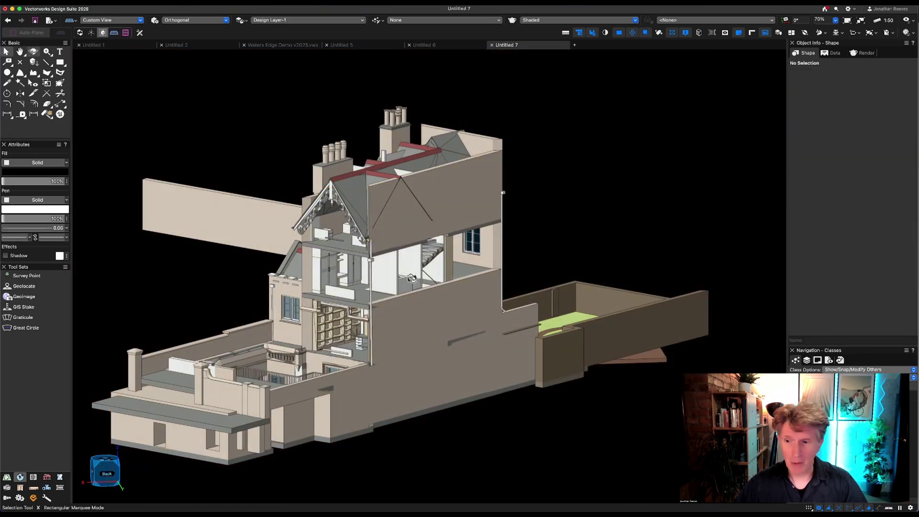
{"action": "mouse_move", "coordinate": [412, 278]}
{"action": "left_mouse_down"}
{"action": "mouse_move", "coordinate": [415, 302]}
{"action": "mouse_move", "coordinate": [410, 285]}
{"action": "mouse_move", "coordinate": [426, 286]}
{"action": "left_mouse_up"}
{"action": "key", "text": "x"}
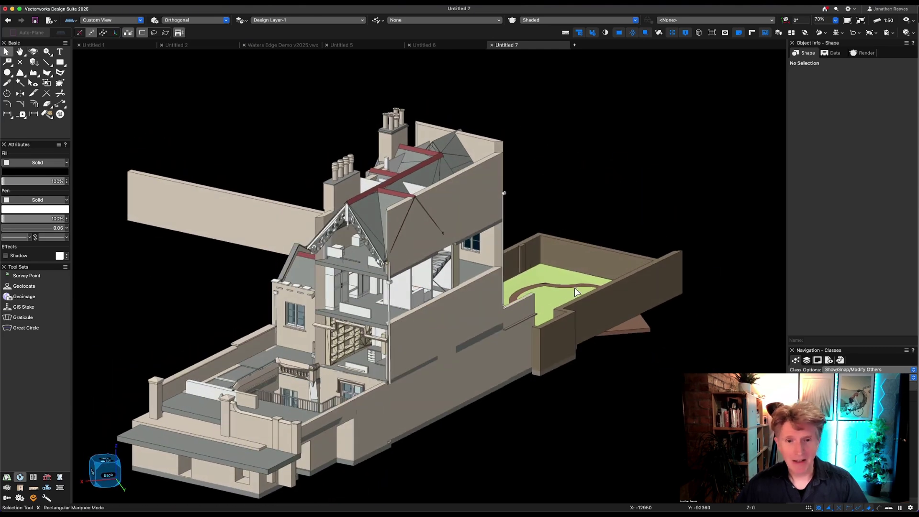
{"action": "left_click", "coordinate": [817, 360]}
{"action": "left_click", "coordinate": [806, 361]}
Restore the four hidden front walls, then enclose the model in a clip cube and zoom out
{"action": "left_click", "coordinate": [48, 73]}
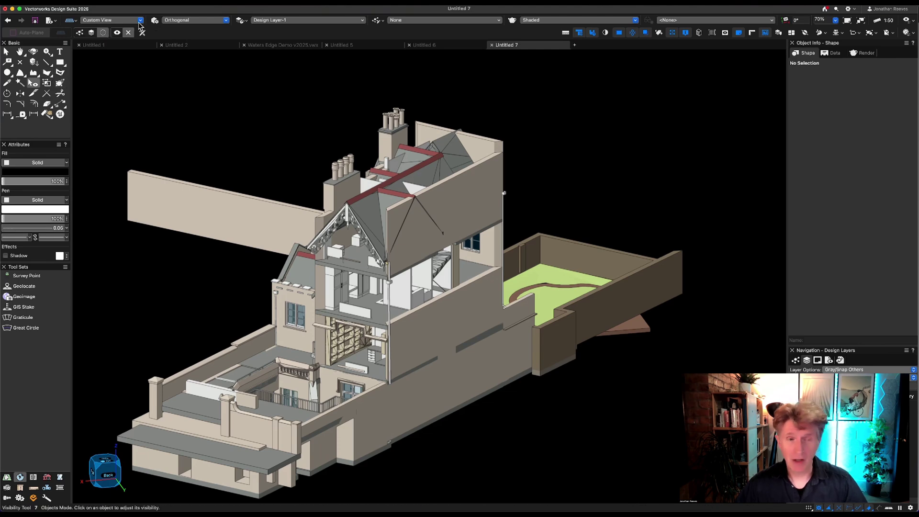
{"action": "left_click", "coordinate": [362, 264]}
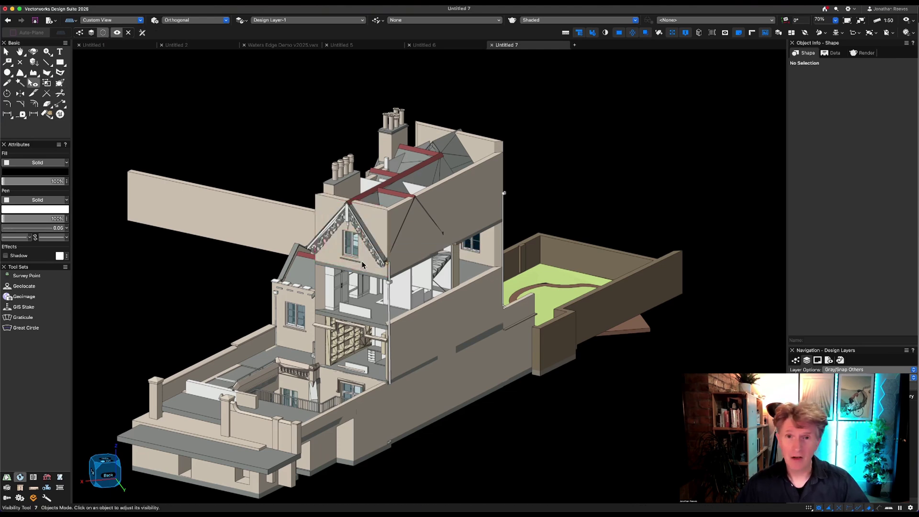
{"action": "left_click", "coordinate": [380, 297]}
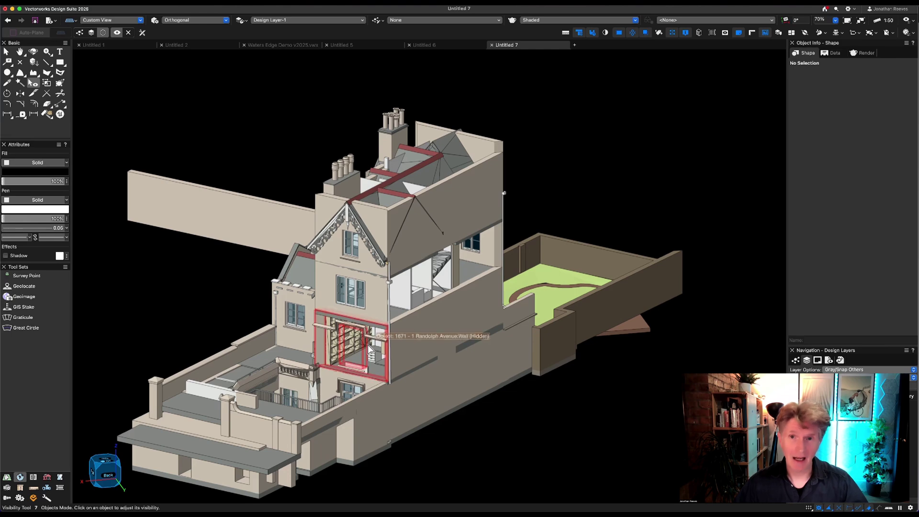
{"action": "left_click", "coordinate": [384, 346]}
{"action": "left_click", "coordinate": [393, 347]}
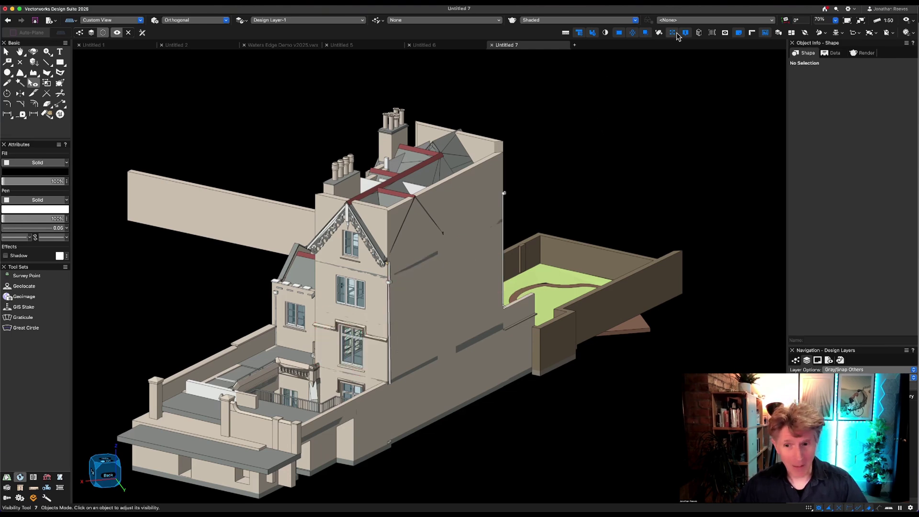
{"action": "left_click", "coordinate": [725, 33]}
{"action": "scroll", "coordinate": [624, 306], "scroll_direction": "down", "scroll_amount": 2}
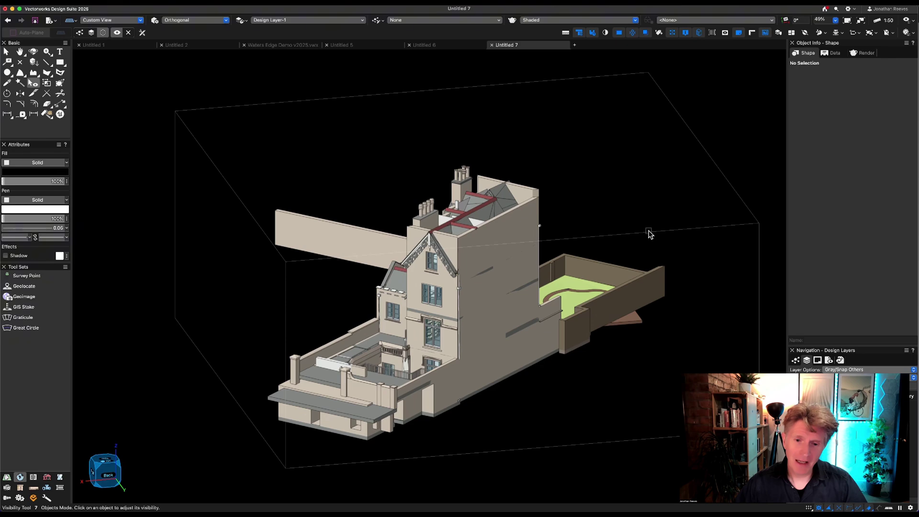
Rotate the clip cube and pull one face inward to cut through the house
{"action": "key", "text": "x"}
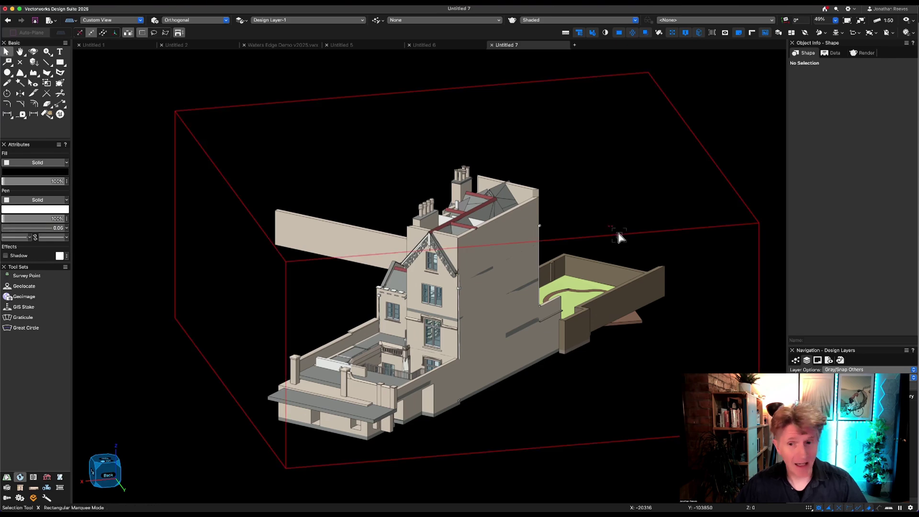
{"action": "left_click", "coordinate": [441, 376]}
{"action": "left_click", "coordinate": [521, 391]}
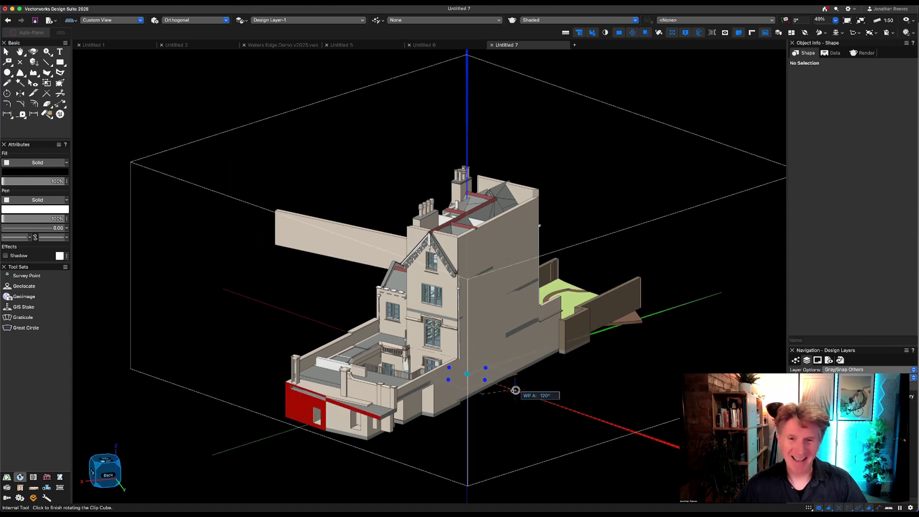
{"action": "left_click_drag", "start_coordinate": [617, 251], "coordinate": [514, 225]}
{"action": "left_click", "coordinate": [513, 225]}
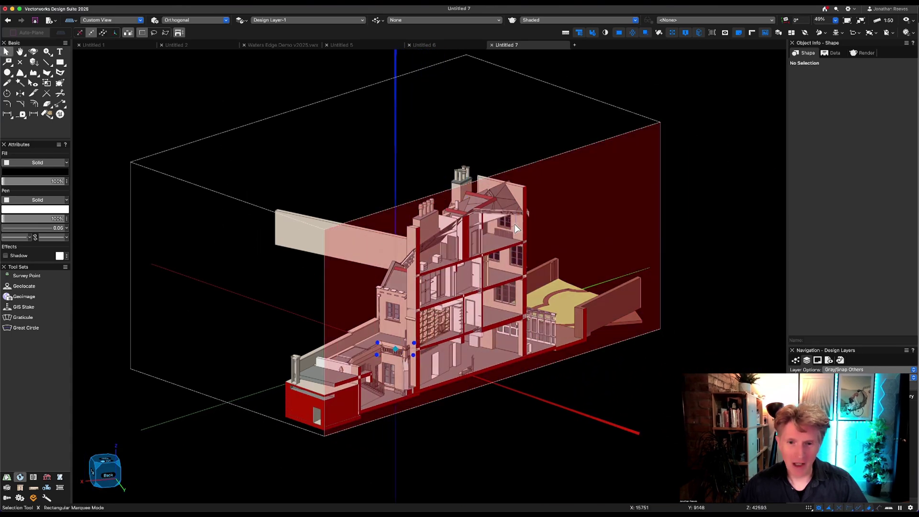
Re-angle the clip cube to slice the house lengthwise, then start a section viewport from the cut
{"action": "left_click", "coordinate": [414, 355]}
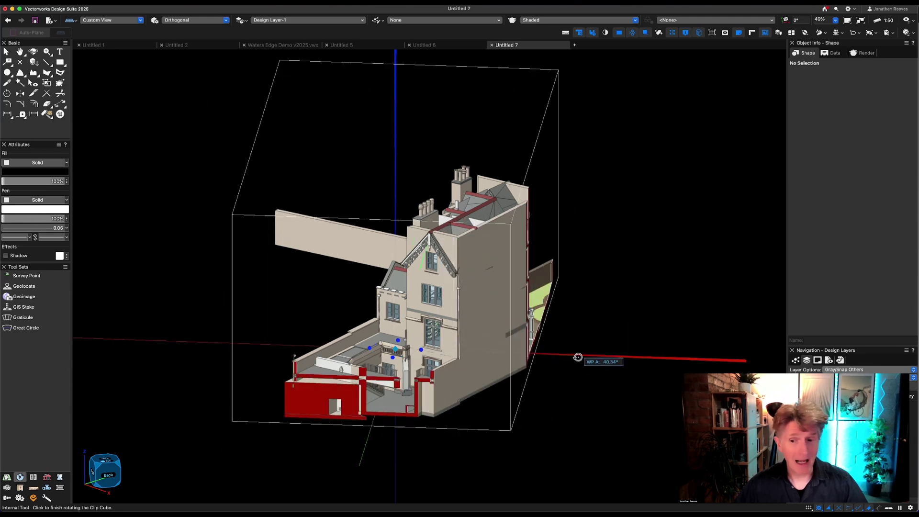
{"action": "left_click", "coordinate": [570, 379]}
{"action": "left_click", "coordinate": [583, 200]}
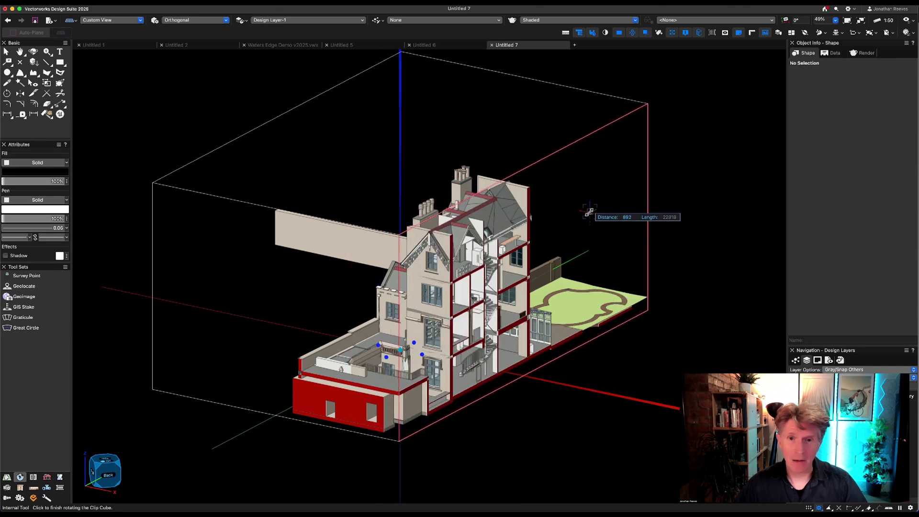
{"action": "left_click", "coordinate": [589, 211]}
{"action": "right_click", "coordinate": [590, 176]}
{"action": "left_click", "coordinate": [618, 331]}
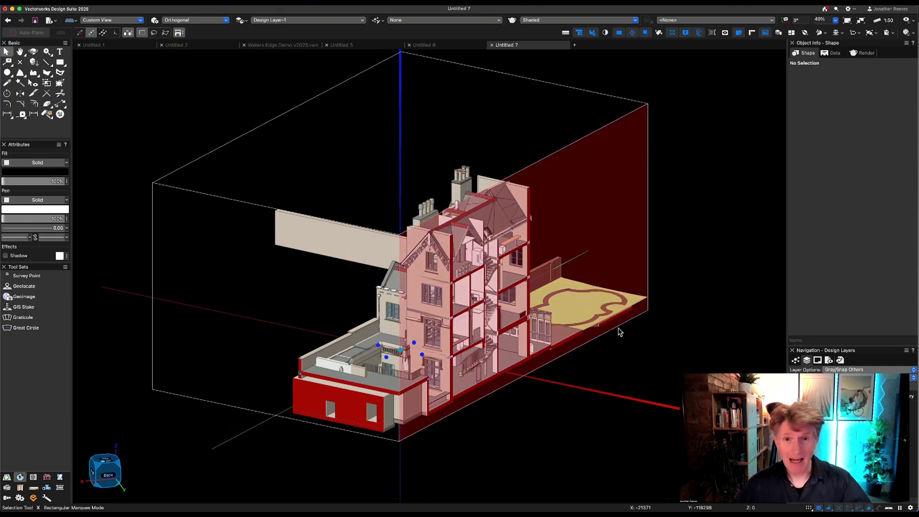
Place the 1:50 hidden-line section viewport on new sheet layer Sht-1, then show the referenced files list
{"action": "left_click", "coordinate": [409, 109]}
{"action": "left_click", "coordinate": [406, 90]}
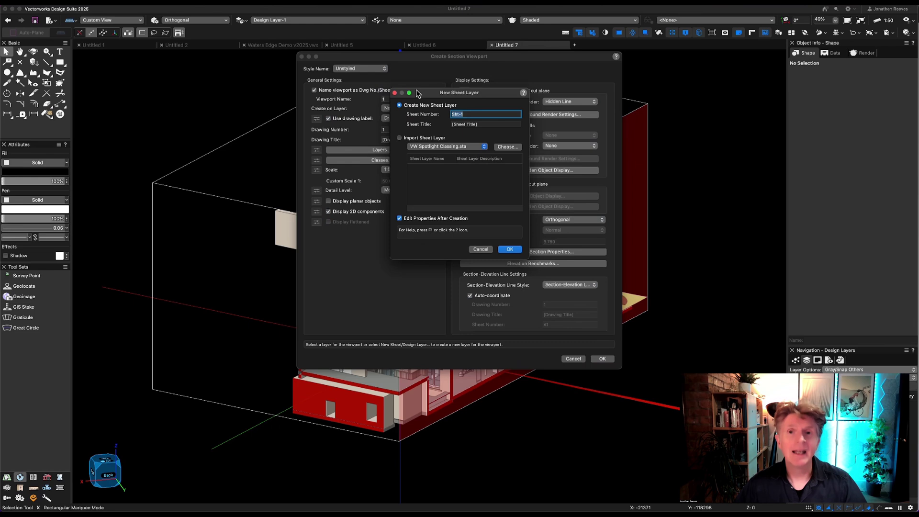
{"action": "key", "text": "Return"}
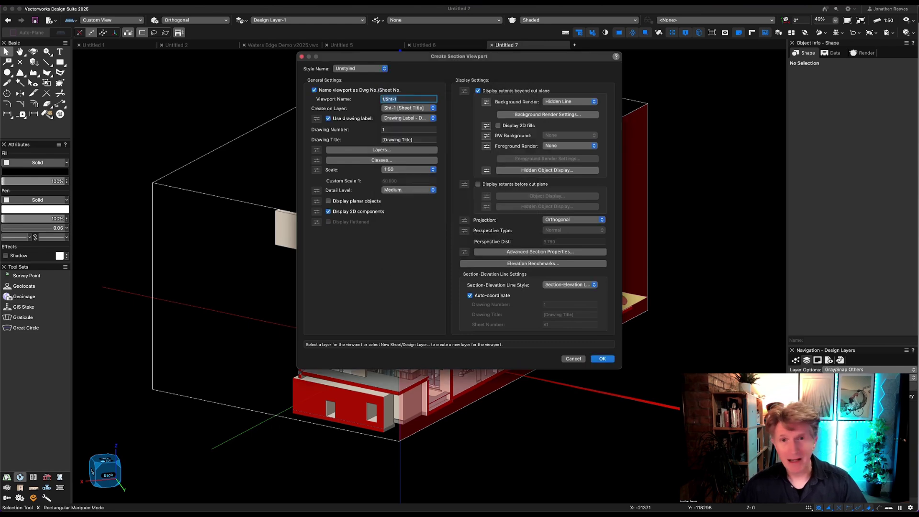
{"action": "key", "text": "Return"}
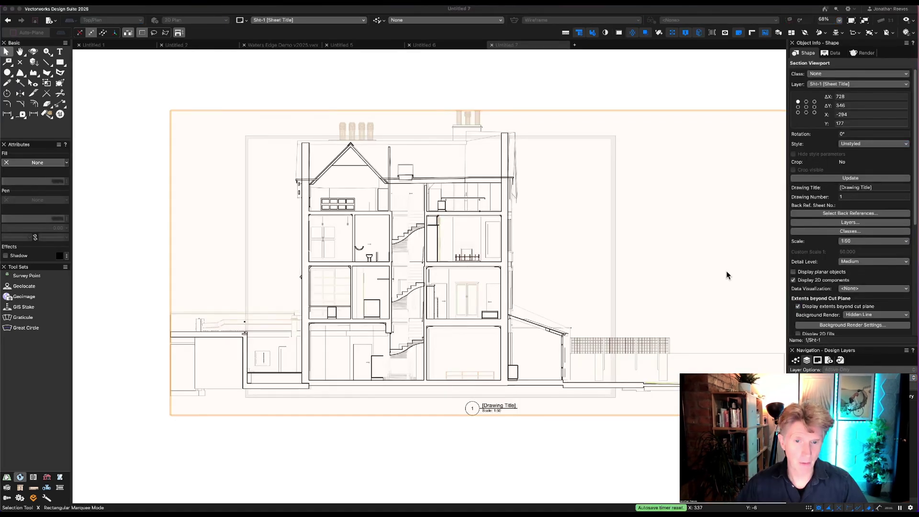
{"action": "left_click", "coordinate": [839, 360]}
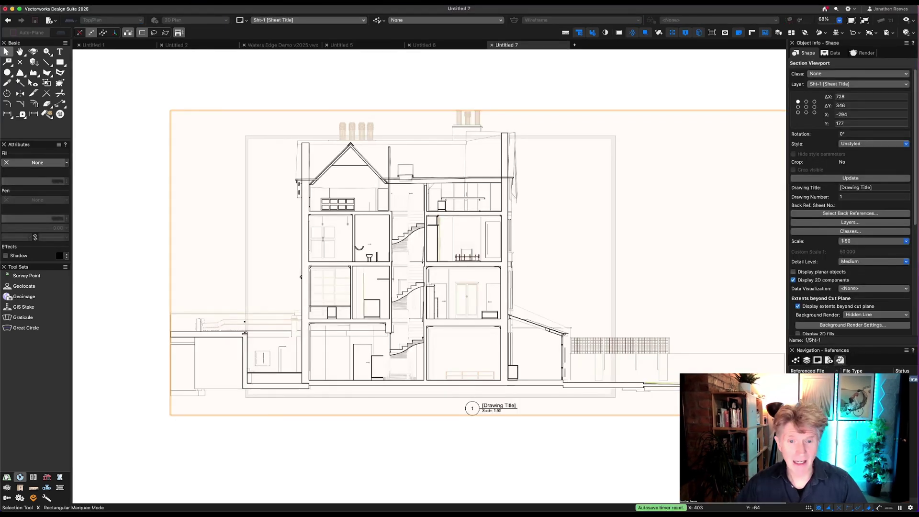
{"action": "double_click", "coordinate": [808, 378]}
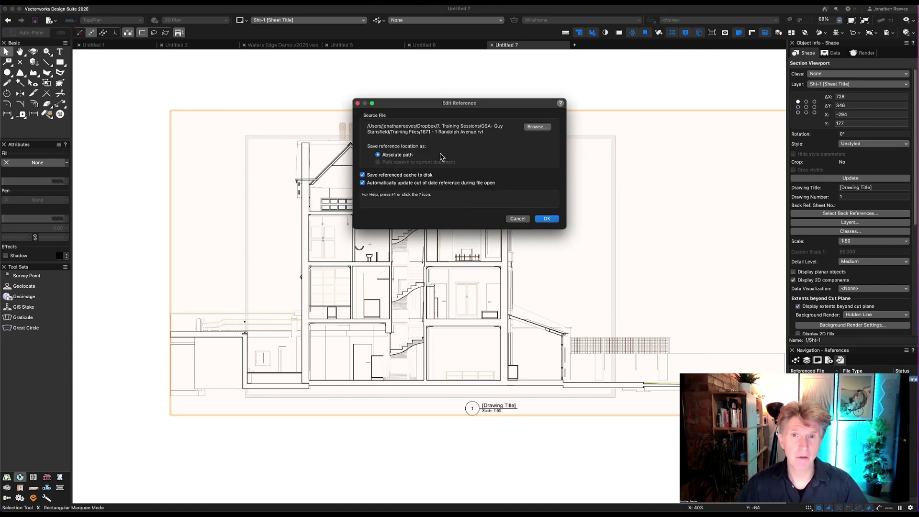
{"action": "left_click", "coordinate": [537, 127]}
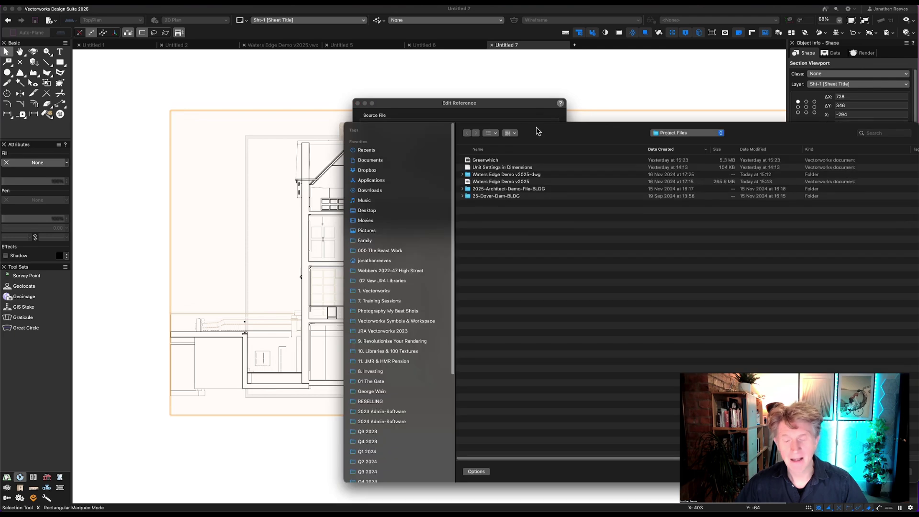
{"action": "key", "text": "Escape"}
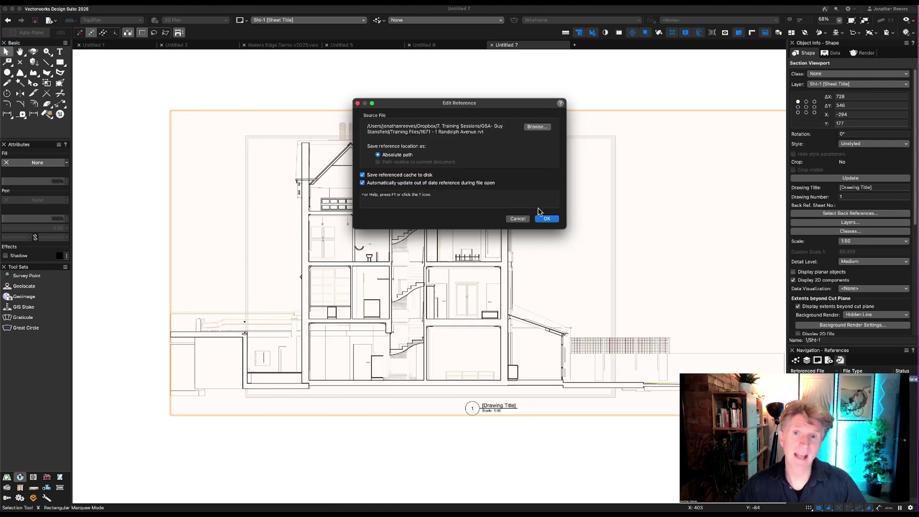
{"action": "left_click", "coordinate": [544, 218]}
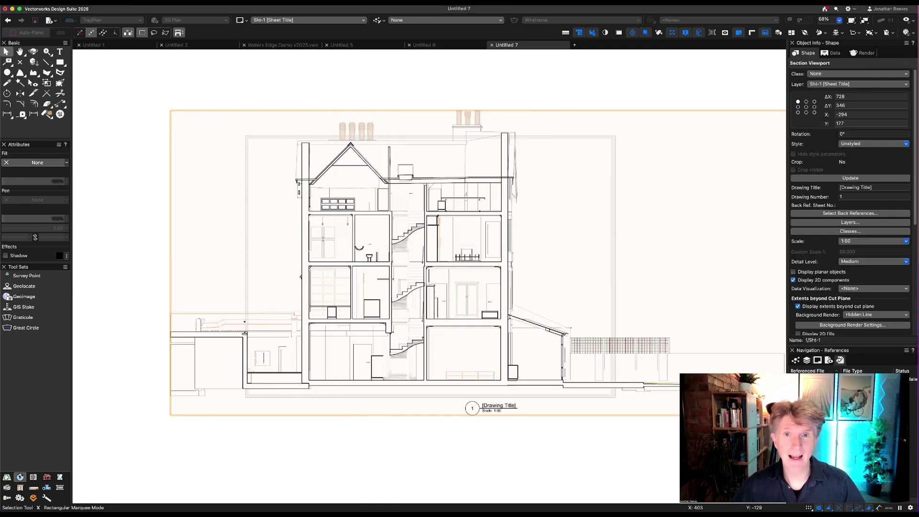
{"action": "left_click", "coordinate": [796, 361]}
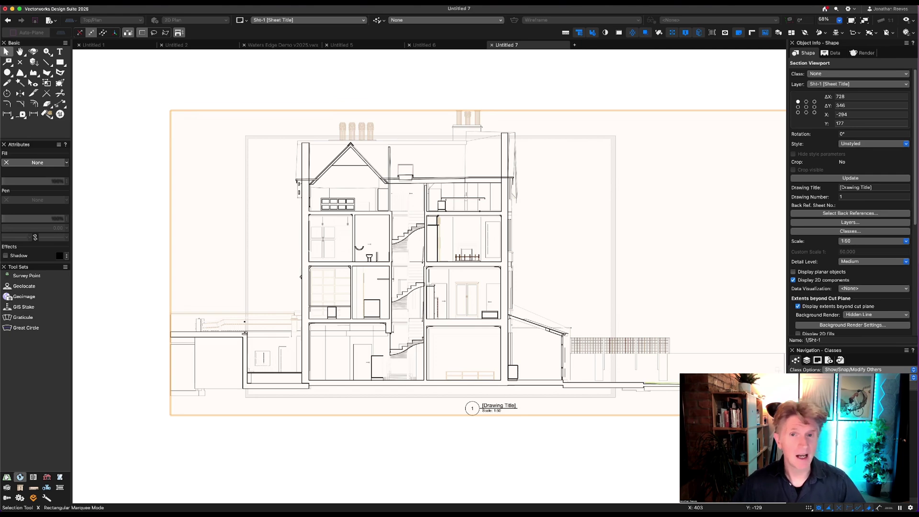